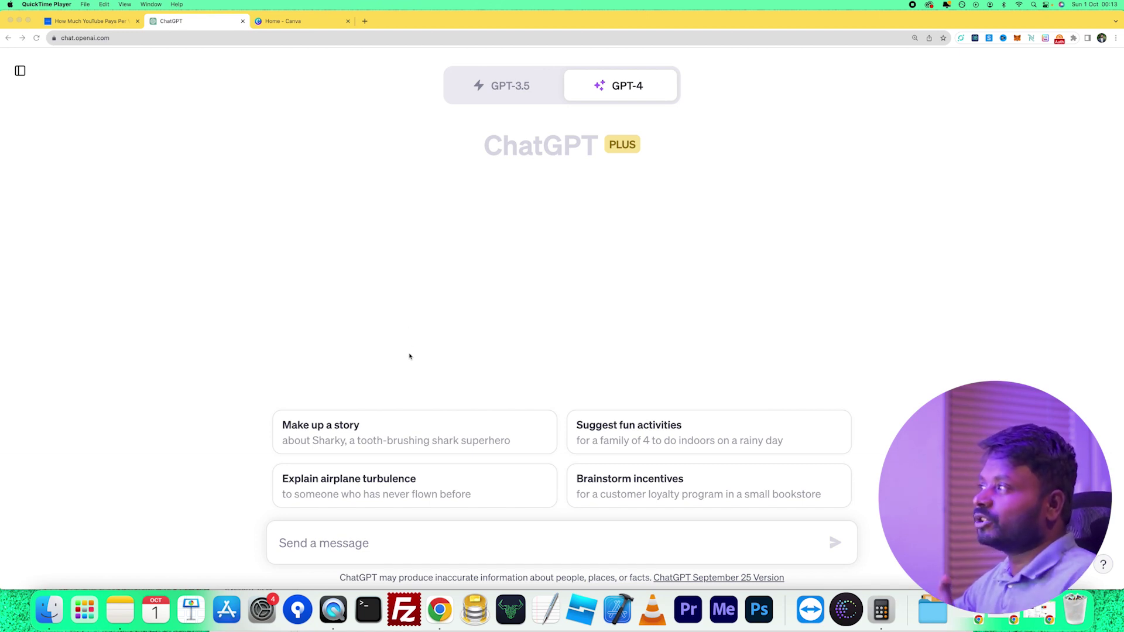
- Paste the top 5 topics prompt into the message and cut its closing line asking for 50 more
{"action": "left_click", "coordinate": [378, 546]}
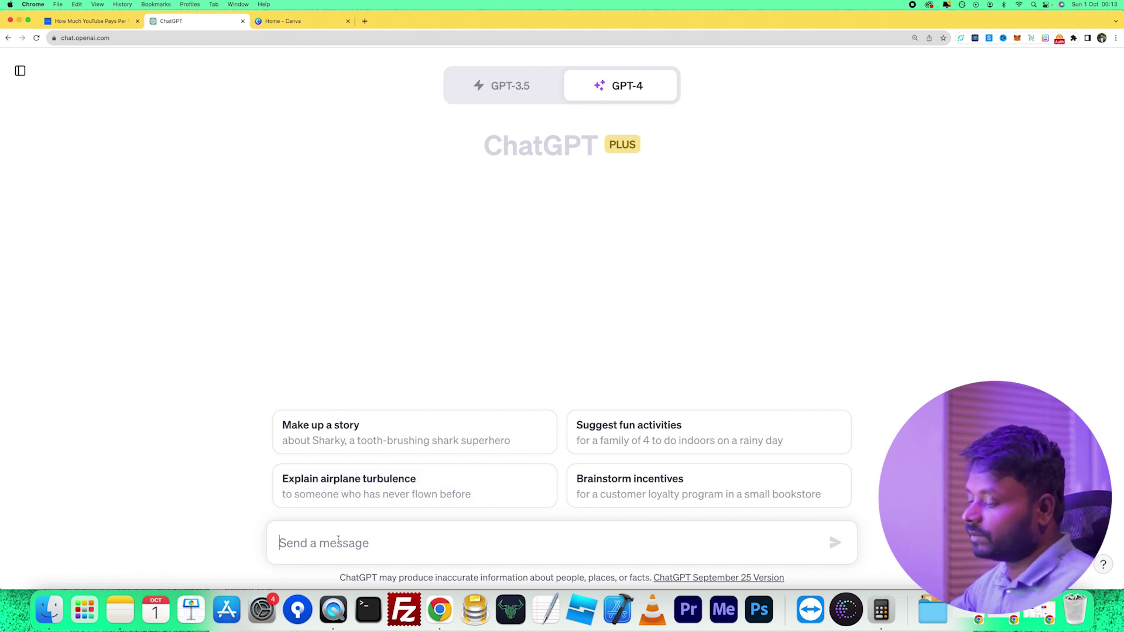
{"action": "key", "text": "super+v"}
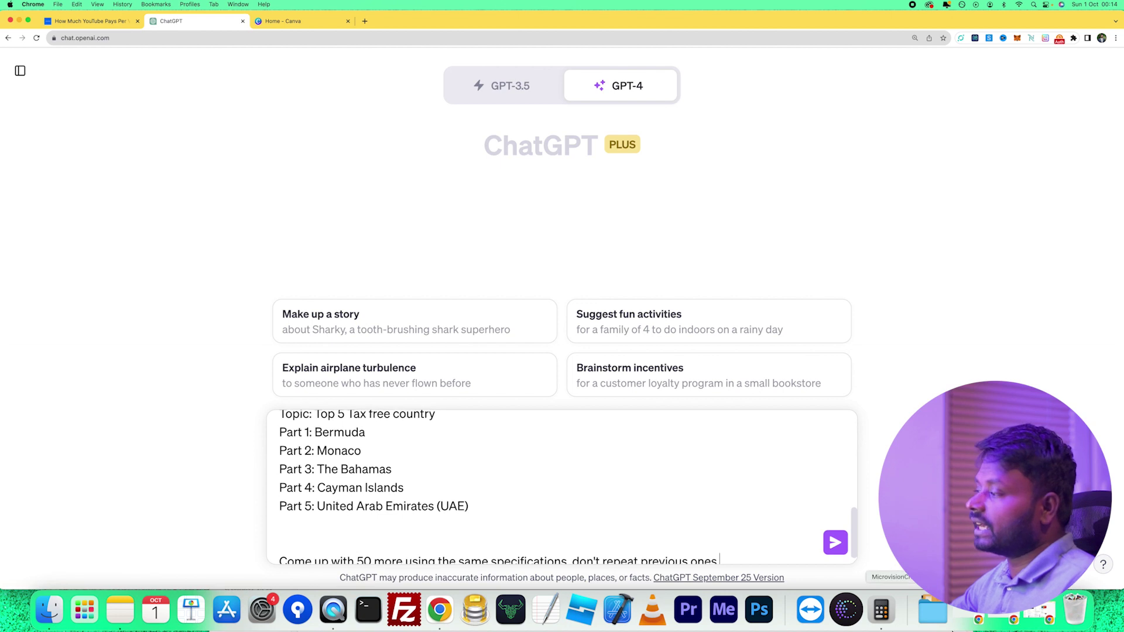
{"action": "left_click_drag", "start_coordinate": [721, 544], "coordinate": [280, 544]}
{"action": "key", "text": "super+c"}
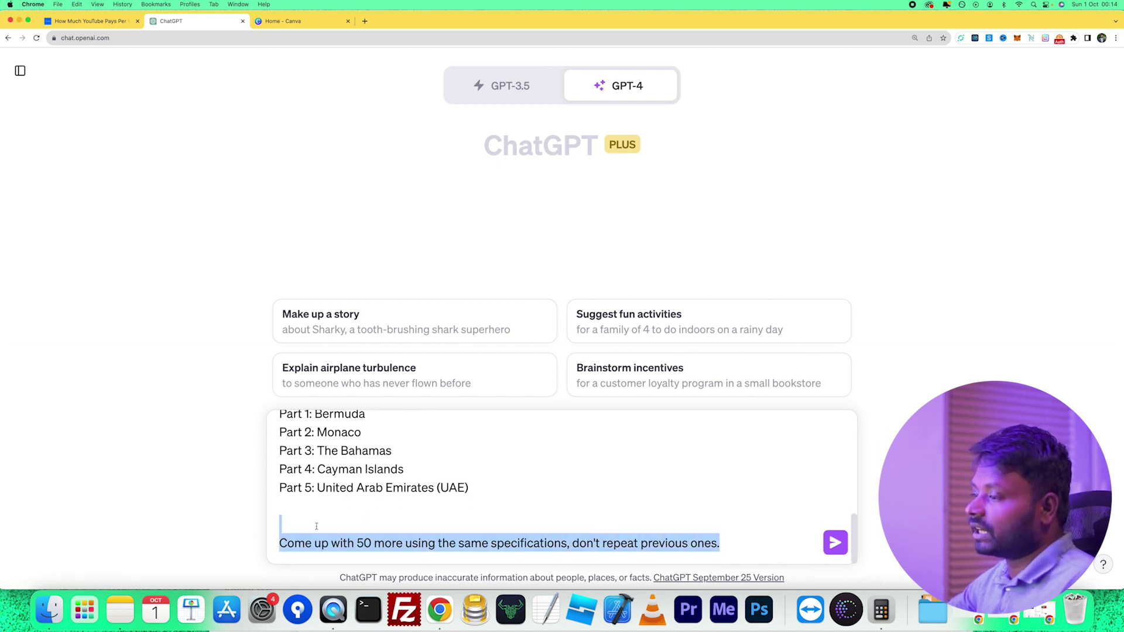
{"action": "right_click", "coordinate": [281, 544]}
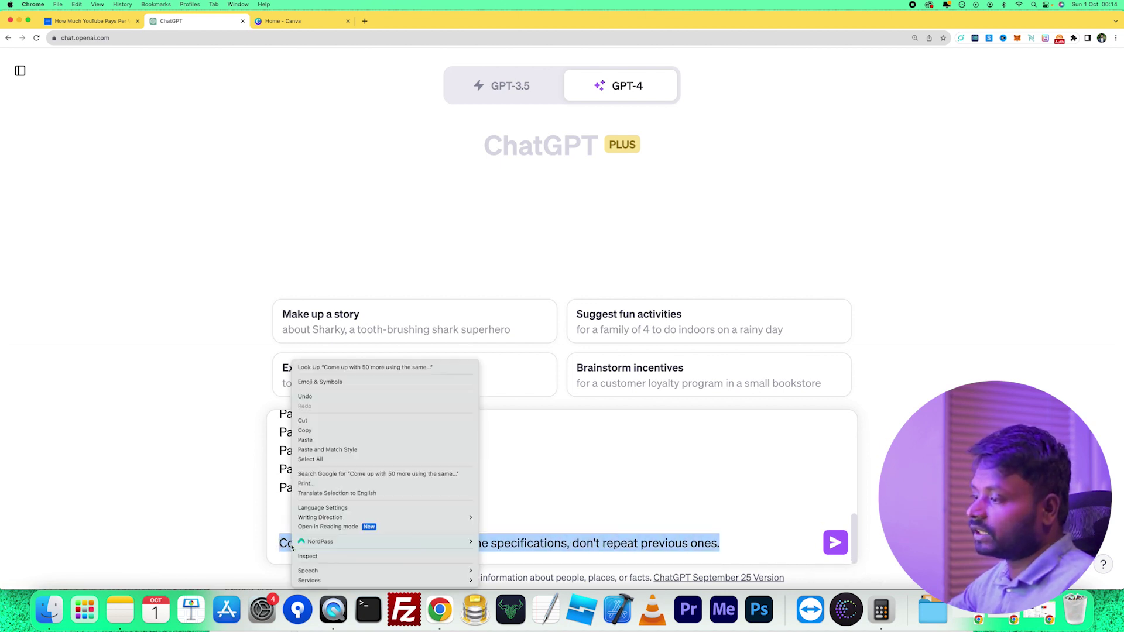
{"action": "left_click", "coordinate": [319, 421]}
- Review the prompt and send it to request 50 sets of top 5 money, investment and personal finance ideas as a table
{"action": "scroll", "coordinate": [323, 457], "scroll_direction": "up", "scroll_amount": 1}
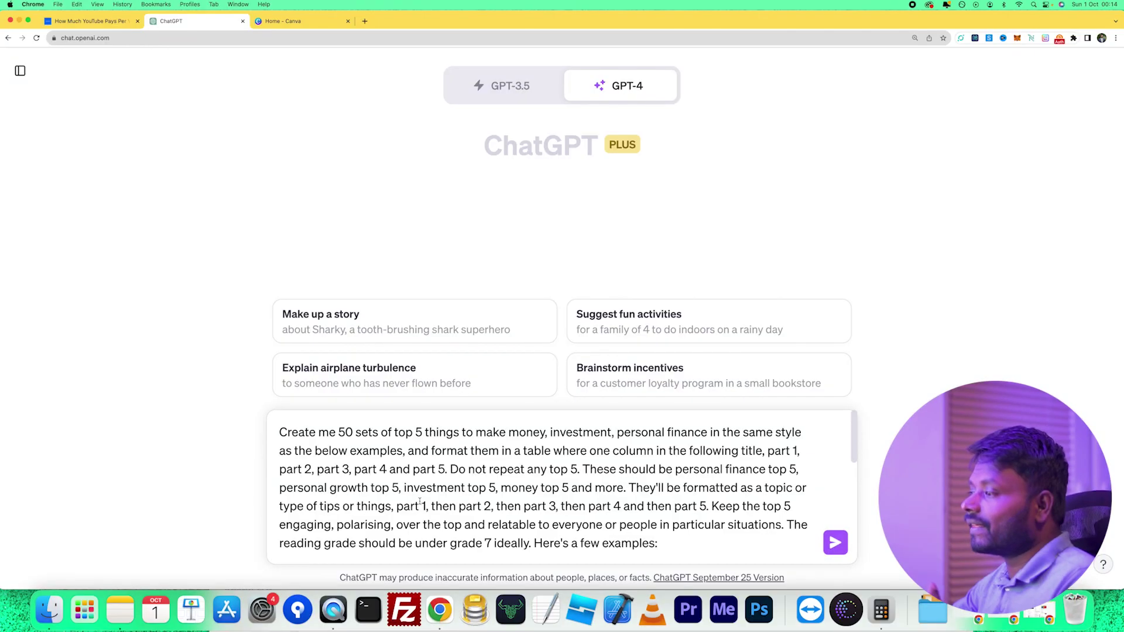
{"action": "scroll", "coordinate": [419, 491], "scroll_direction": "down", "scroll_amount": 2}
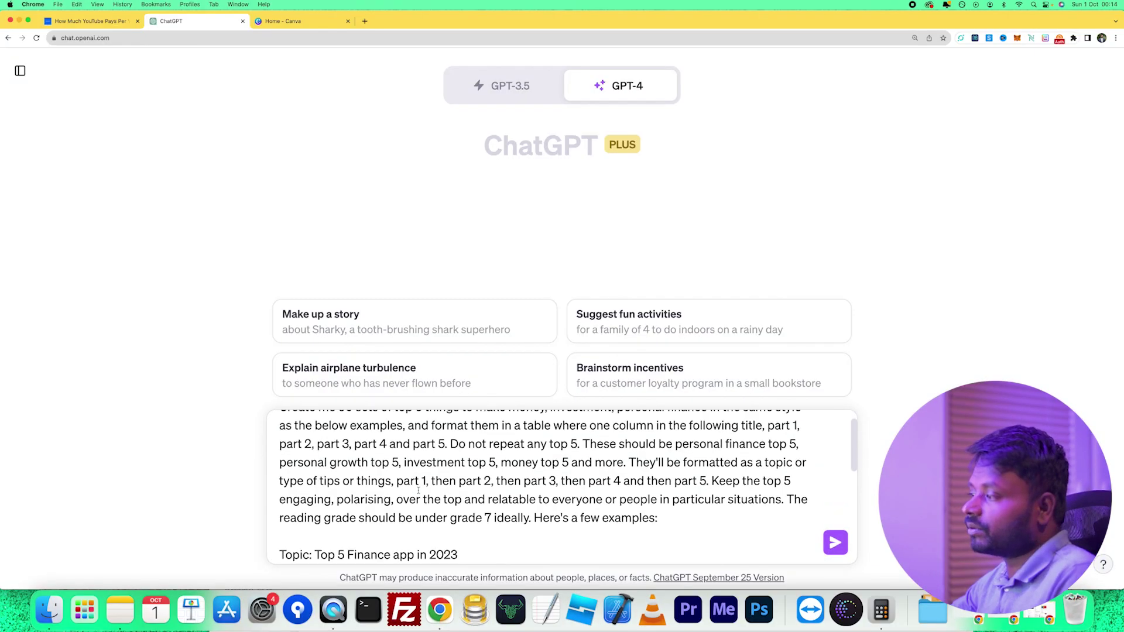
{"action": "scroll", "coordinate": [418, 491], "scroll_direction": "down", "scroll_amount": 1}
{"action": "scroll", "coordinate": [346, 479], "scroll_direction": "down", "scroll_amount": 1}
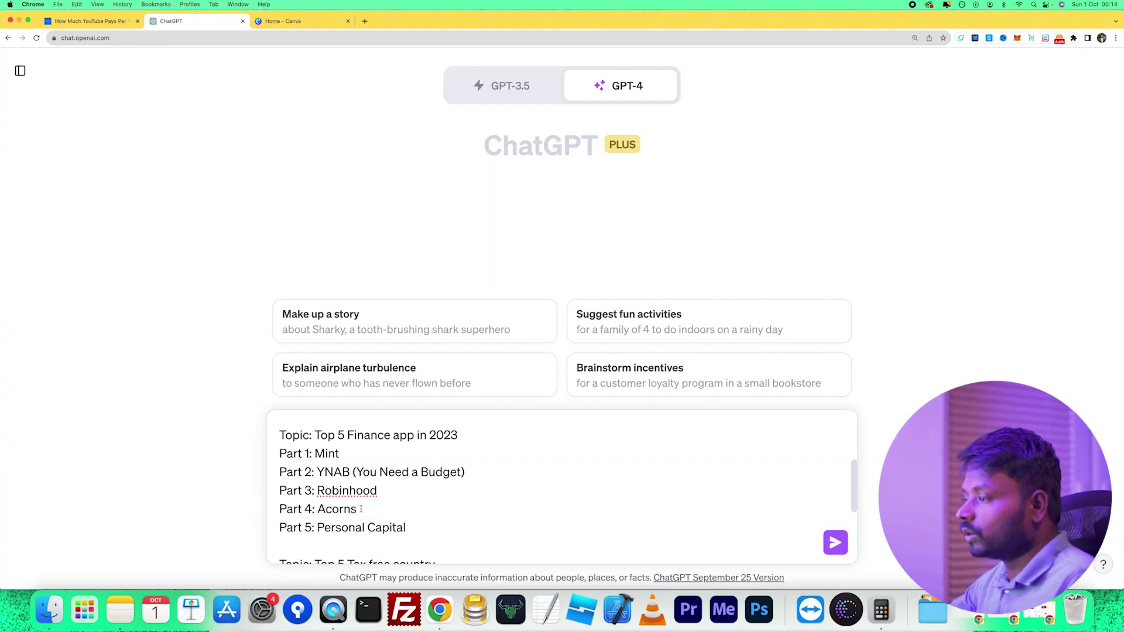
{"action": "scroll", "coordinate": [354, 483], "scroll_direction": "down", "scroll_amount": 5}
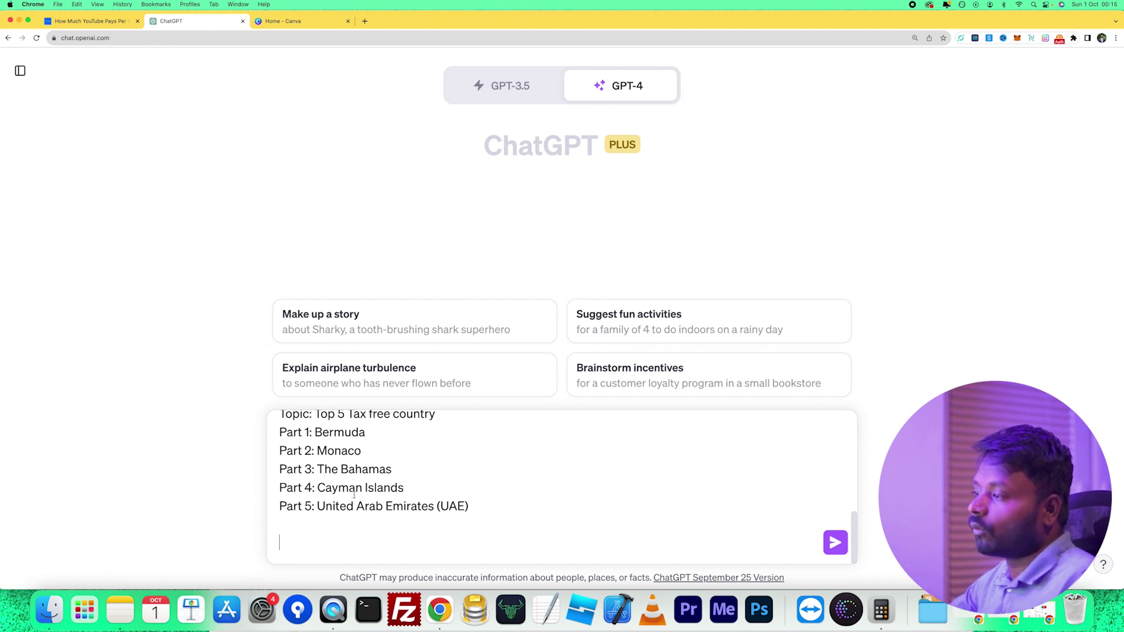
{"action": "key", "text": "Return"}
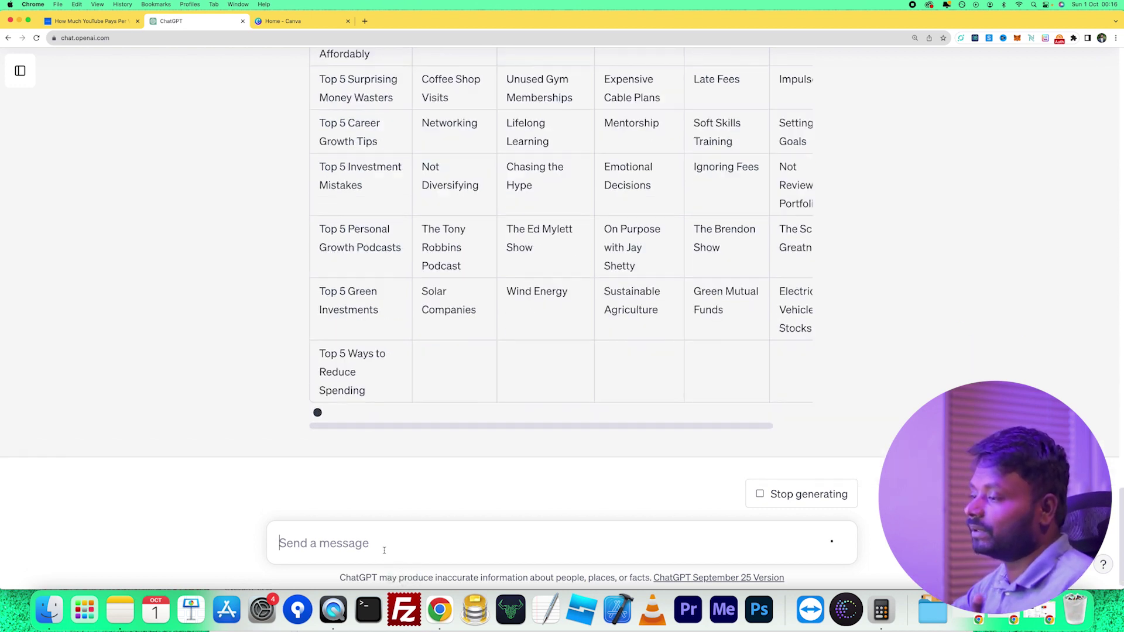
- Send the follow-up "Come up with 50 more using the same specifications, don't repeat previous ones." after looking over the generated table
{"action": "key", "text": "super+v"}
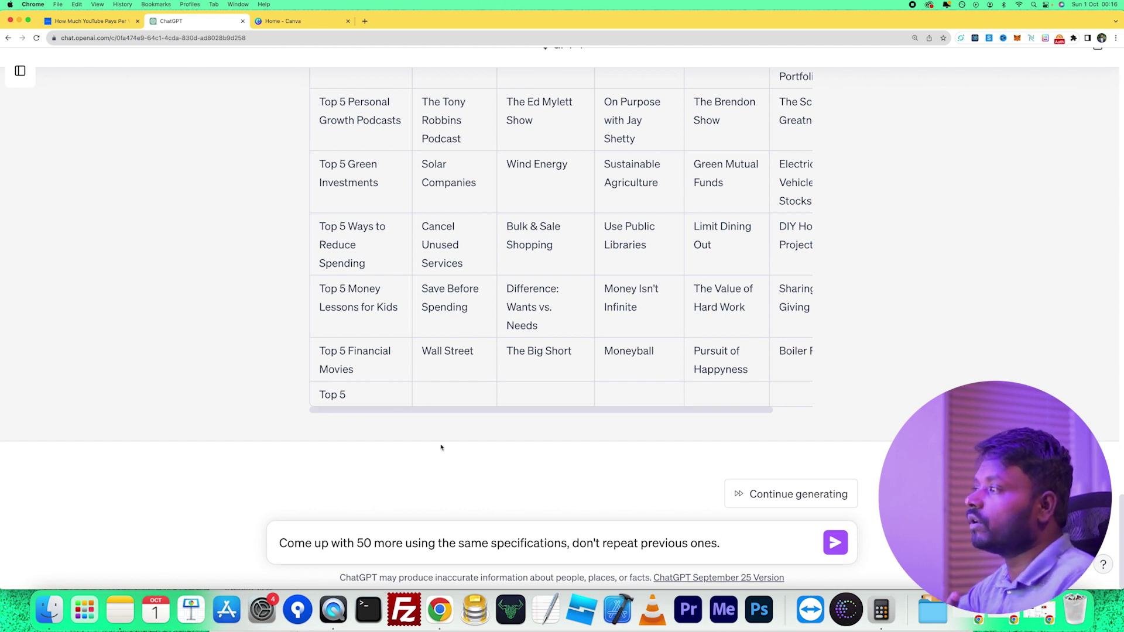
{"action": "scroll", "coordinate": [431, 394], "scroll_direction": "up", "scroll_amount": 10}
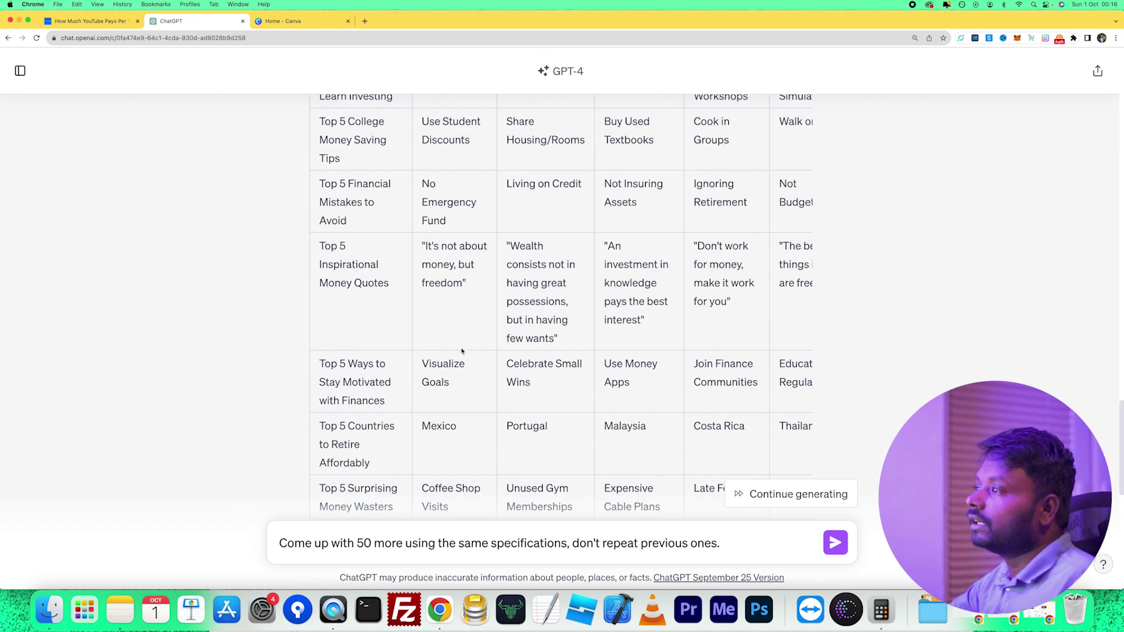
{"action": "scroll", "coordinate": [400, 275], "scroll_direction": "up", "scroll_amount": 5}
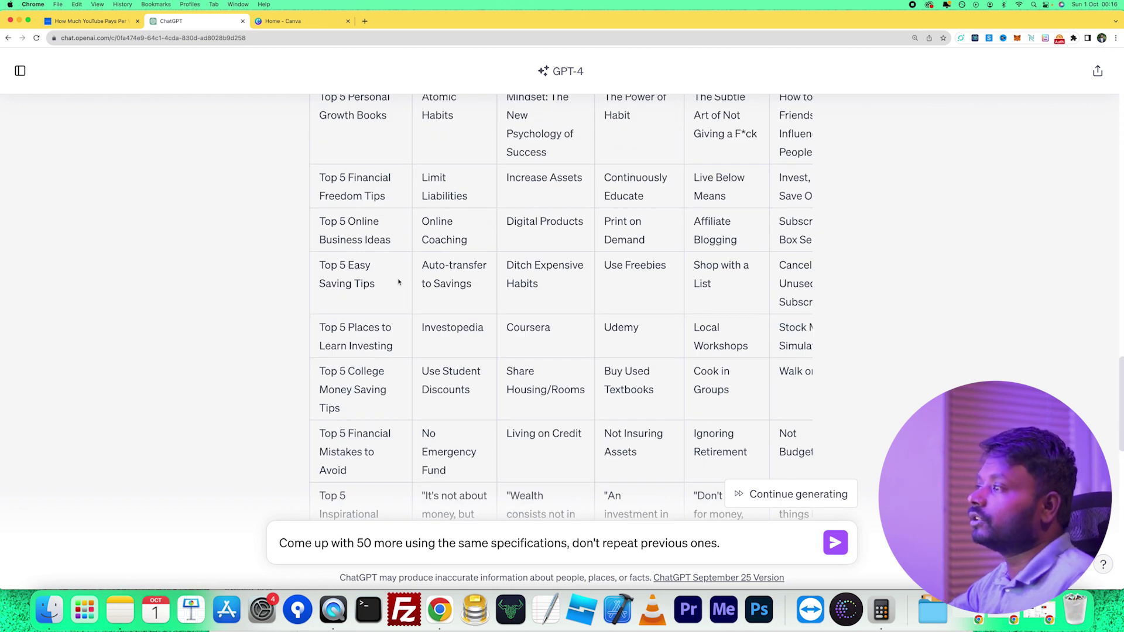
{"action": "scroll", "coordinate": [381, 293], "scroll_direction": "down", "scroll_amount": 10}
{"action": "scroll", "coordinate": [414, 357], "scroll_direction": "down", "scroll_amount": 5}
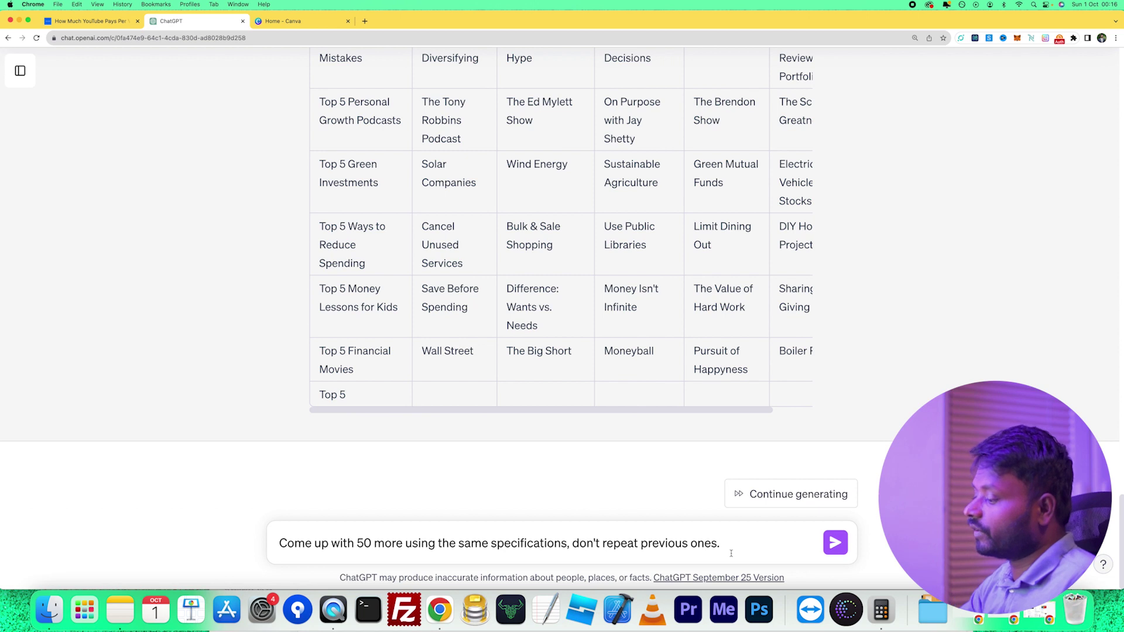
{"action": "key", "text": "Return"}
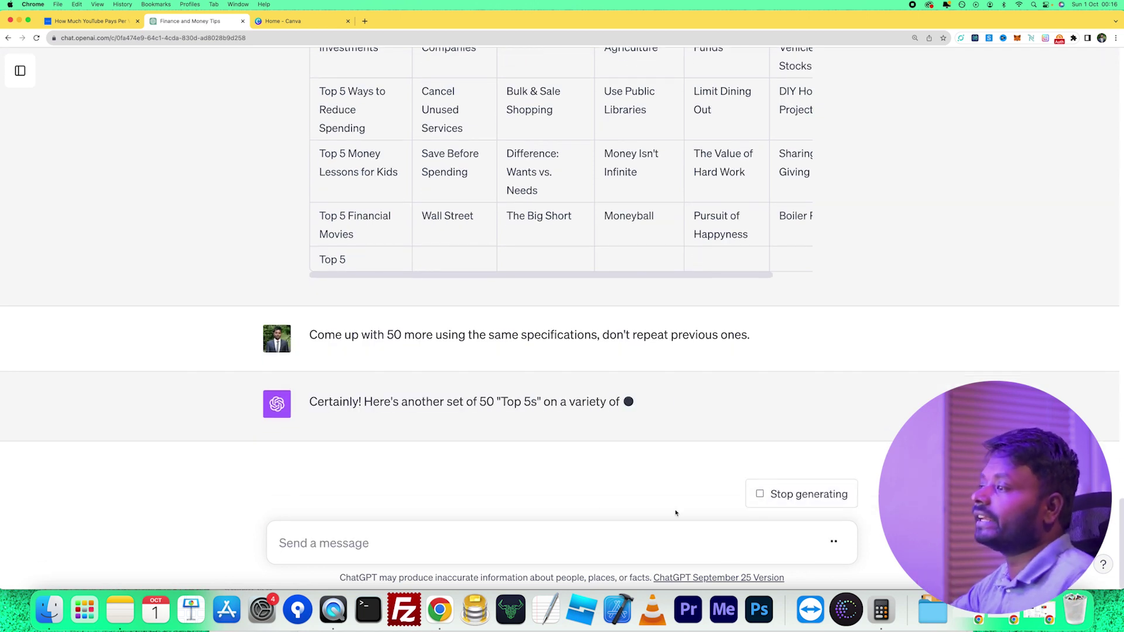
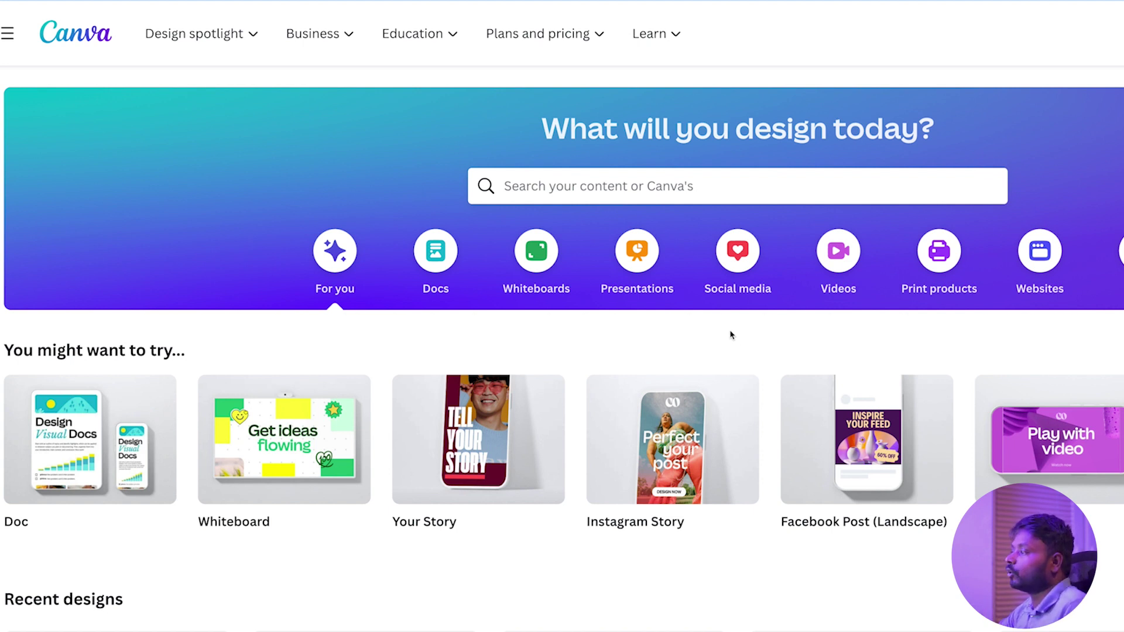
- Look over the recent designs, search for "youtube Shorts" and open the YouTube Shorts templates
{"action": "scroll", "coordinate": [731, 334], "scroll_direction": "down", "scroll_amount": 1}
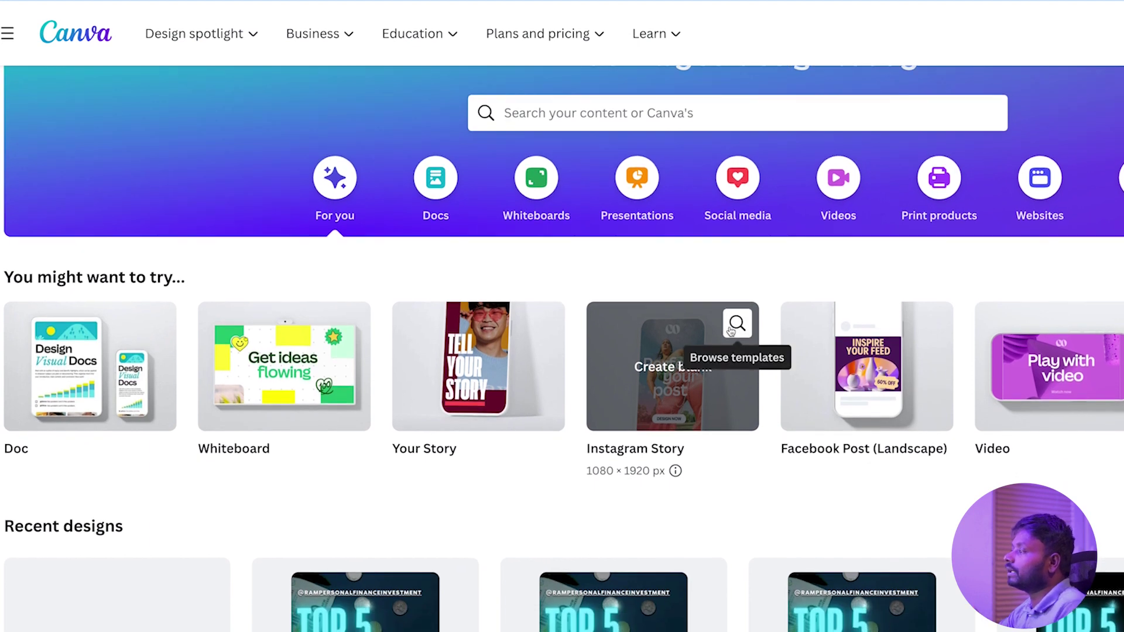
{"action": "scroll", "coordinate": [730, 334], "scroll_direction": "down", "scroll_amount": 3}
{"action": "scroll", "coordinate": [730, 332], "scroll_direction": "down", "scroll_amount": 3}
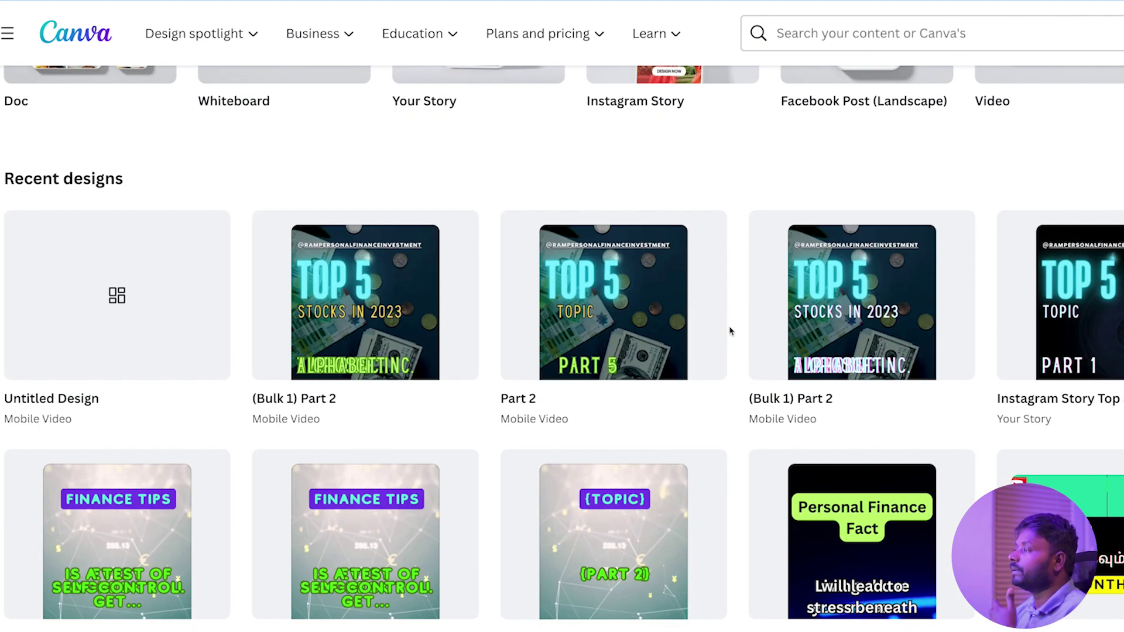
{"action": "scroll", "coordinate": [731, 331], "scroll_direction": "down", "scroll_amount": 2}
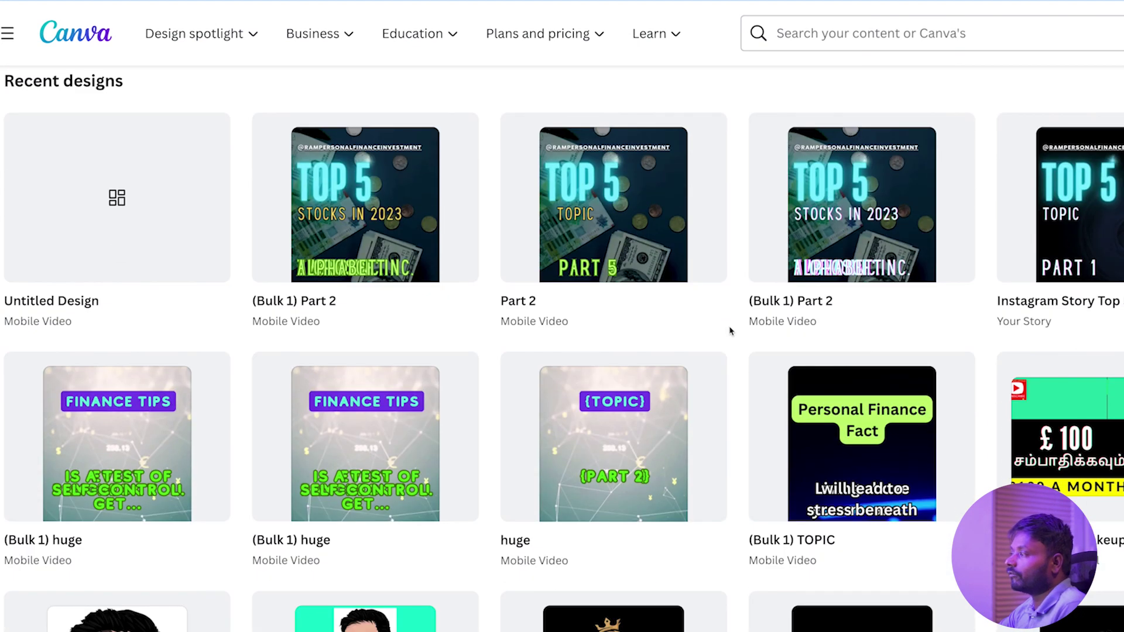
{"action": "scroll", "coordinate": [730, 332], "scroll_direction": "up", "scroll_amount": 6}
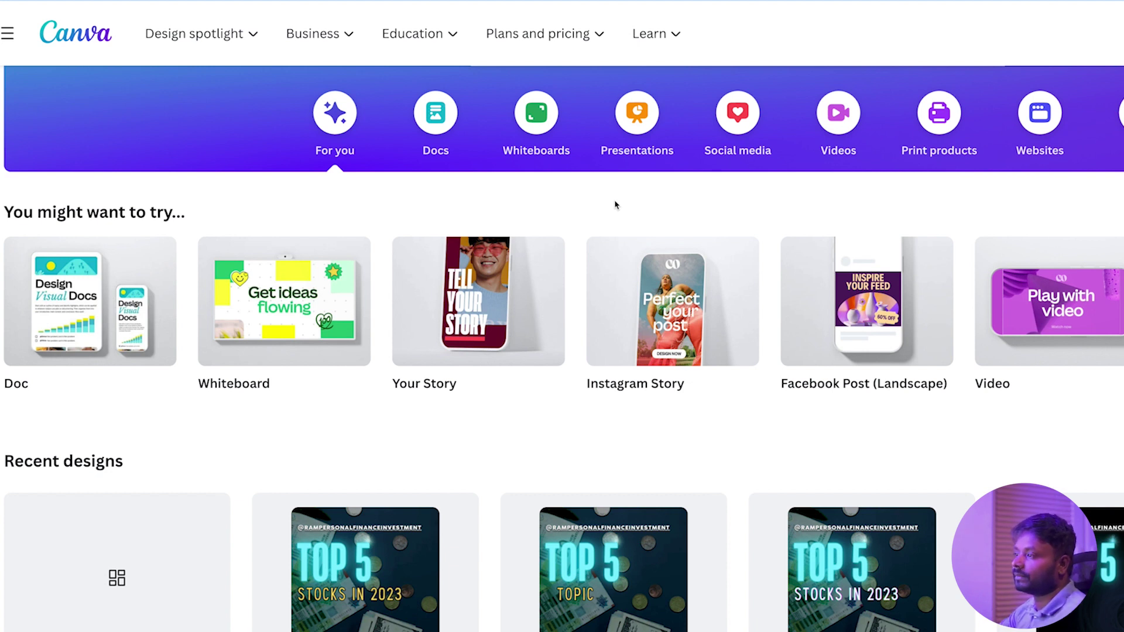
{"action": "scroll", "coordinate": [613, 206], "scroll_direction": "up", "scroll_amount": 3}
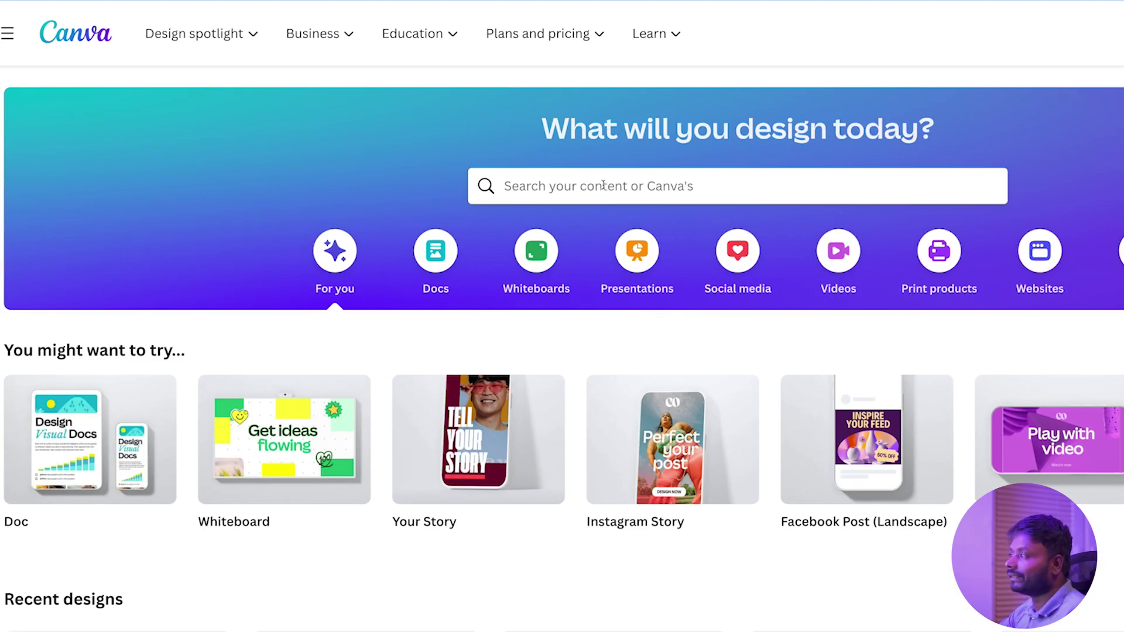
{"action": "left_click", "coordinate": [604, 186]}
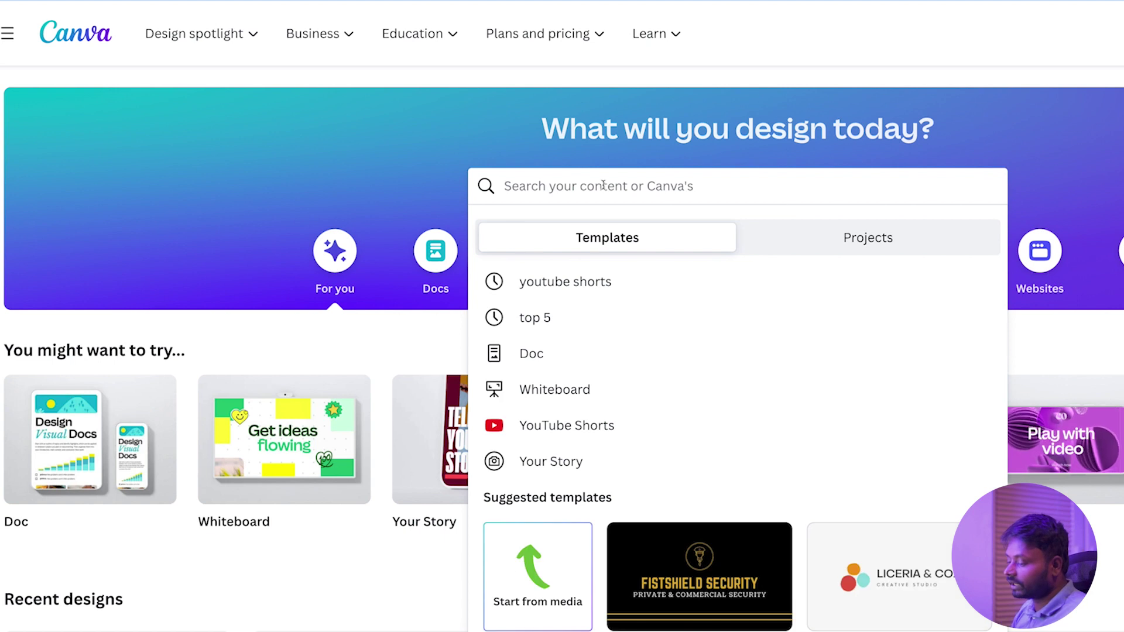
{"action": "type", "text": "yout"}
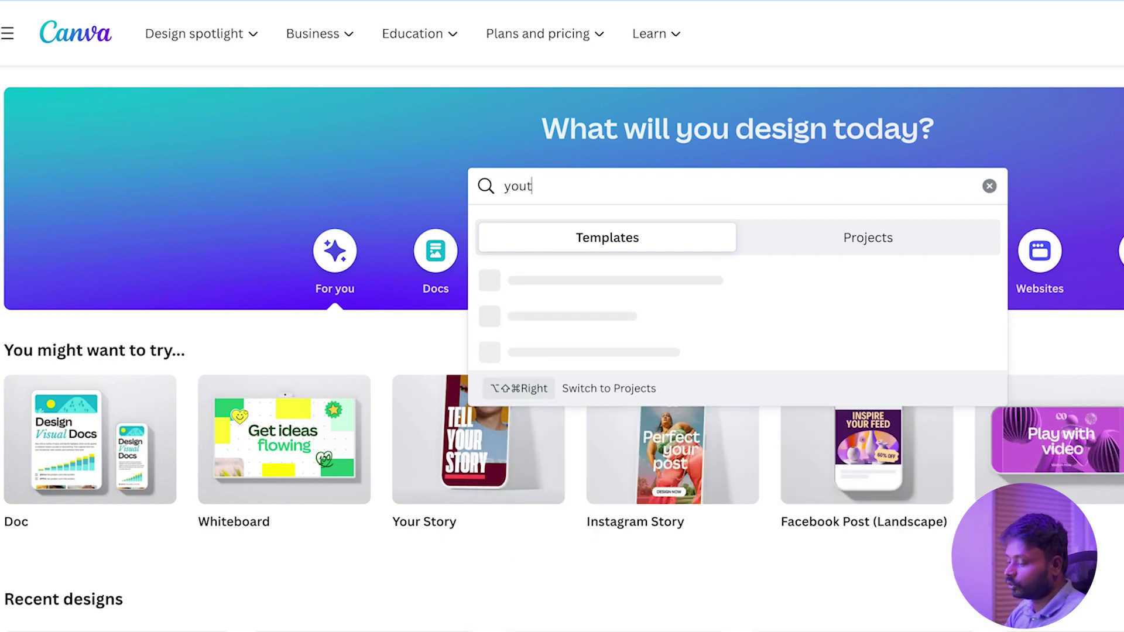
{"action": "type", "text": "ube Shorts"}
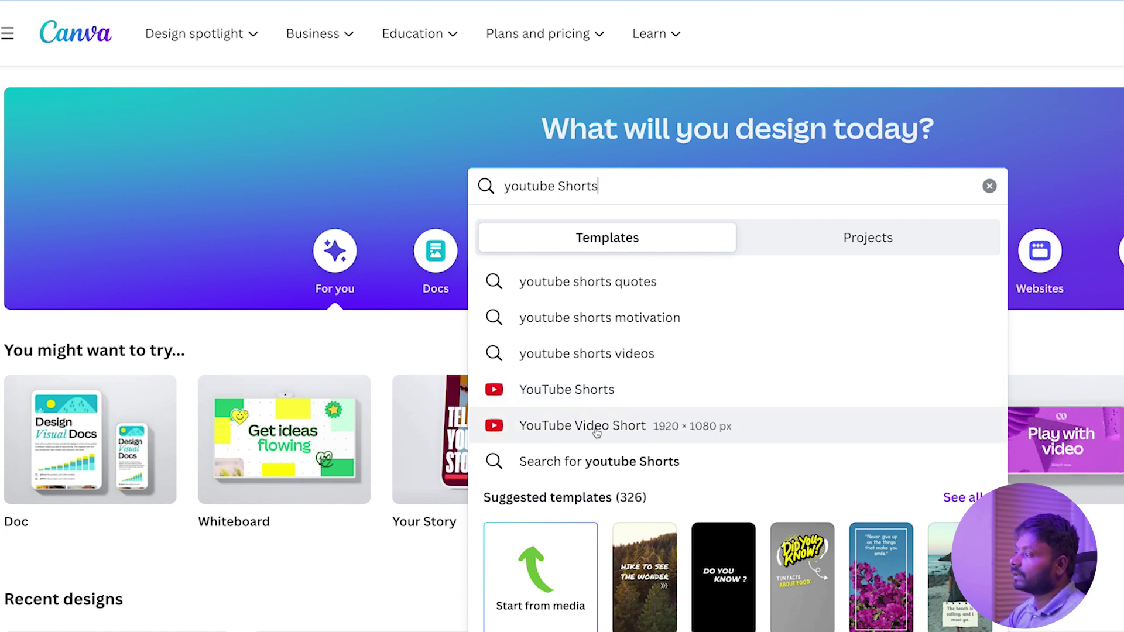
{"action": "left_click", "coordinate": [551, 396]}
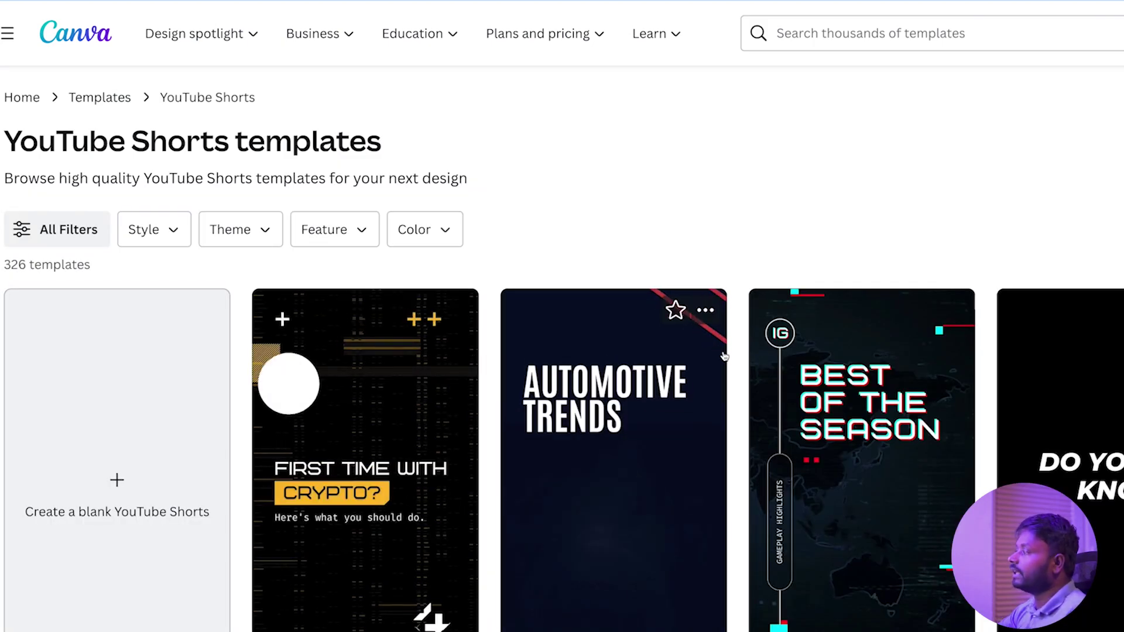
- Browse the YouTube Shorts templates and create a blank YouTube Shorts design
{"action": "scroll", "coordinate": [709, 371], "scroll_direction": "down", "scroll_amount": 10}
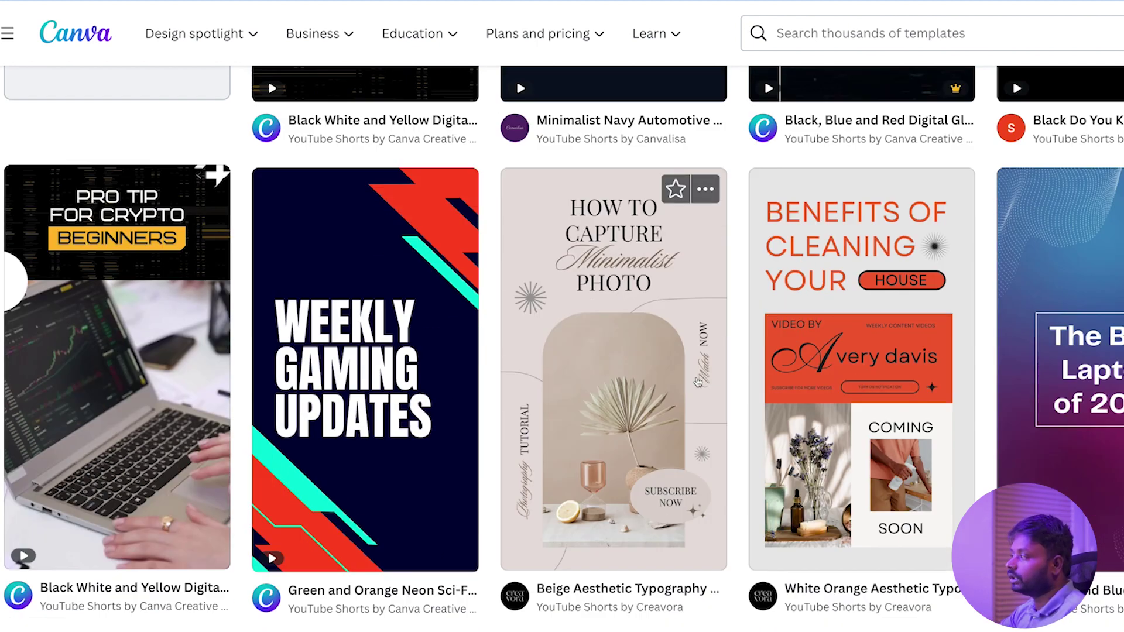
{"action": "scroll", "coordinate": [681, 378], "scroll_direction": "down", "scroll_amount": 7}
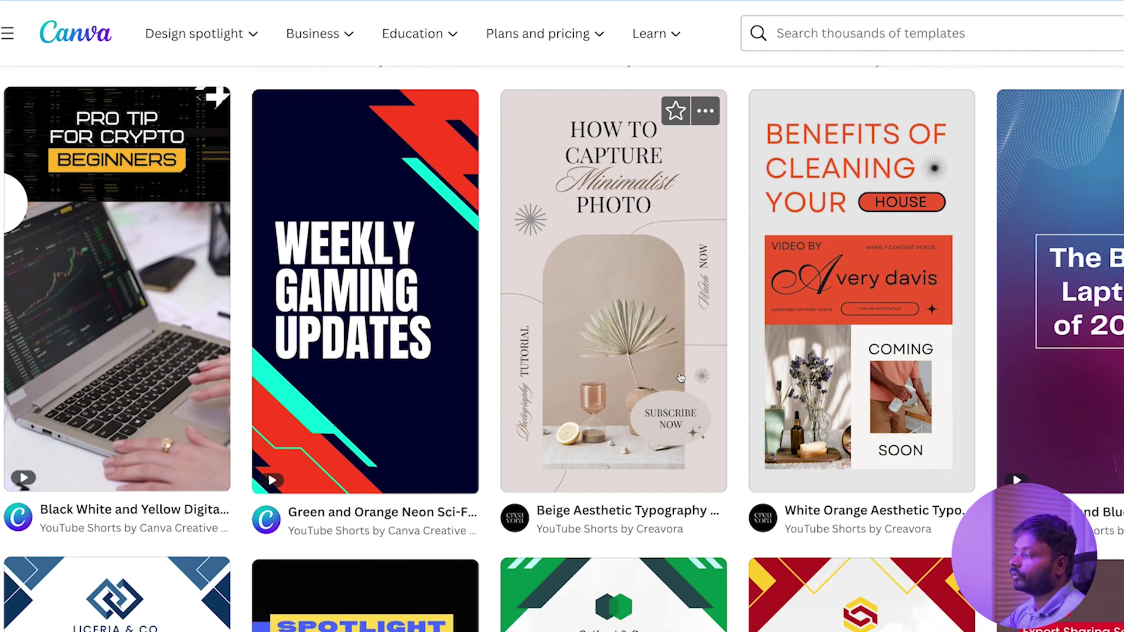
{"action": "scroll", "coordinate": [681, 378], "scroll_direction": "up", "scroll_amount": 15}
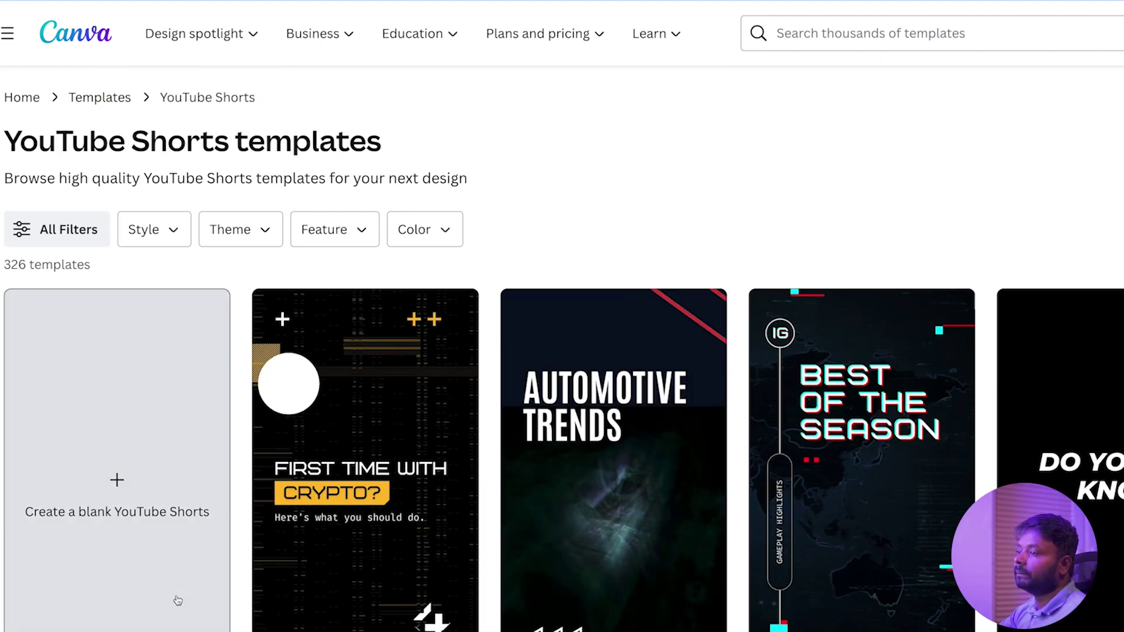
{"action": "left_click", "coordinate": [163, 554]}
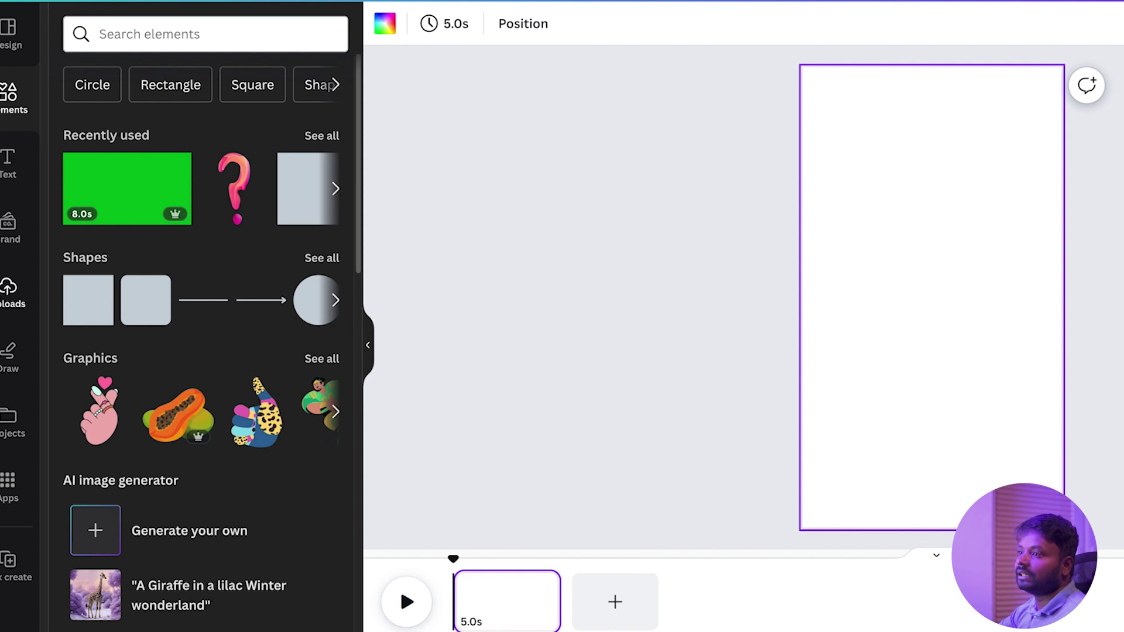
- Add the uploaded 11.0s teal network video to the blank page
{"action": "left_click", "coordinate": [6, 296]}
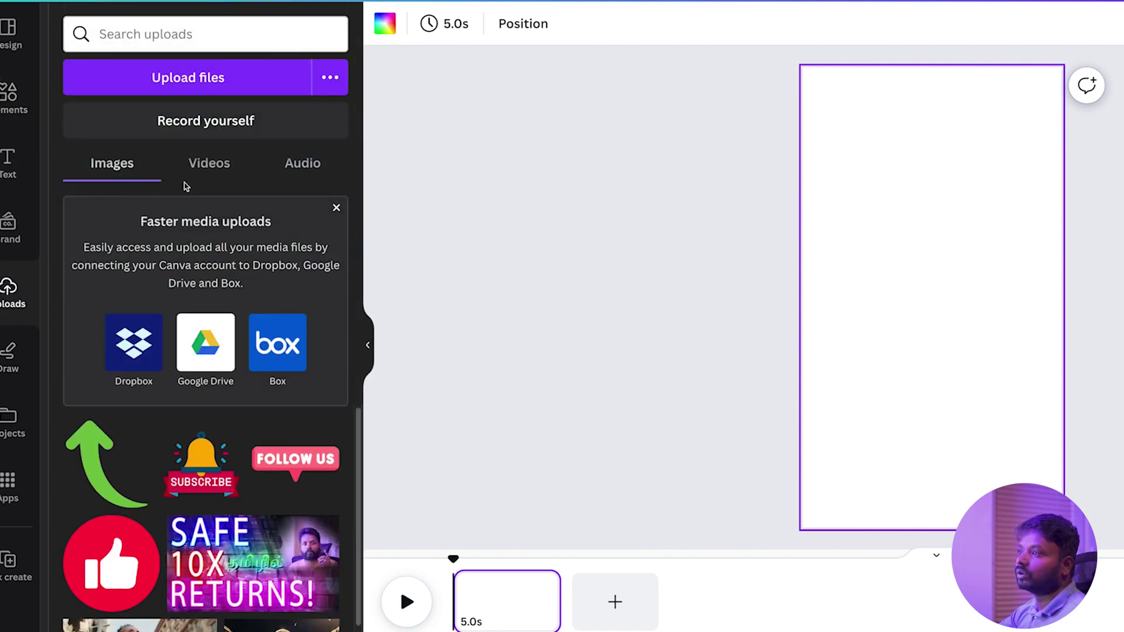
{"action": "left_click", "coordinate": [205, 164]}
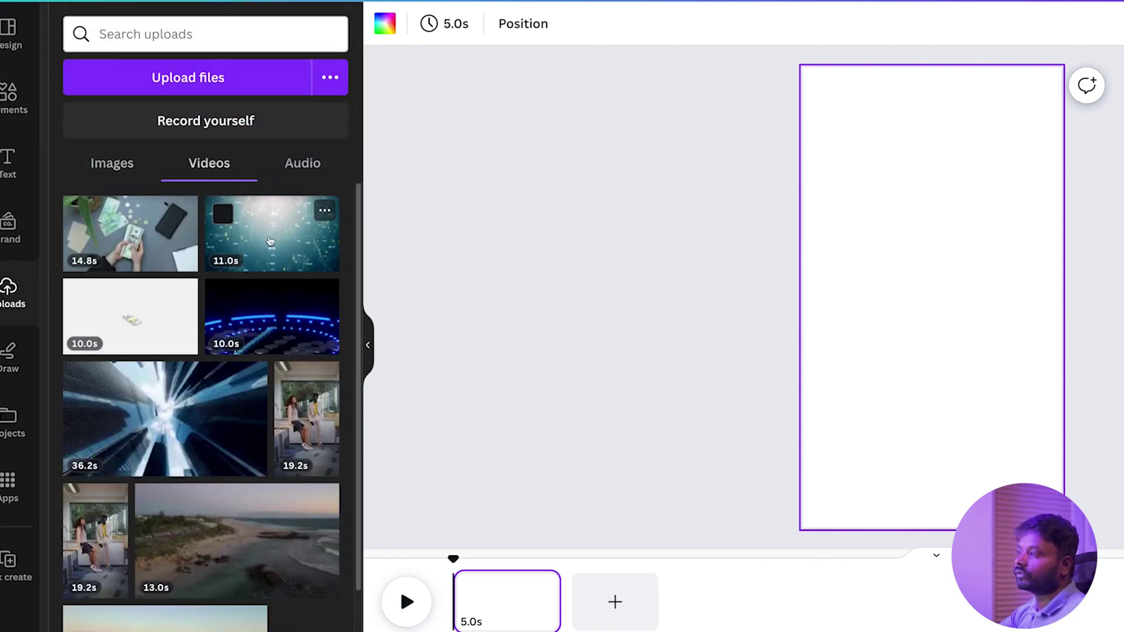
{"action": "left_click_drag", "start_coordinate": [273, 244], "coordinate": [896, 226]}
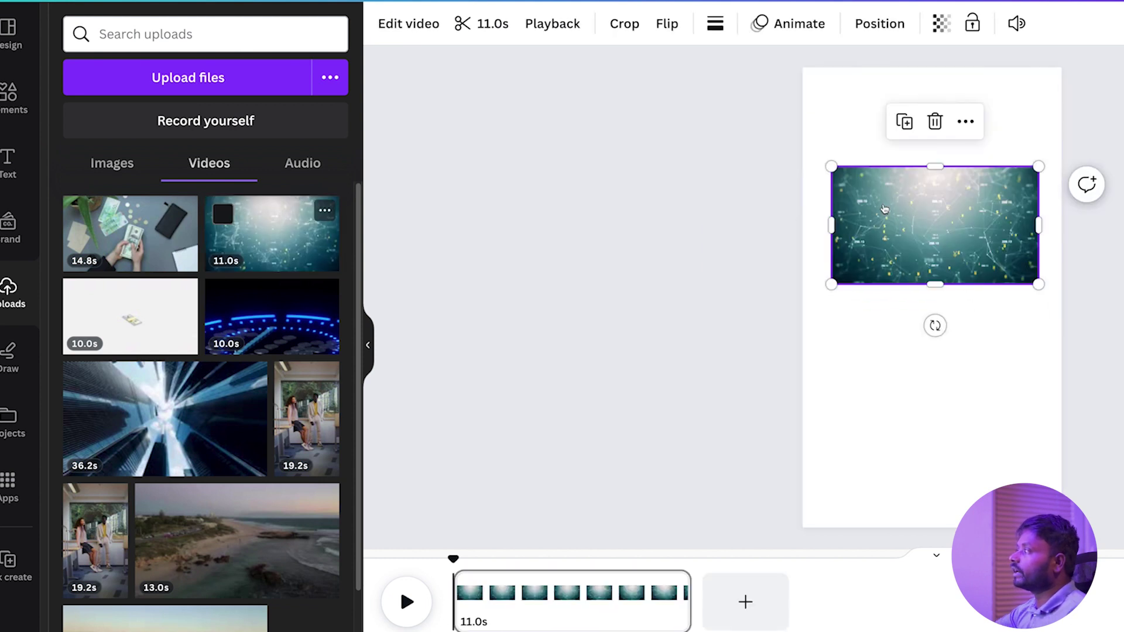
{"action": "left_click", "coordinate": [876, 325]}
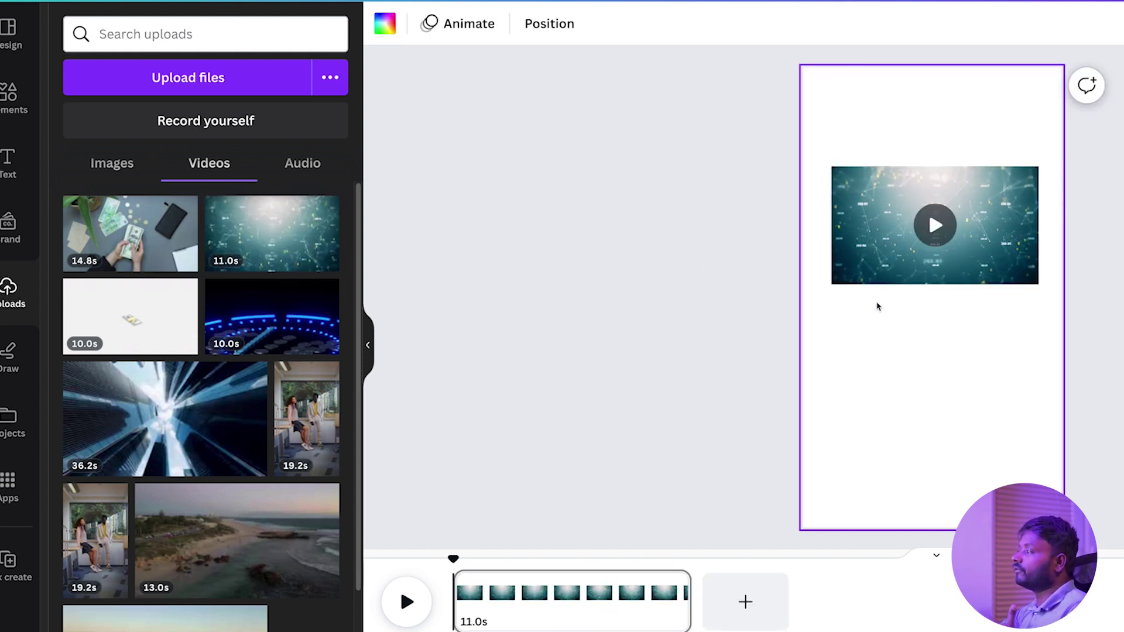
- Move the teal network video to the page's upper-left corner and enlarge it until it covers the full page
{"action": "mouse_move", "coordinate": [872, 219]}
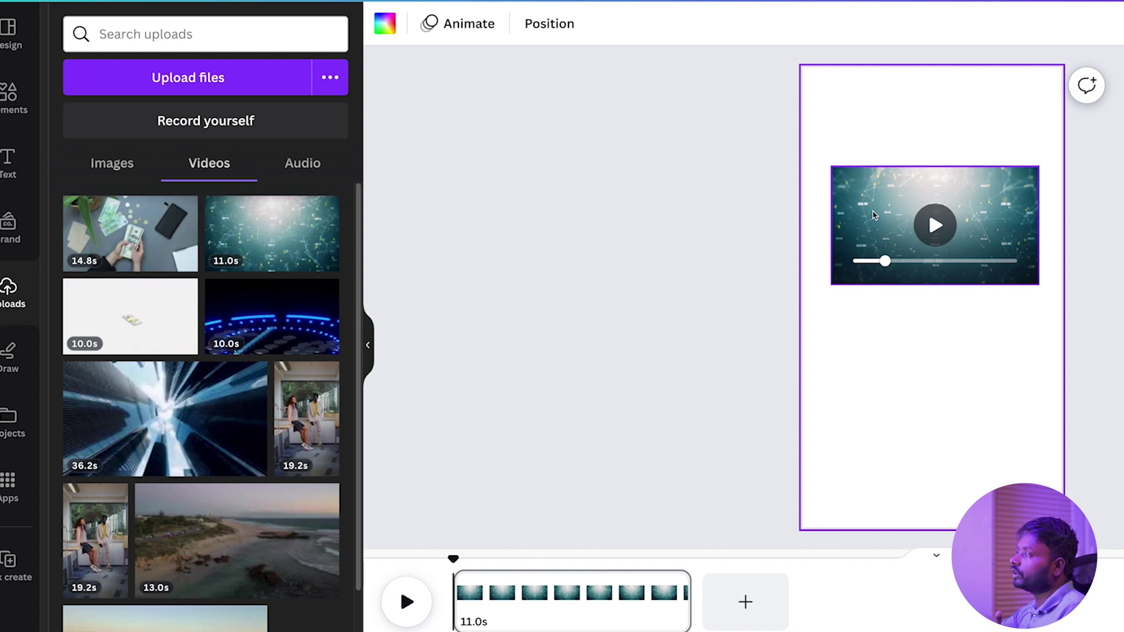
{"action": "left_click_drag", "start_coordinate": [879, 213], "coordinate": [854, 109]}
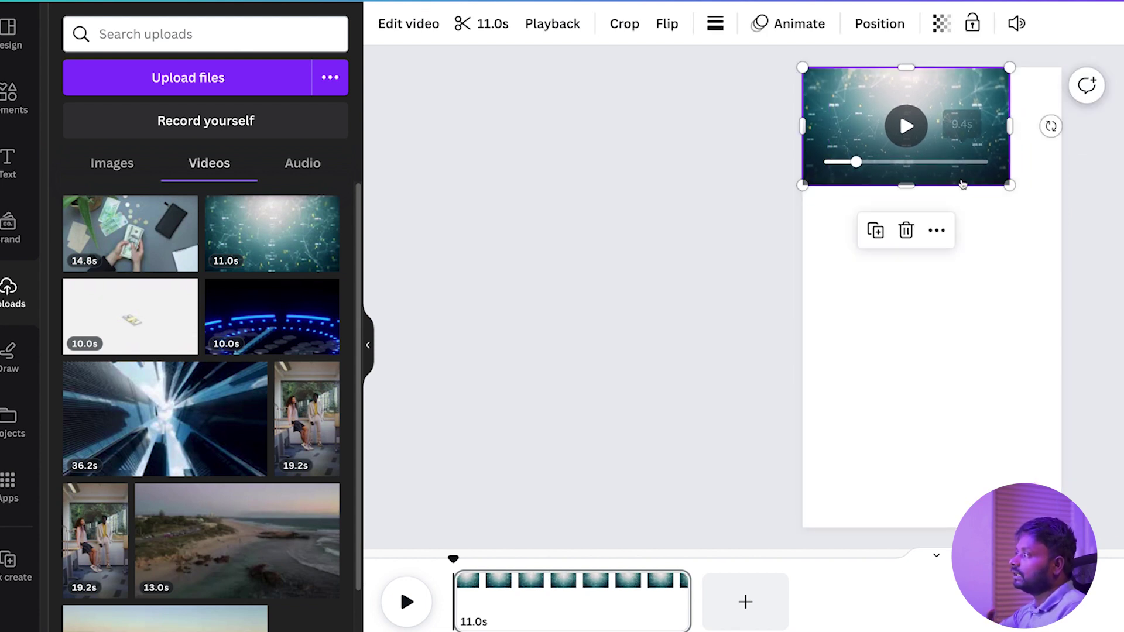
{"action": "left_click_drag", "start_coordinate": [1007, 183], "coordinate": [1122, 494]}
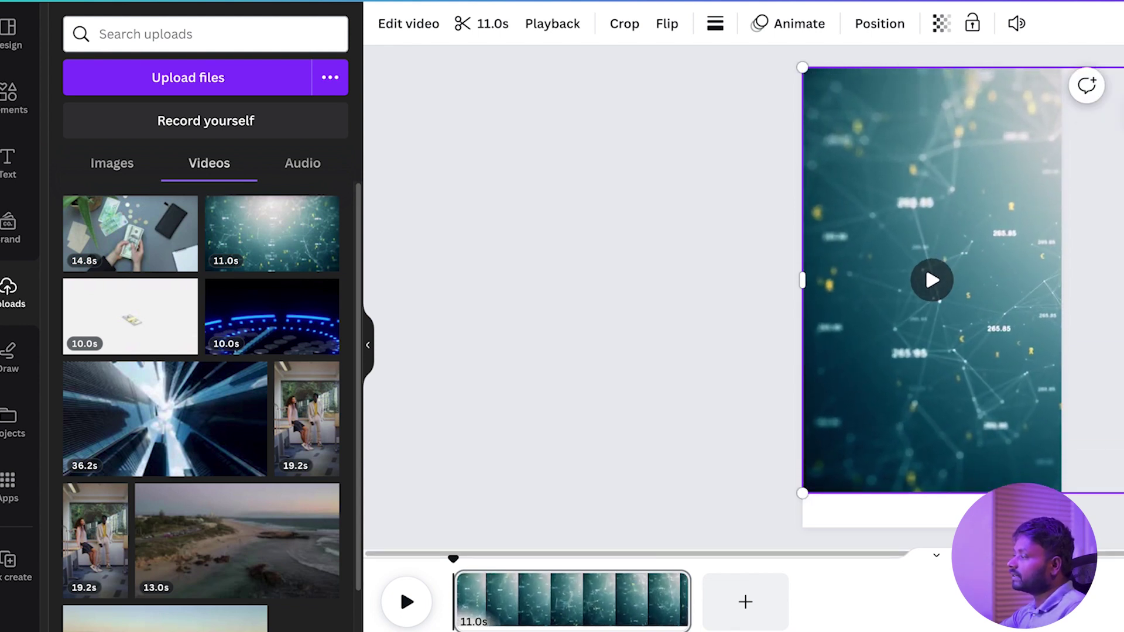
{"action": "left_click_drag", "start_coordinate": [802, 494], "coordinate": [743, 528]}
{"action": "left_click_drag", "start_coordinate": [742, 298], "coordinate": [643, 297]}
{"action": "left_click_drag", "start_coordinate": [981, 402], "coordinate": [959, 401]}
{"action": "left_click", "coordinate": [563, 384]}
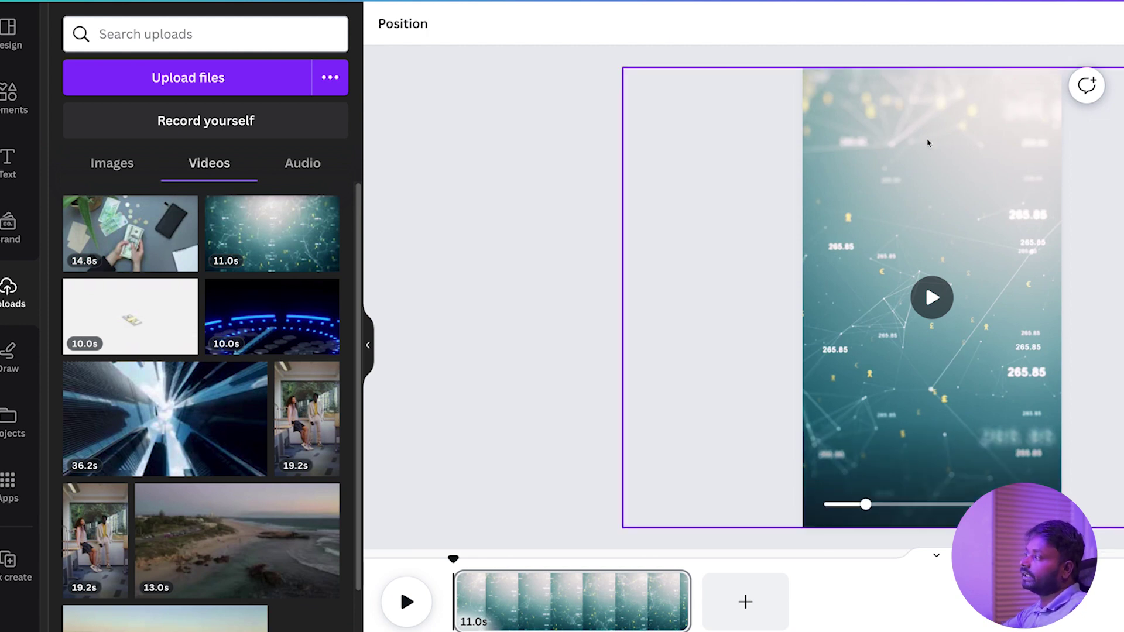
- Shift the enlarged background video further left so a different part of it fills the page
{"action": "left_click", "coordinate": [856, 285]}
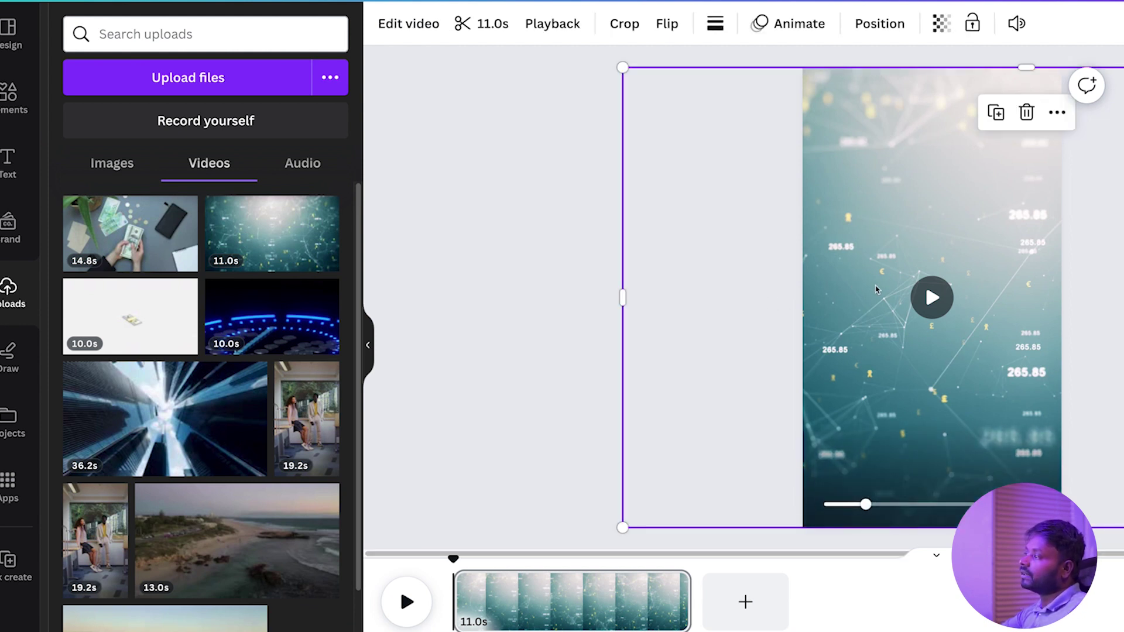
{"action": "left_click_drag", "start_coordinate": [881, 290], "coordinate": [826, 285]}
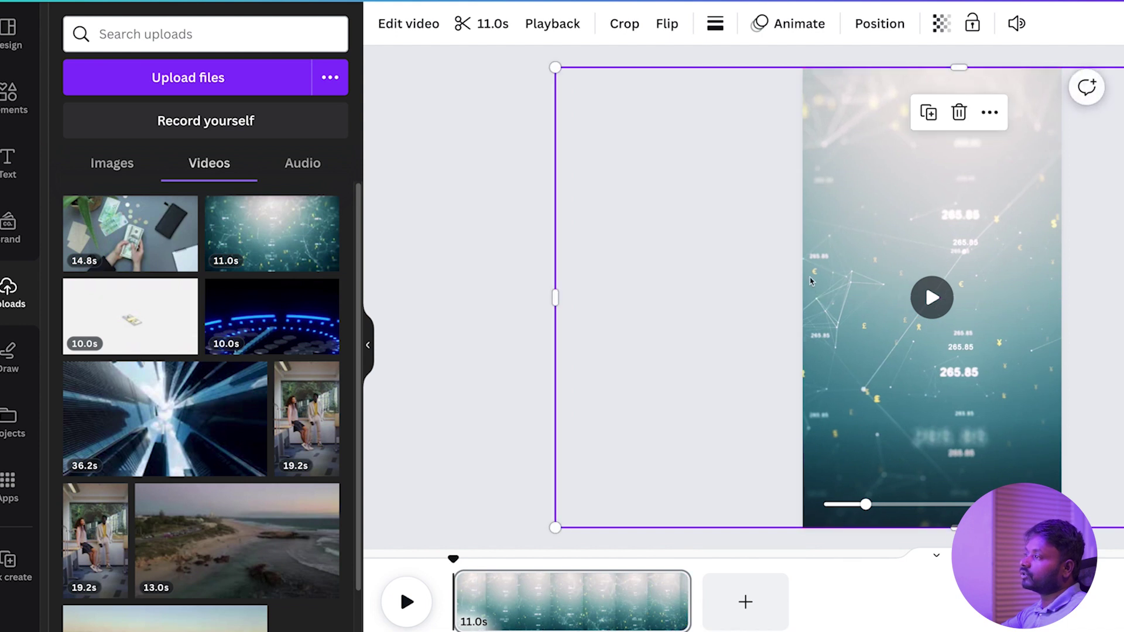
{"action": "left_click", "coordinate": [484, 258]}
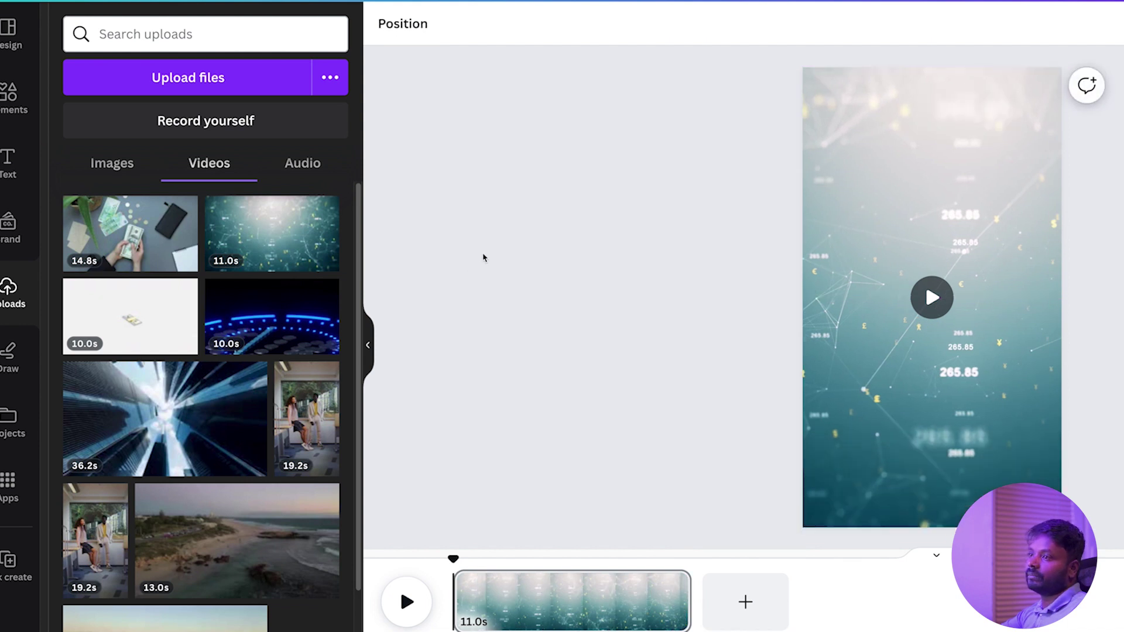
- Add a default heading, place it near the top of the page and colour its text white
{"action": "left_click", "coordinate": [7, 167]}
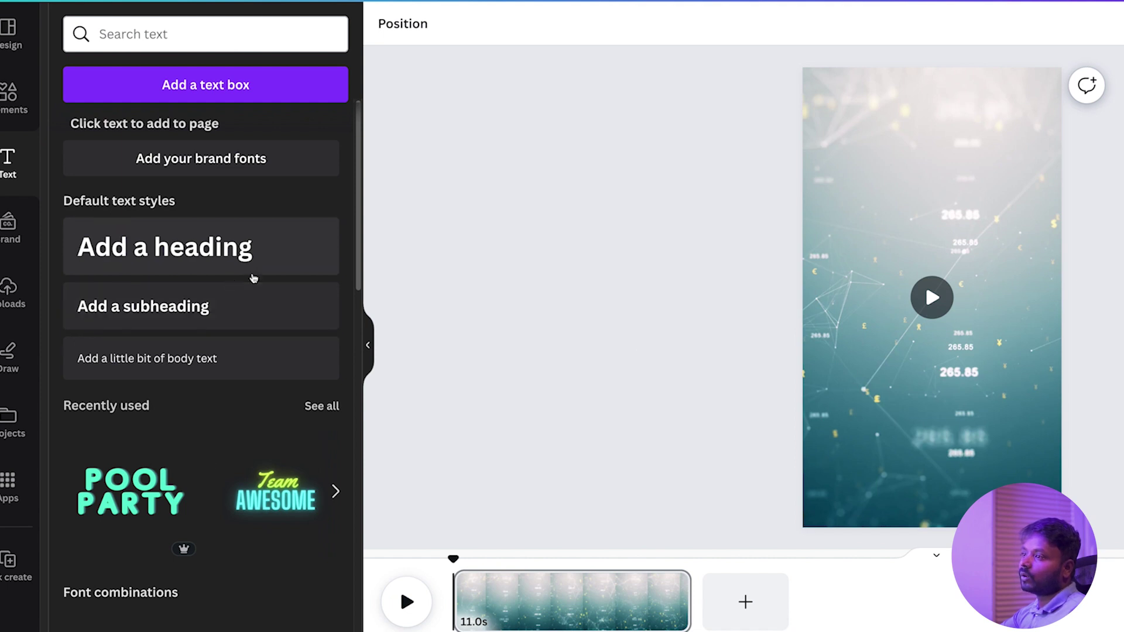
{"action": "left_click", "coordinate": [217, 266]}
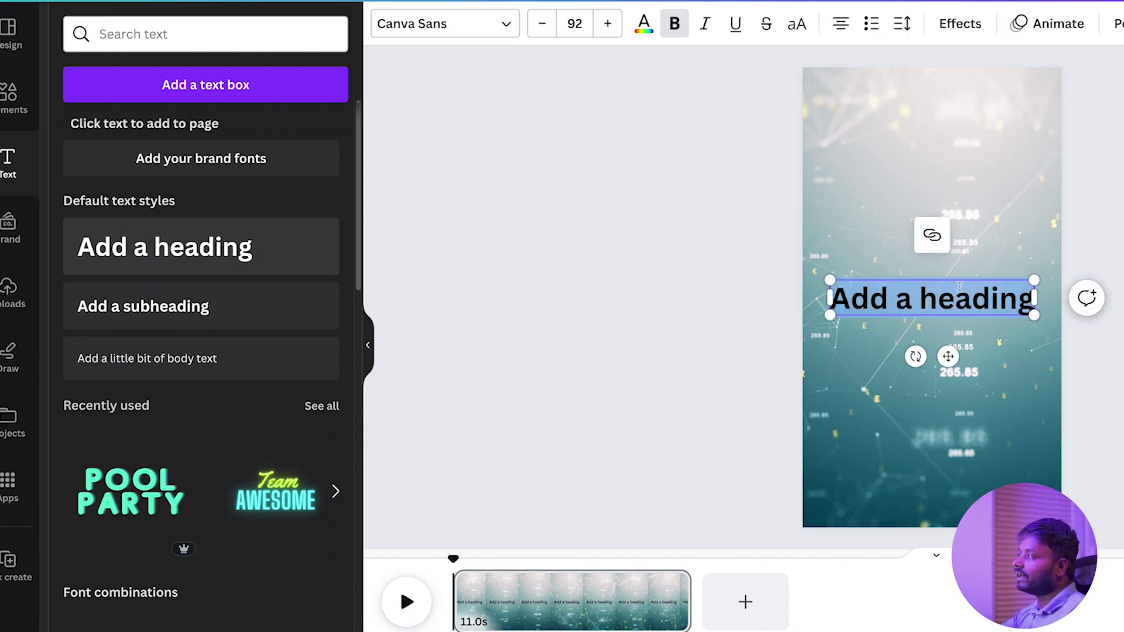
{"action": "left_click_drag", "start_coordinate": [974, 283], "coordinate": [973, 117]}
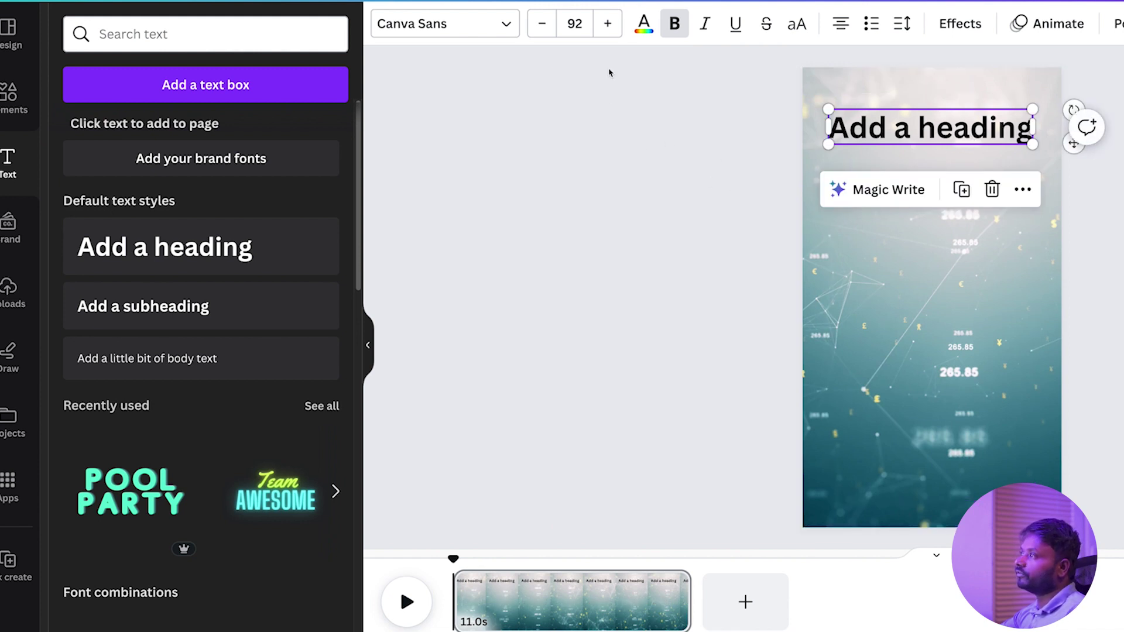
{"action": "left_click", "coordinate": [644, 25]}
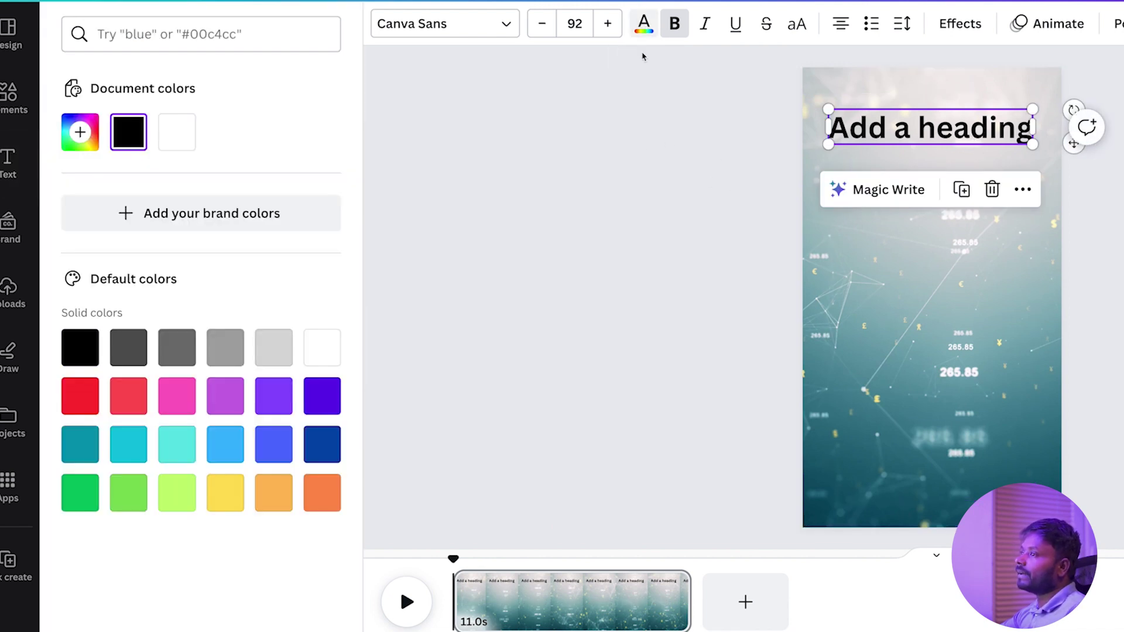
{"action": "left_click", "coordinate": [329, 359]}
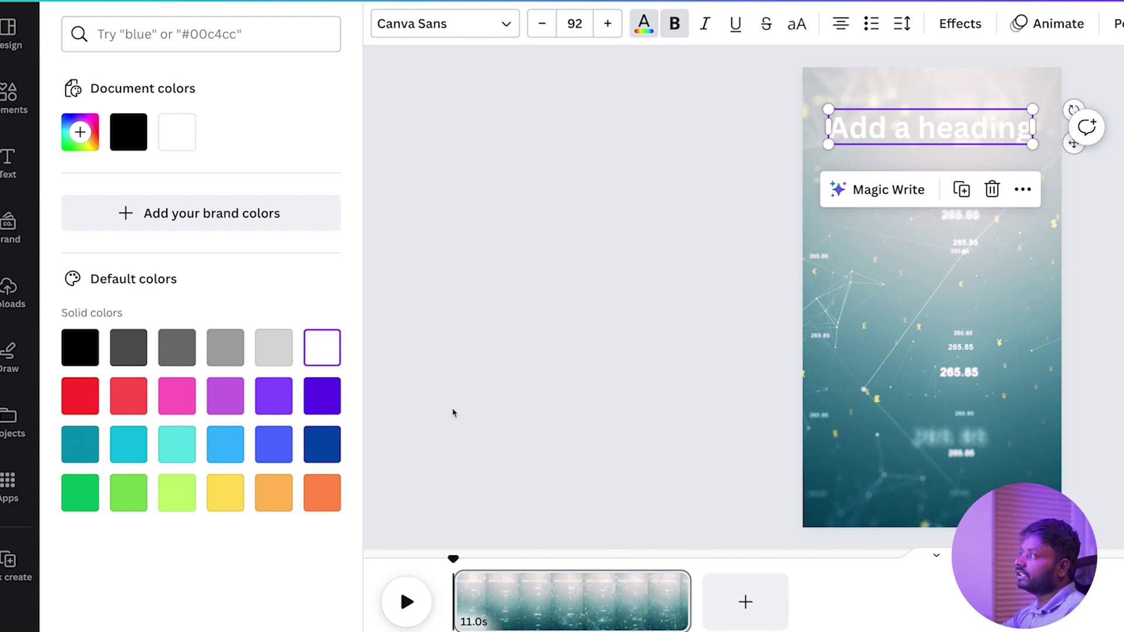
- Adjust the background video's light: brightness -56, contrast 30, highlights -18 and shadows -14
{"action": "left_click", "coordinate": [959, 359]}
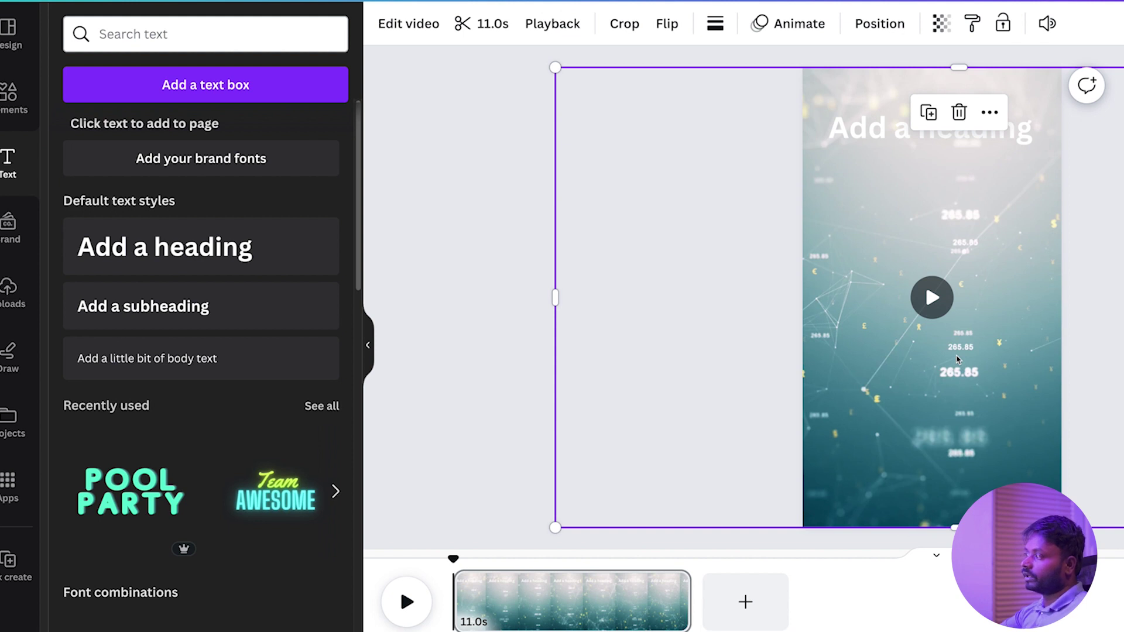
{"action": "mouse_move", "coordinate": [957, 362]}
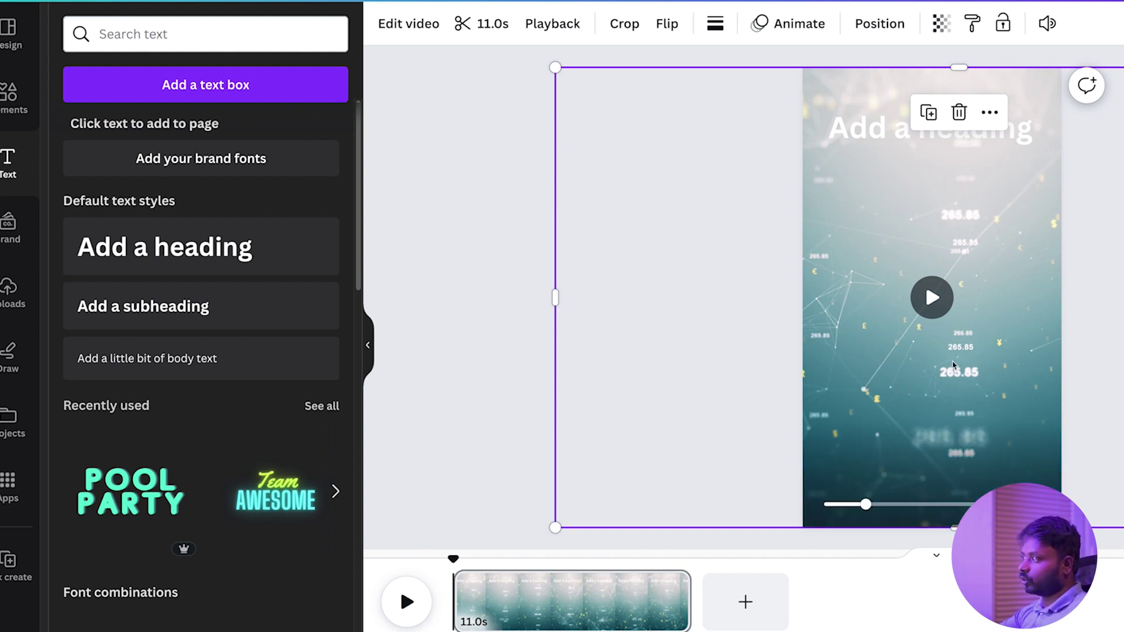
{"action": "left_click", "coordinate": [409, 25]}
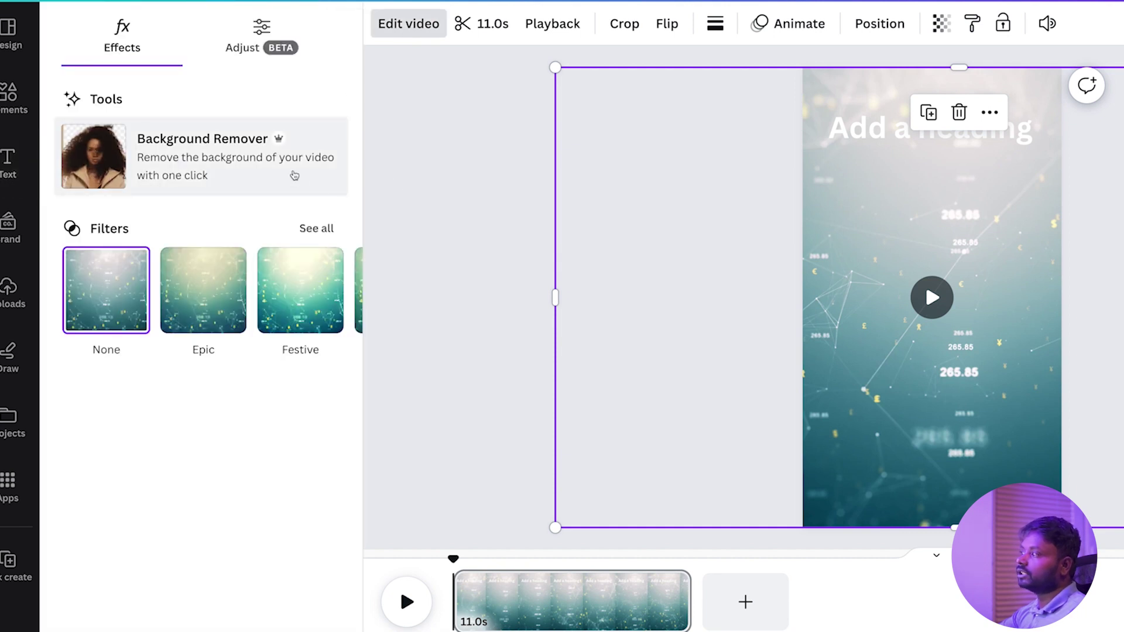
{"action": "left_click", "coordinate": [252, 46]}
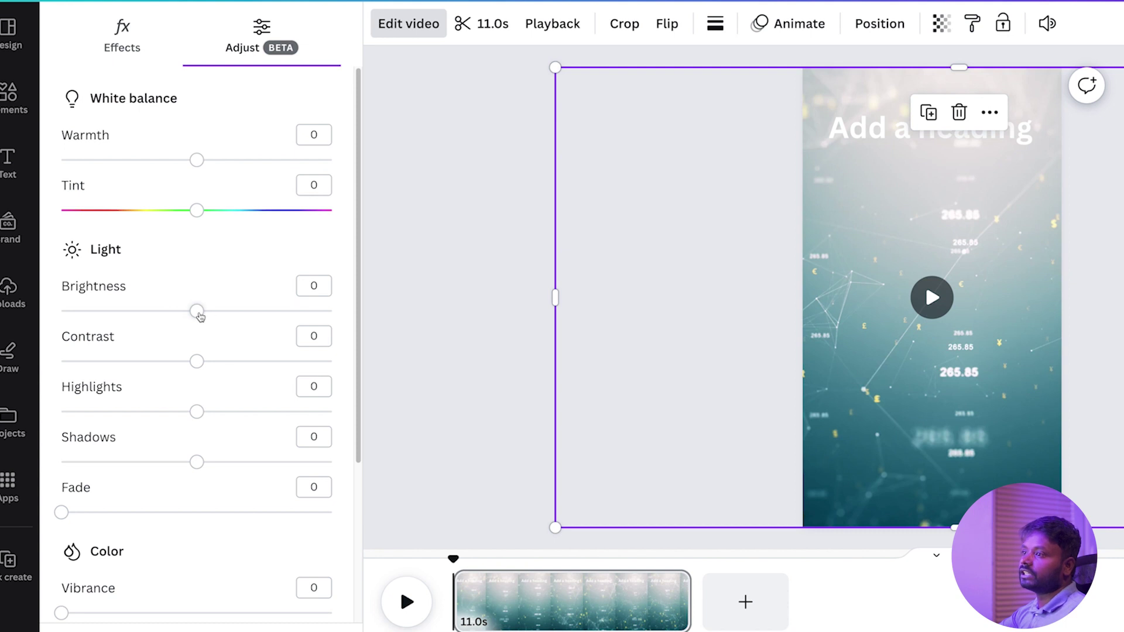
{"action": "left_click_drag", "start_coordinate": [201, 317], "coordinate": [122, 320]}
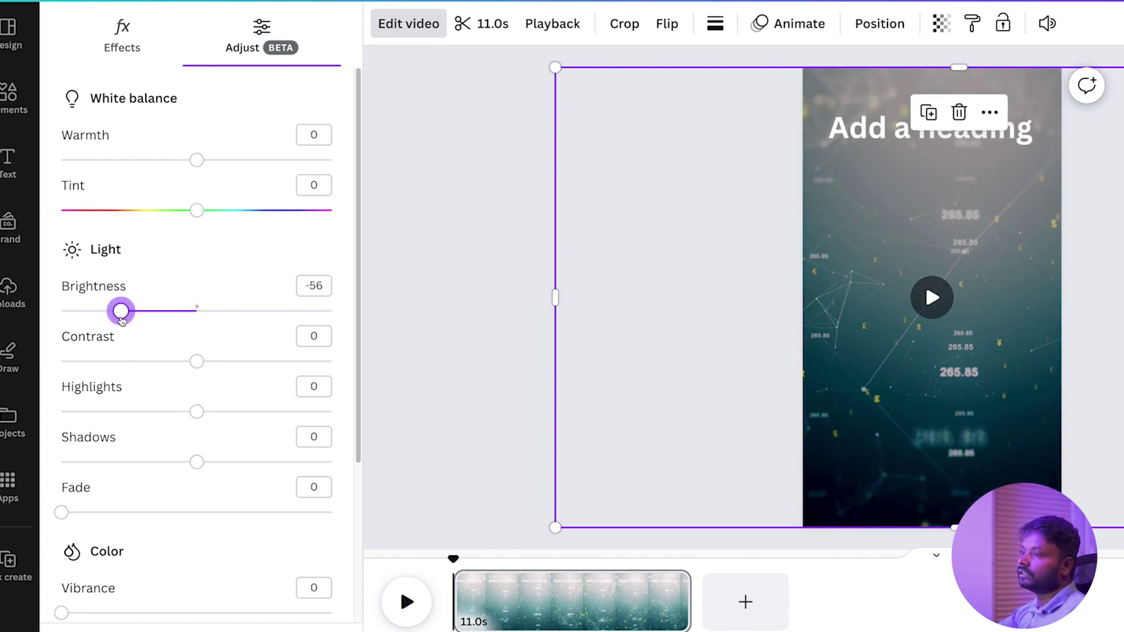
{"action": "left_click_drag", "start_coordinate": [195, 362], "coordinate": [236, 361]}
{"action": "left_click_drag", "start_coordinate": [197, 412], "coordinate": [173, 412]}
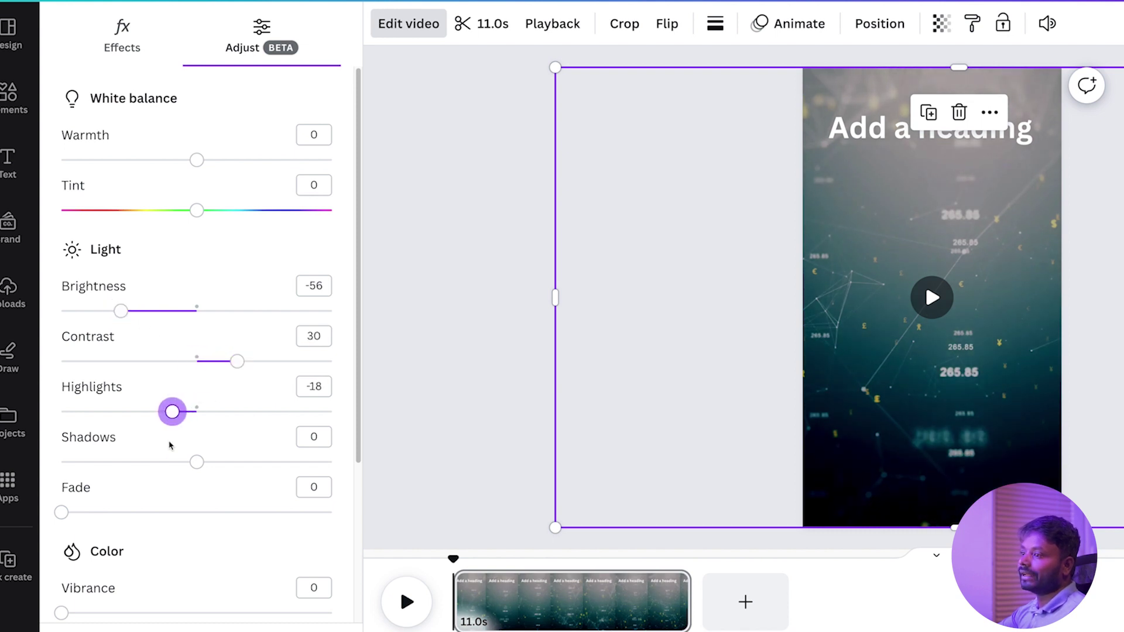
{"action": "left_click_drag", "start_coordinate": [197, 462], "coordinate": [177, 462]}
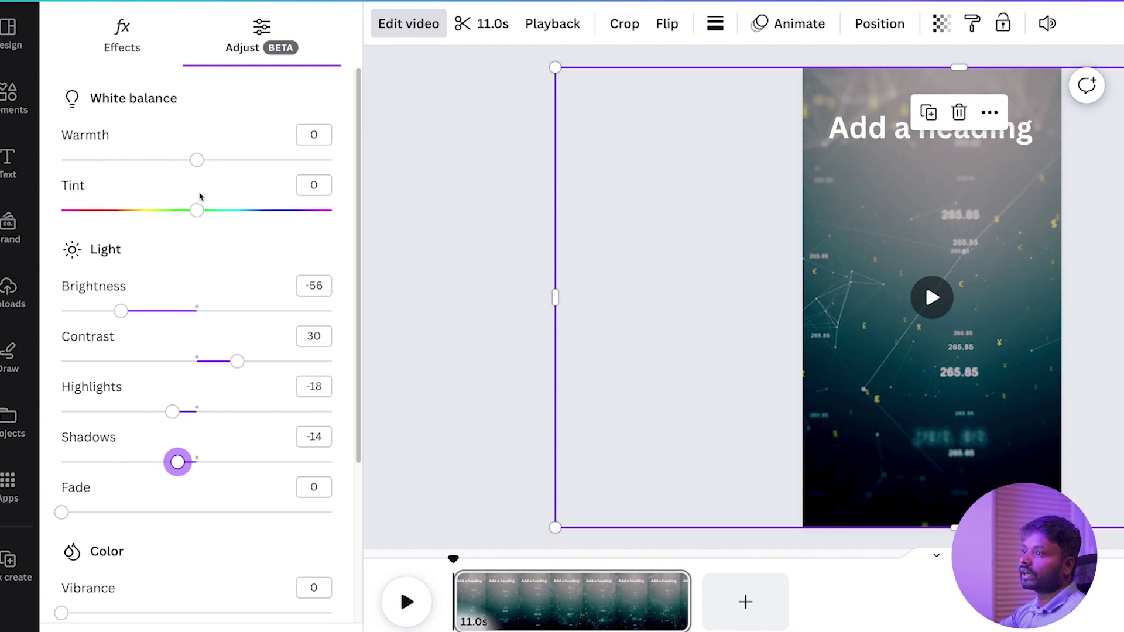
- Set the background video's white balance to warmth 39 and tint -10
{"action": "left_click_drag", "start_coordinate": [197, 160], "coordinate": [249, 159]}
{"action": "mouse_move", "coordinate": [196, 211]}
{"action": "left_mouse_down"}
{"action": "mouse_move", "coordinate": [174, 211]}
{"action": "mouse_move", "coordinate": [183, 211]}
{"action": "left_mouse_up"}
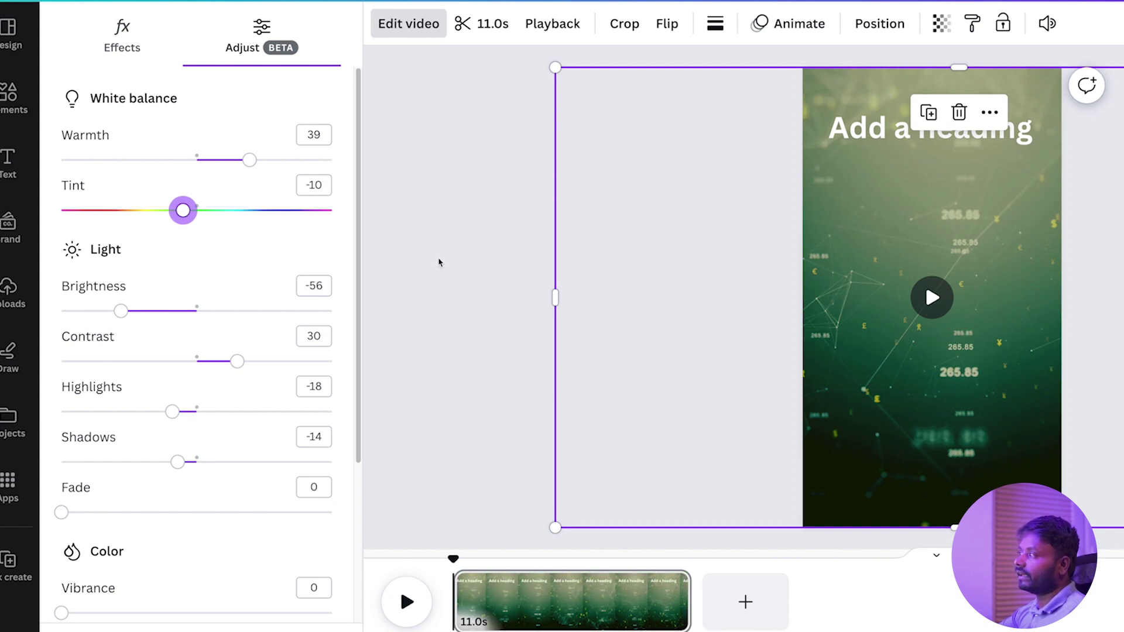
{"action": "left_click", "coordinate": [8, 164]}
{"action": "key", "text": "Escape"}
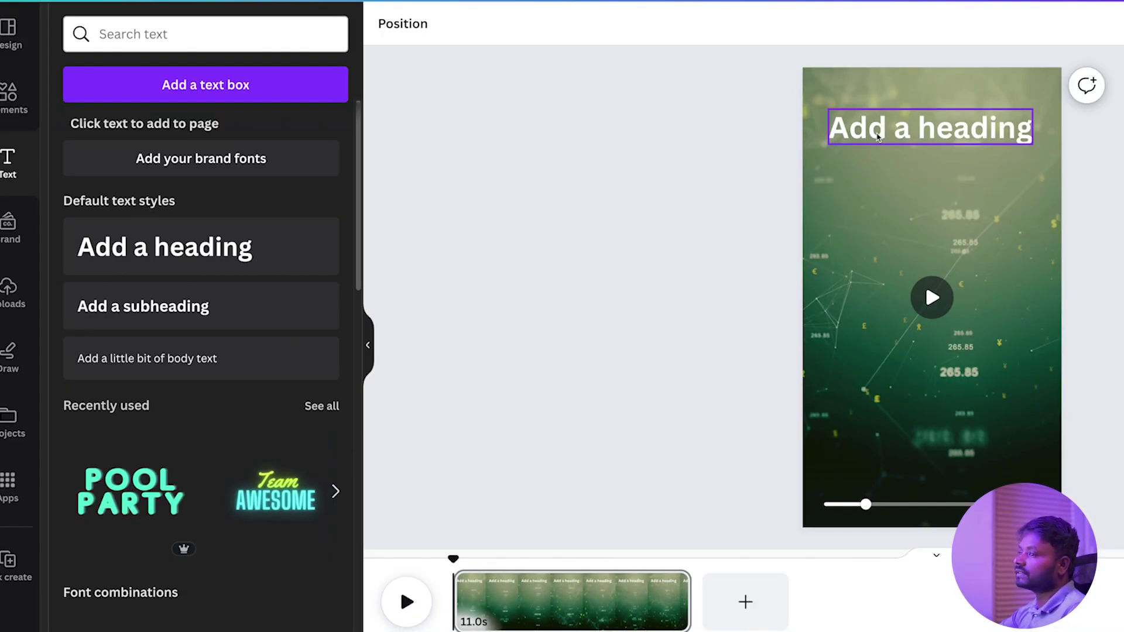
- Try the Glitch effect on the "Add a heading" text and delete that heading from the page
{"action": "left_click", "coordinate": [896, 127]}
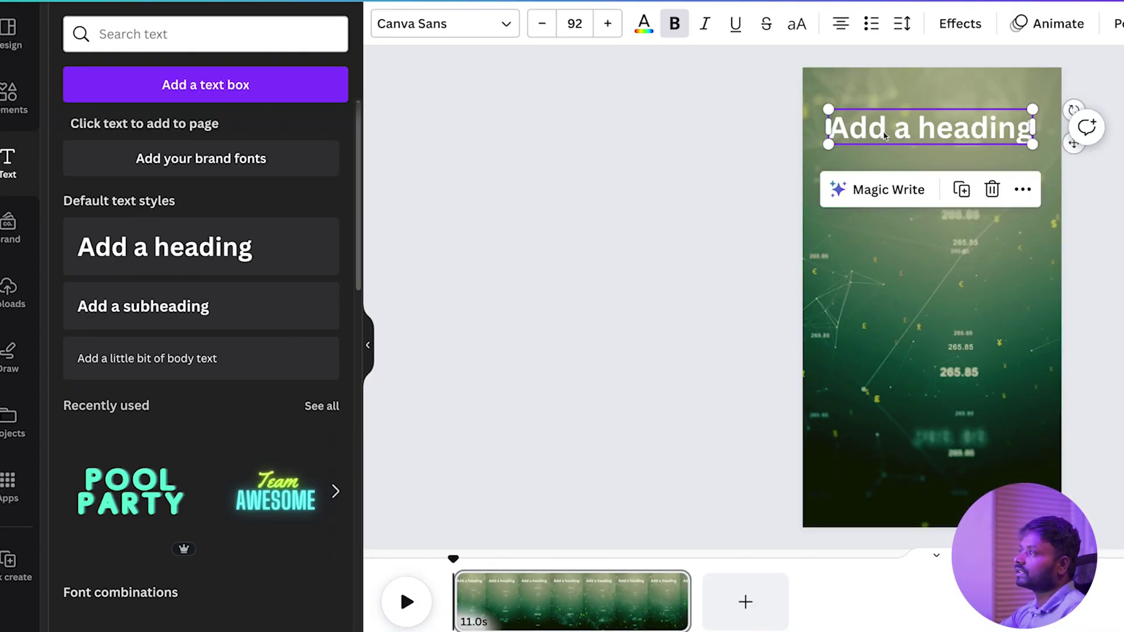
{"action": "left_click", "coordinate": [948, 27]}
{"action": "left_click", "coordinate": [201, 369]}
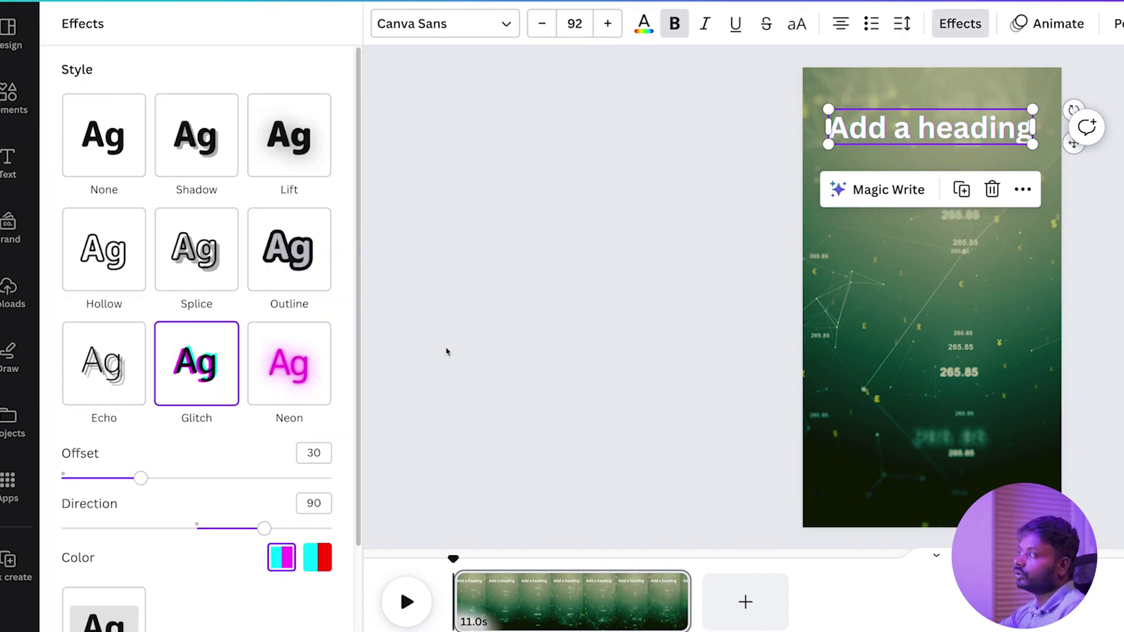
{"action": "key", "text": "Escape"}
{"action": "left_click", "coordinate": [778, 194]}
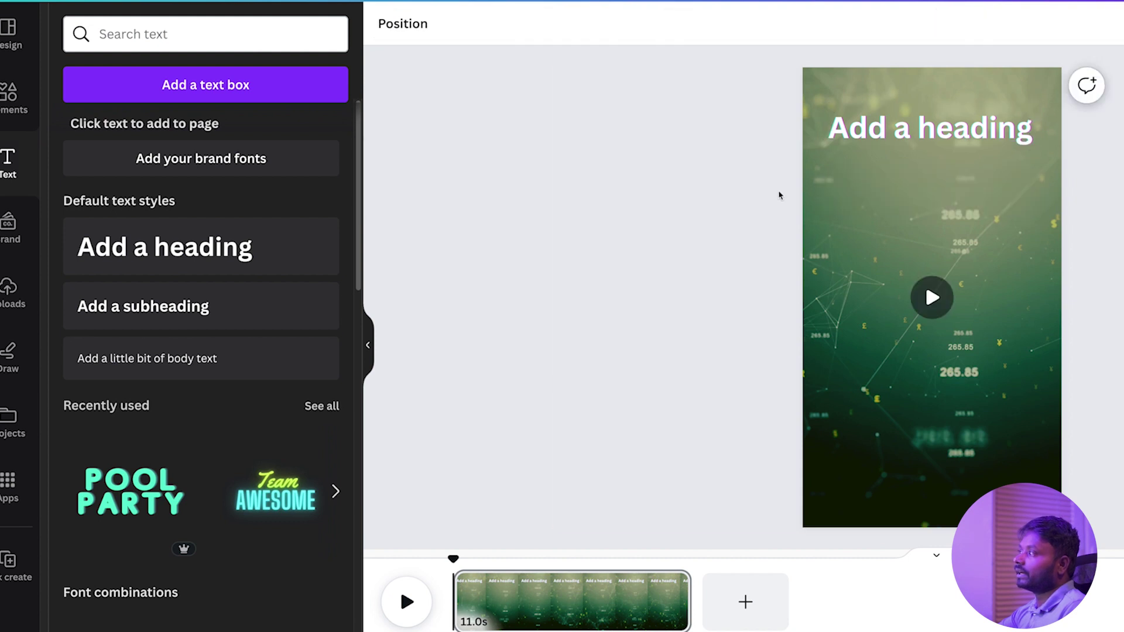
{"action": "left_click", "coordinate": [865, 135]}
{"action": "key", "text": "Delete"}
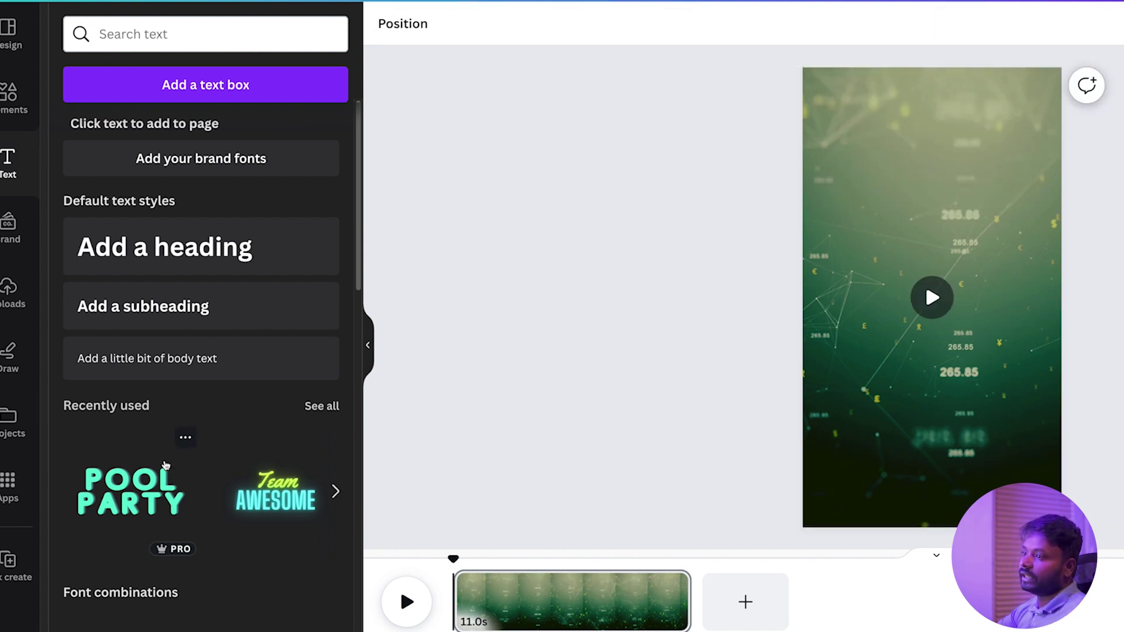
- Add the pink neon "GLOW" font combination and place it near the top of the page
{"action": "scroll", "coordinate": [167, 464], "scroll_direction": "down", "scroll_amount": 3}
{"action": "scroll", "coordinate": [167, 462], "scroll_direction": "down", "scroll_amount": 2}
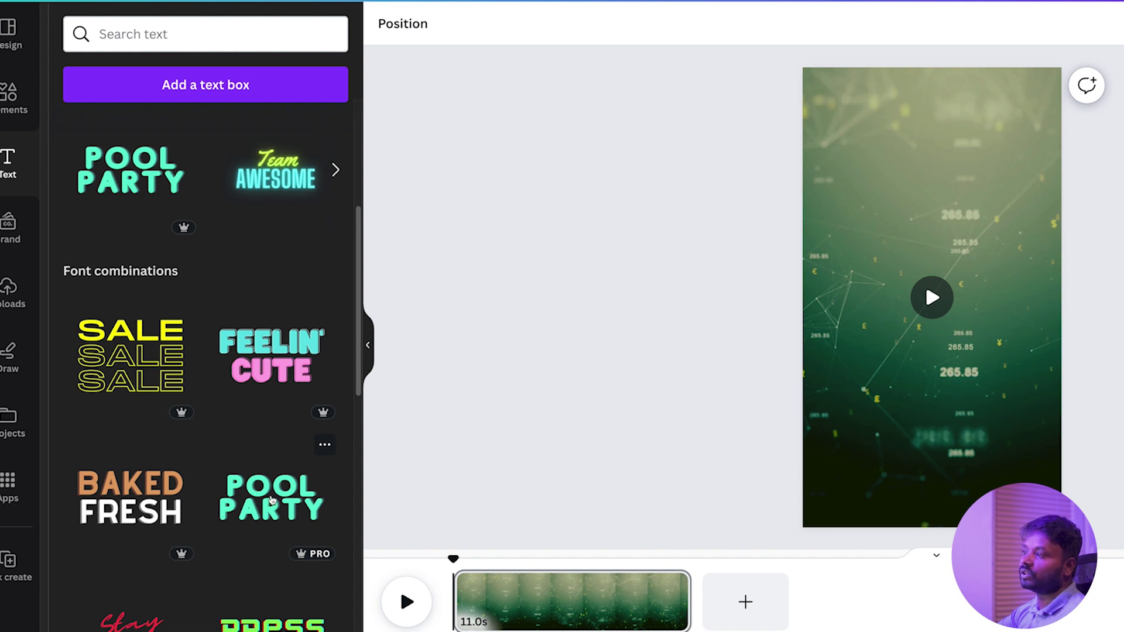
{"action": "scroll", "coordinate": [258, 480], "scroll_direction": "down", "scroll_amount": 5}
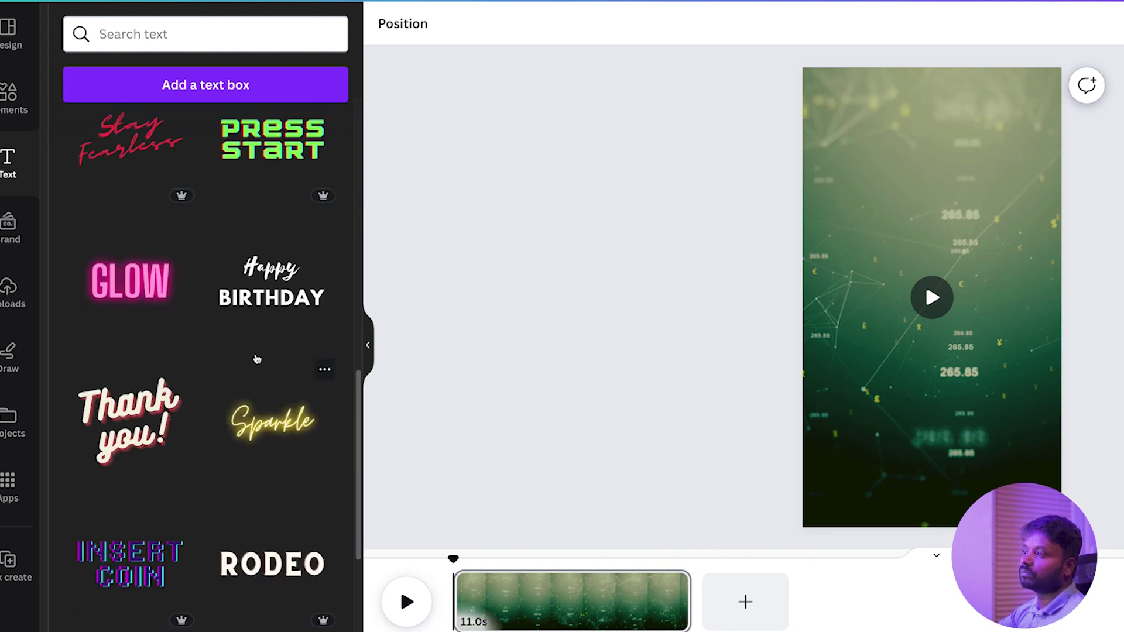
{"action": "left_click", "coordinate": [127, 294]}
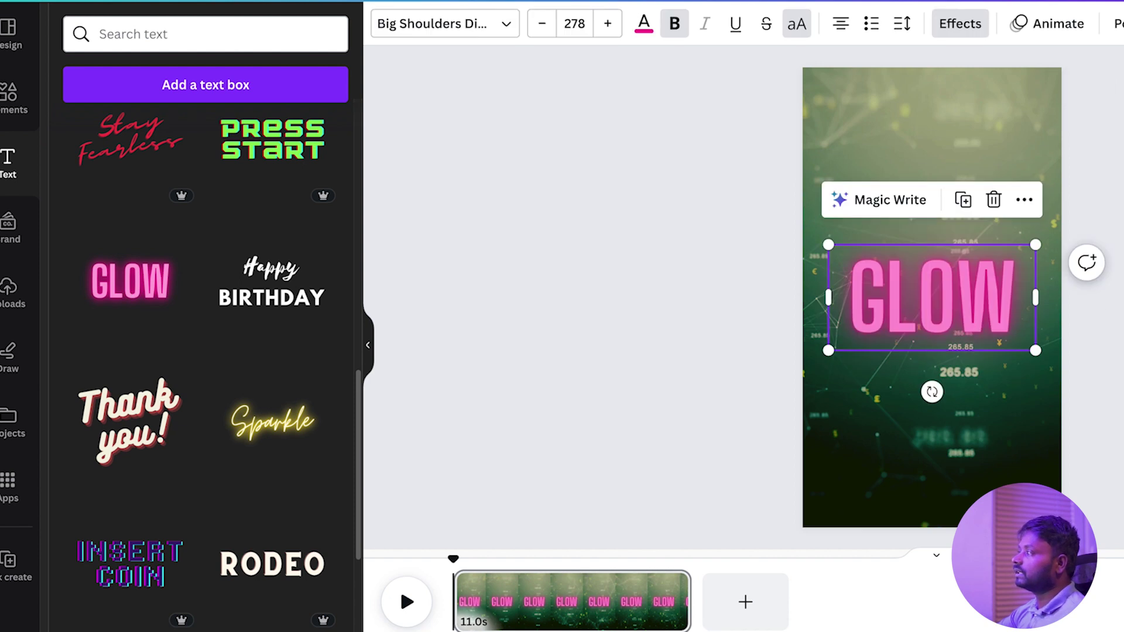
{"action": "left_click_drag", "start_coordinate": [989, 322], "coordinate": [992, 169]}
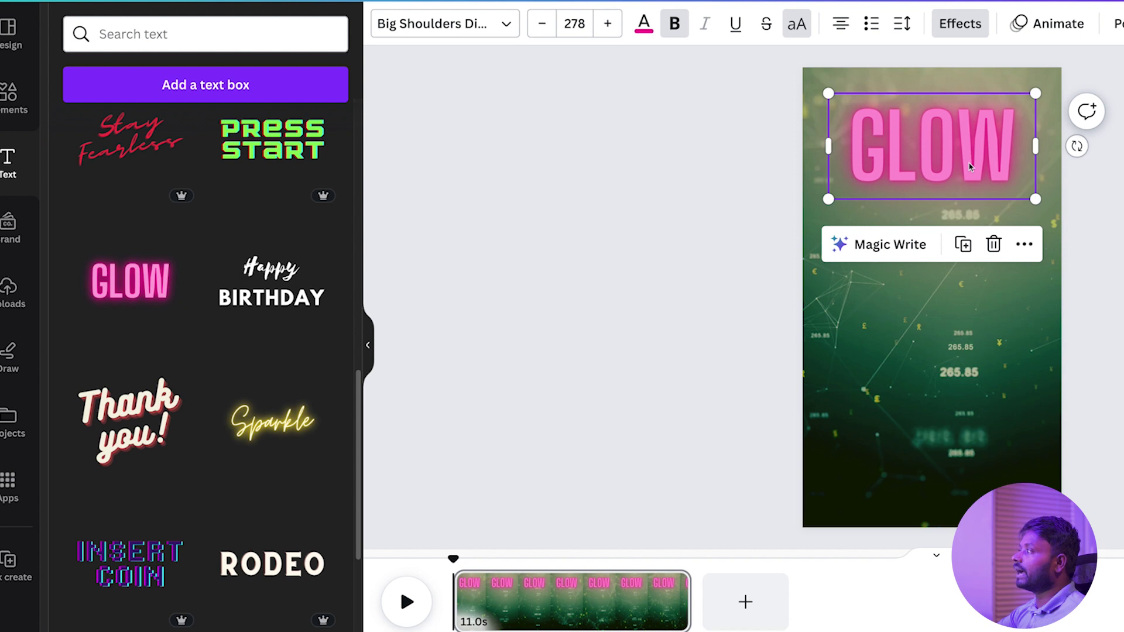
- Replace the "GLOW" text with "TOPIC"
{"action": "double_click", "coordinate": [970, 165]}
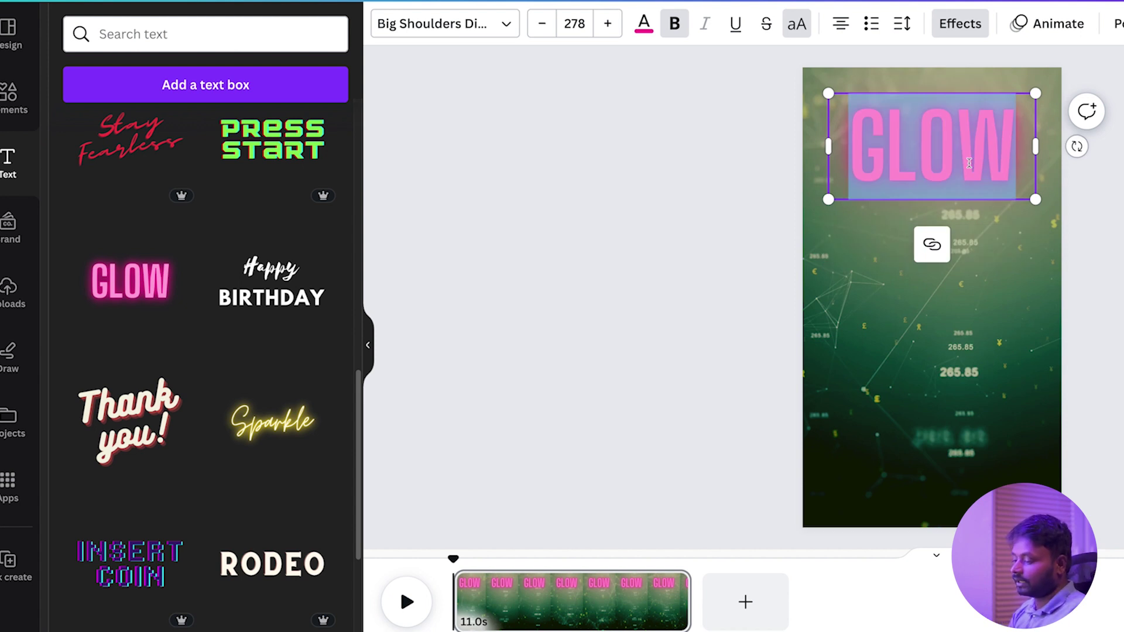
{"action": "type", "text": "T"}
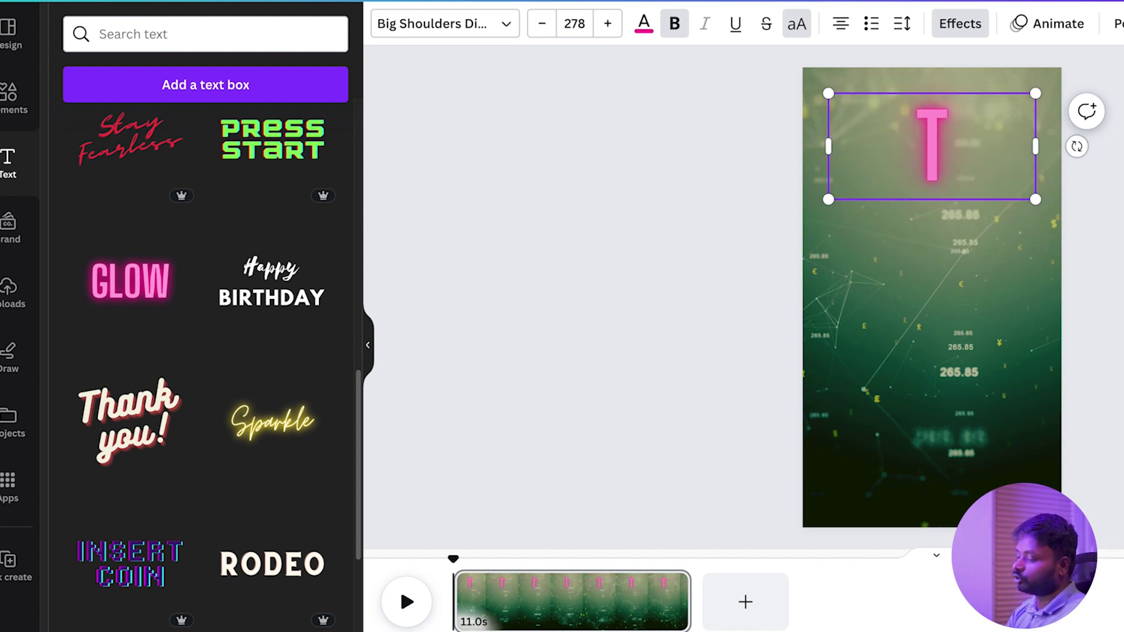
{"action": "type", "text": "OPIC"}
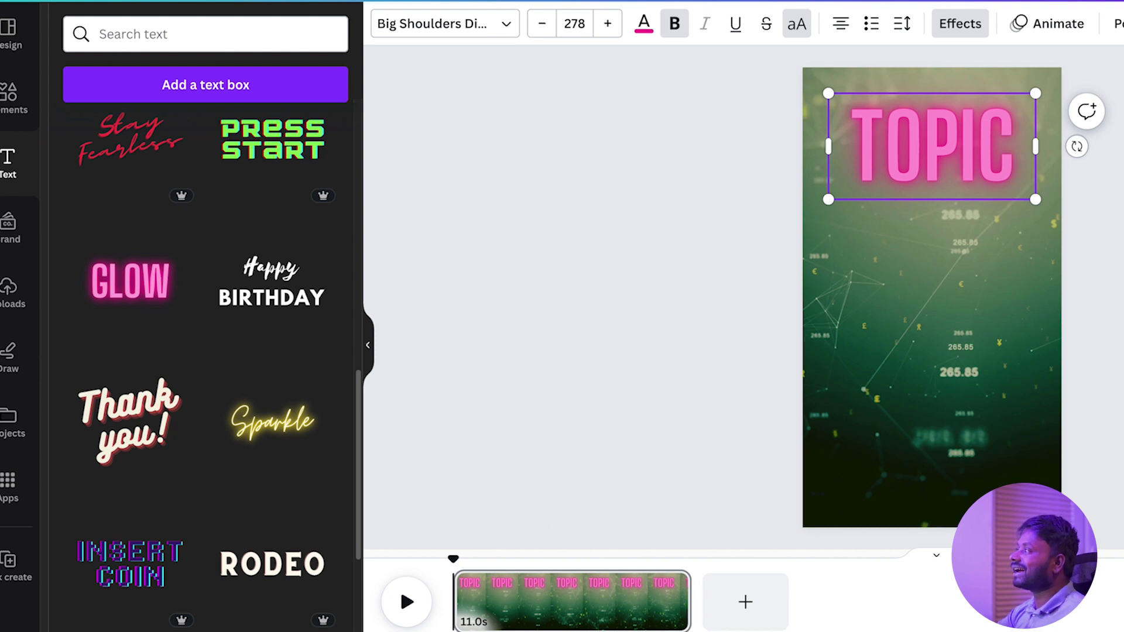
{"action": "left_click", "coordinate": [1117, 256]}
- Set the font size of the "TOPIC" text to 100
{"action": "left_click", "coordinate": [956, 142]}
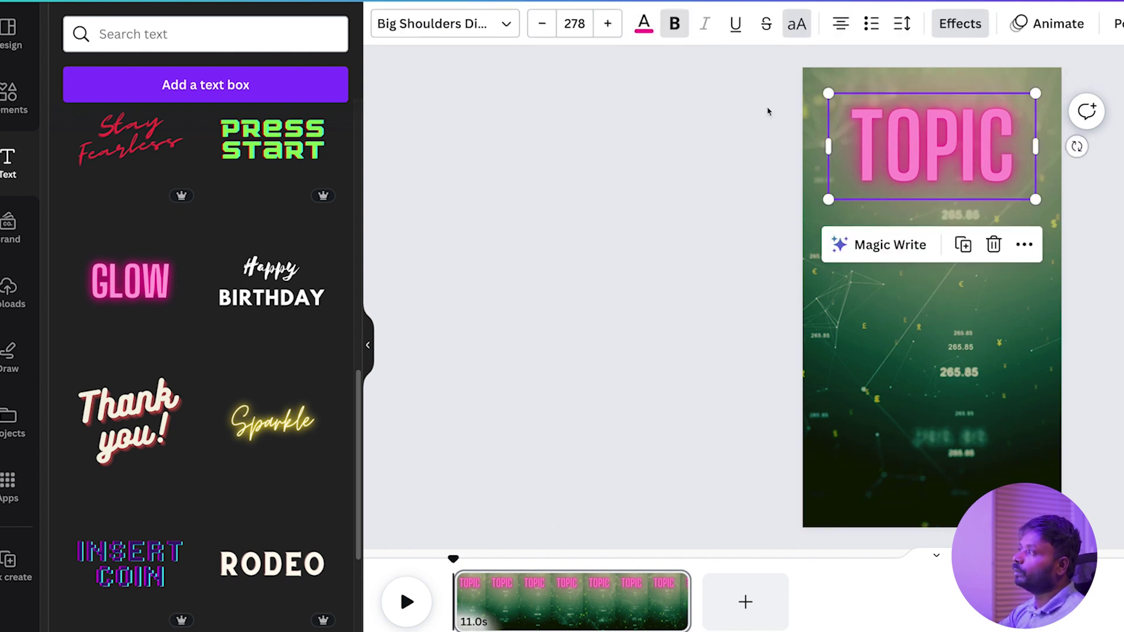
{"action": "left_click", "coordinate": [588, 26]}
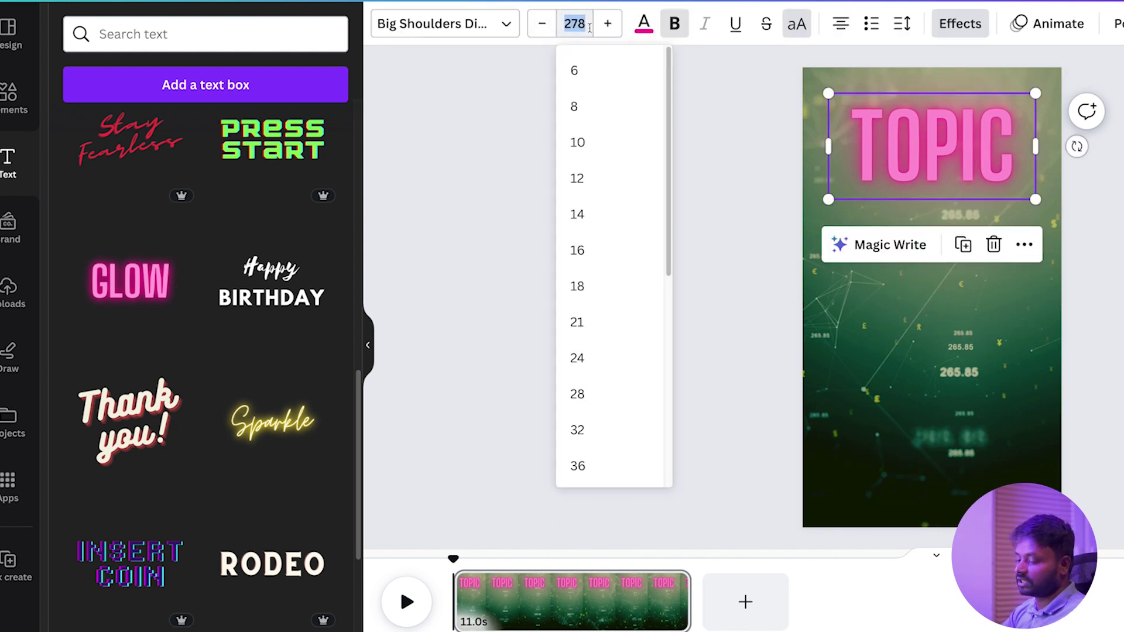
{"action": "type", "text": "100"}
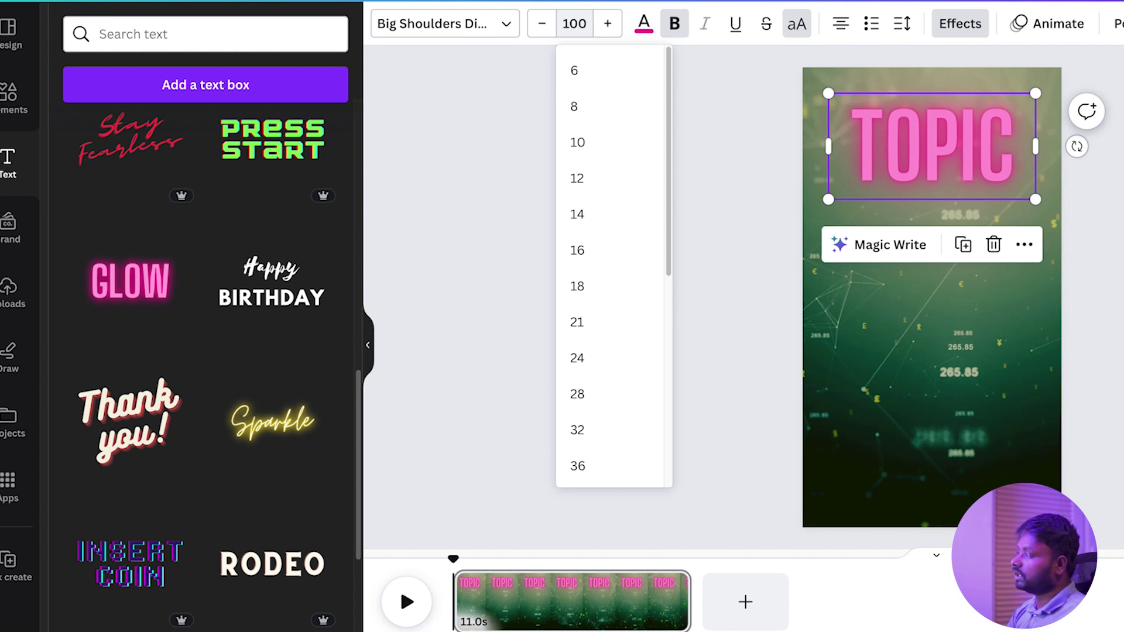
{"action": "key", "text": "Return"}
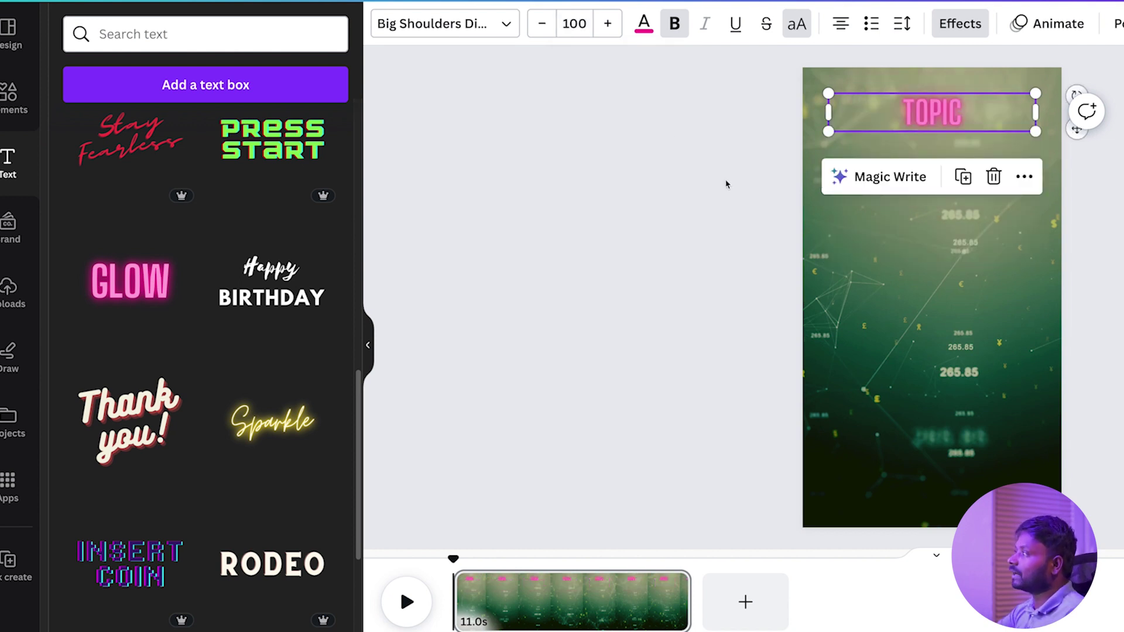
{"action": "left_click", "coordinate": [1040, 189]}
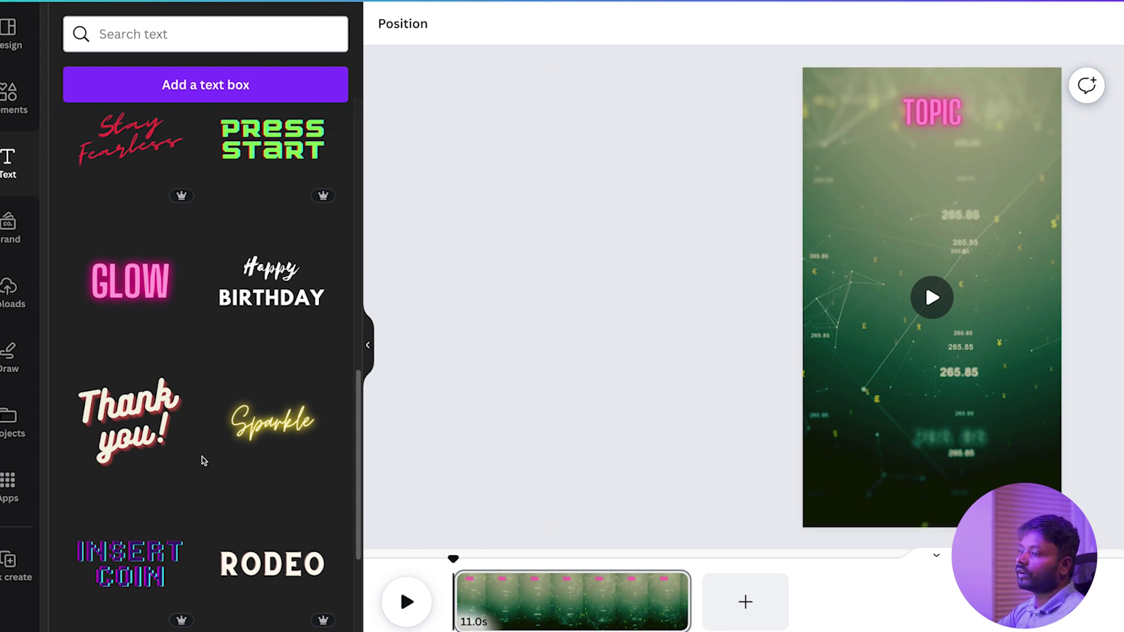
- Add the purple "PLAY" font combination and place it just below the "TOPIC" text
{"action": "scroll", "coordinate": [200, 460], "scroll_direction": "down", "scroll_amount": 6}
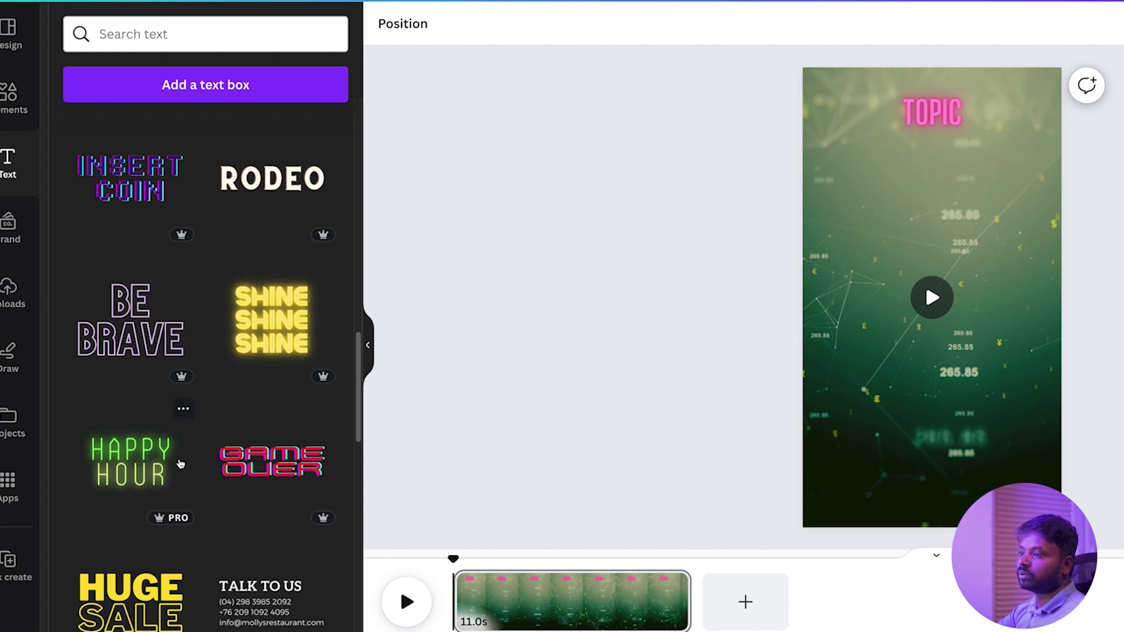
{"action": "scroll", "coordinate": [181, 466], "scroll_direction": "down", "scroll_amount": 4}
{"action": "scroll", "coordinate": [183, 468], "scroll_direction": "down", "scroll_amount": 5}
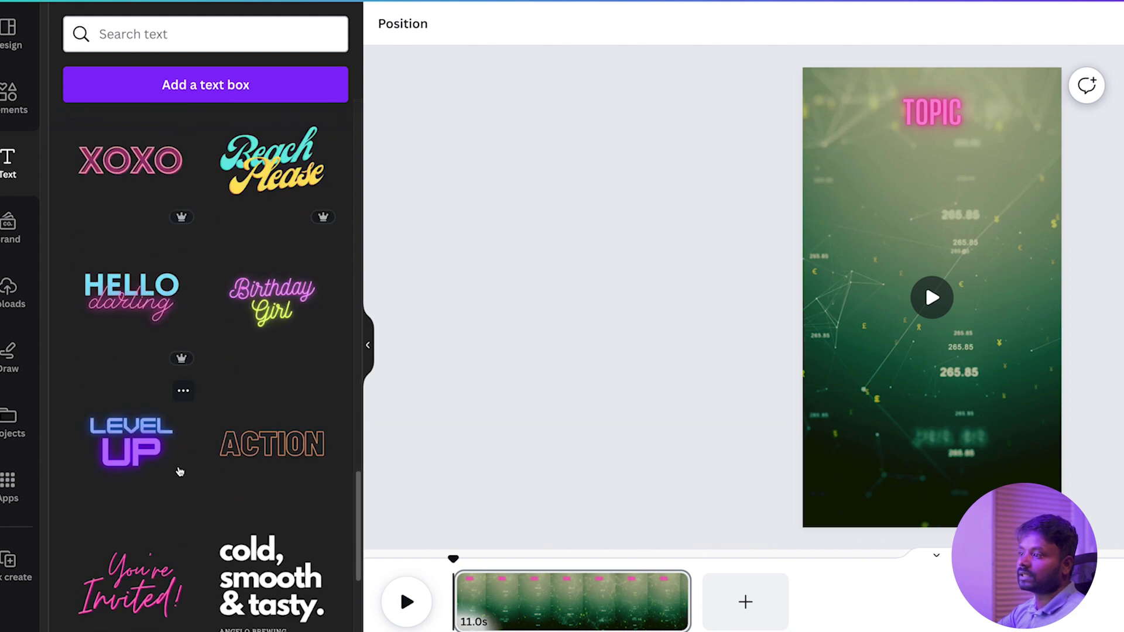
{"action": "scroll", "coordinate": [170, 504], "scroll_direction": "down", "scroll_amount": 5}
{"action": "left_click", "coordinate": [269, 413]}
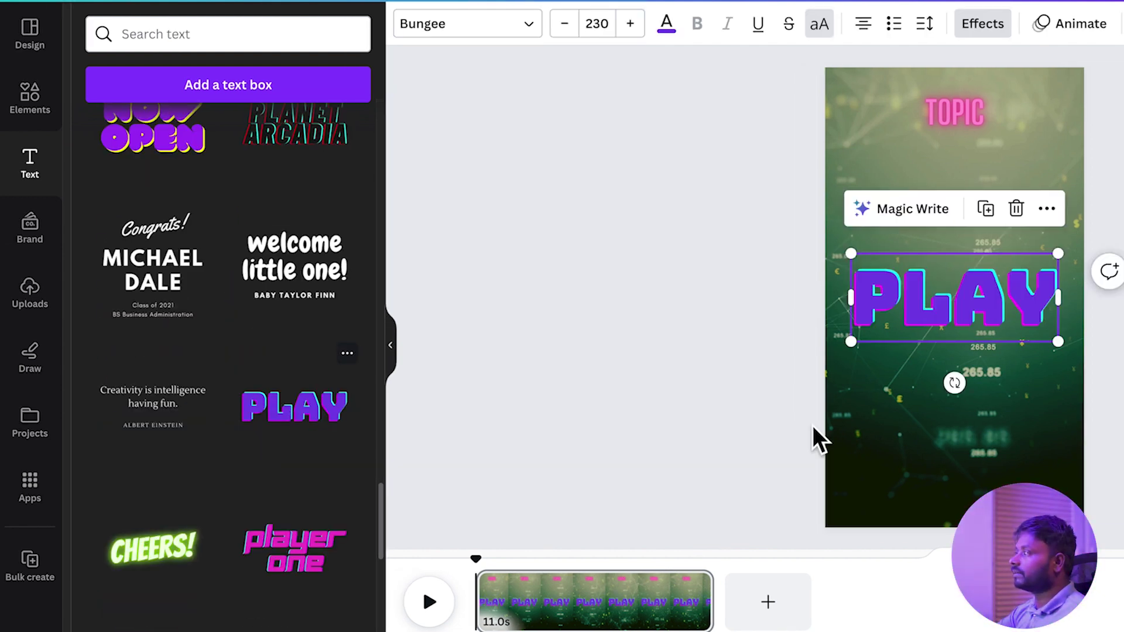
{"action": "left_click_drag", "start_coordinate": [1008, 306], "coordinate": [1001, 225]}
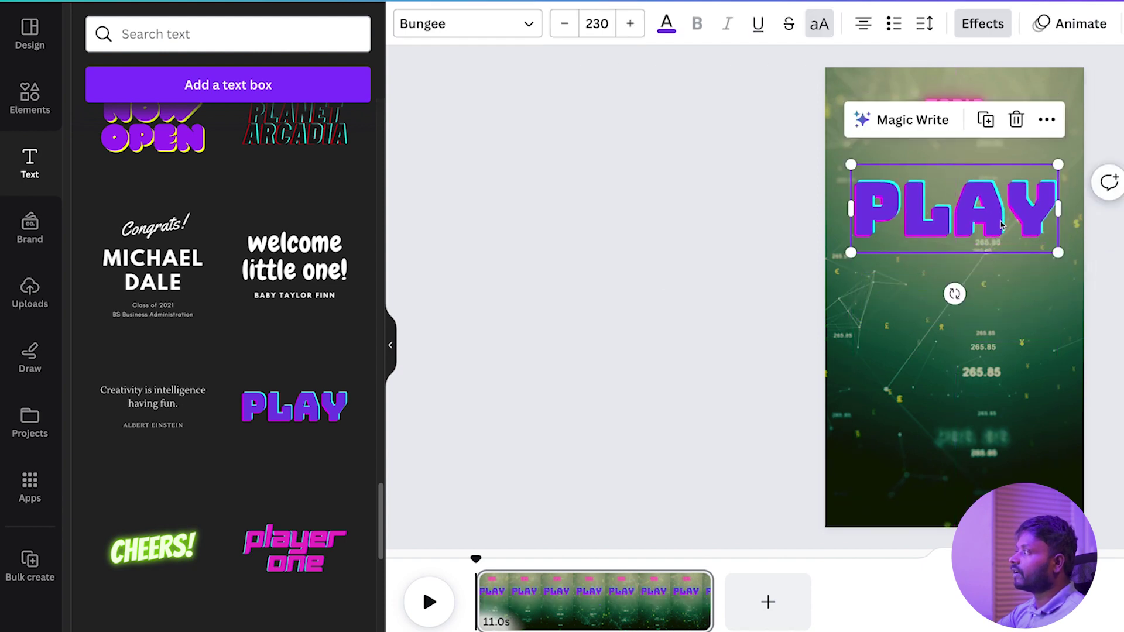
- Set the font size of the "PLAY" text to 100
{"action": "left_click", "coordinate": [599, 24]}
{"action": "type", "text": "100"}
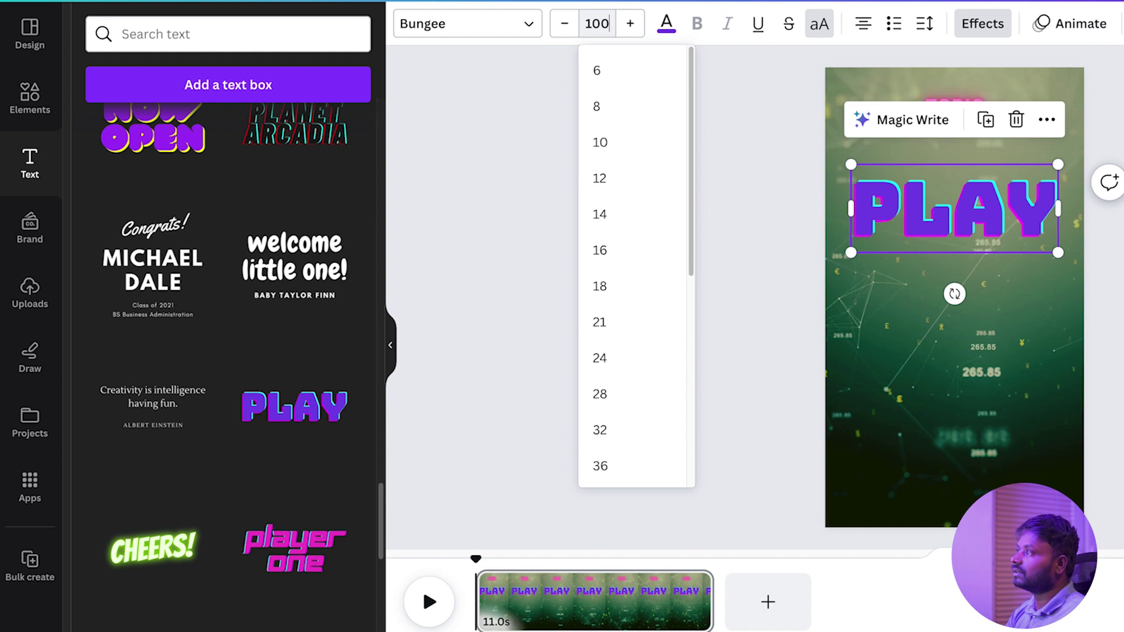
{"action": "key", "text": "Return"}
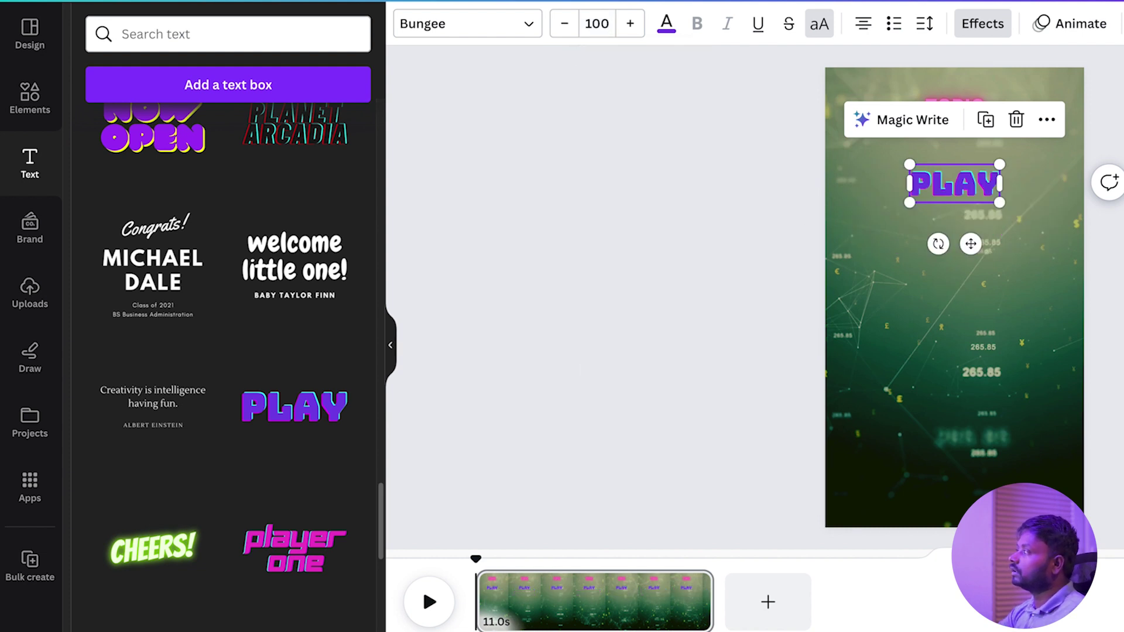
{"action": "left_click", "coordinate": [1025, 232]}
- Left-align the "PLAY" text in a widened box below "TOPIC" and replace its wording with "PART 1"
{"action": "left_click_drag", "start_coordinate": [953, 192], "coordinate": [1059, 213]}
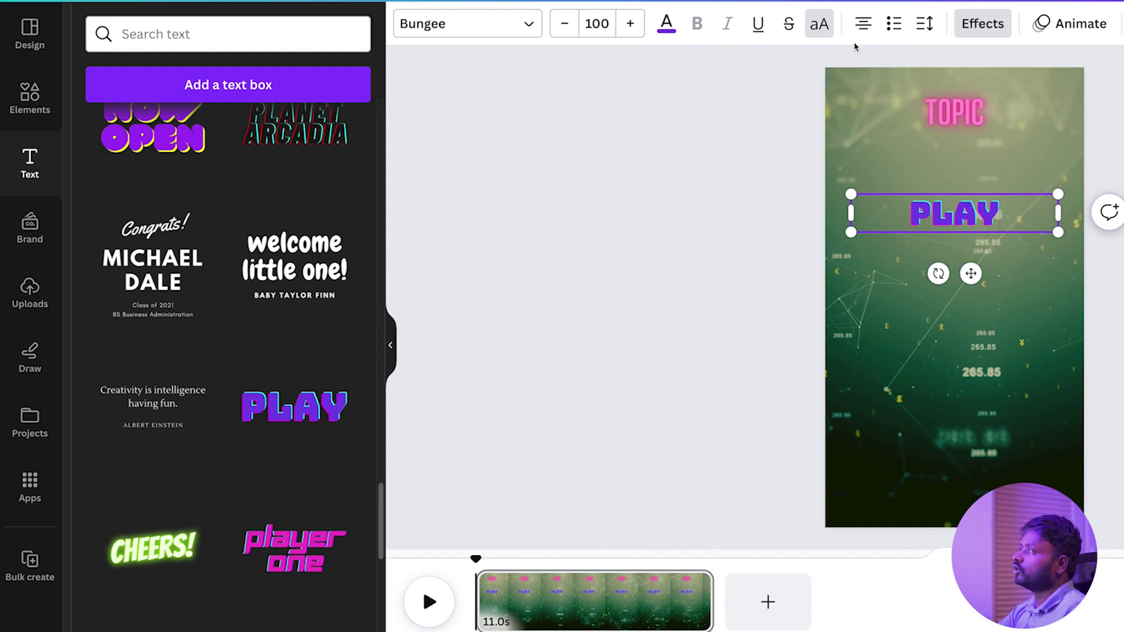
{"action": "left_click", "coordinate": [861, 26]}
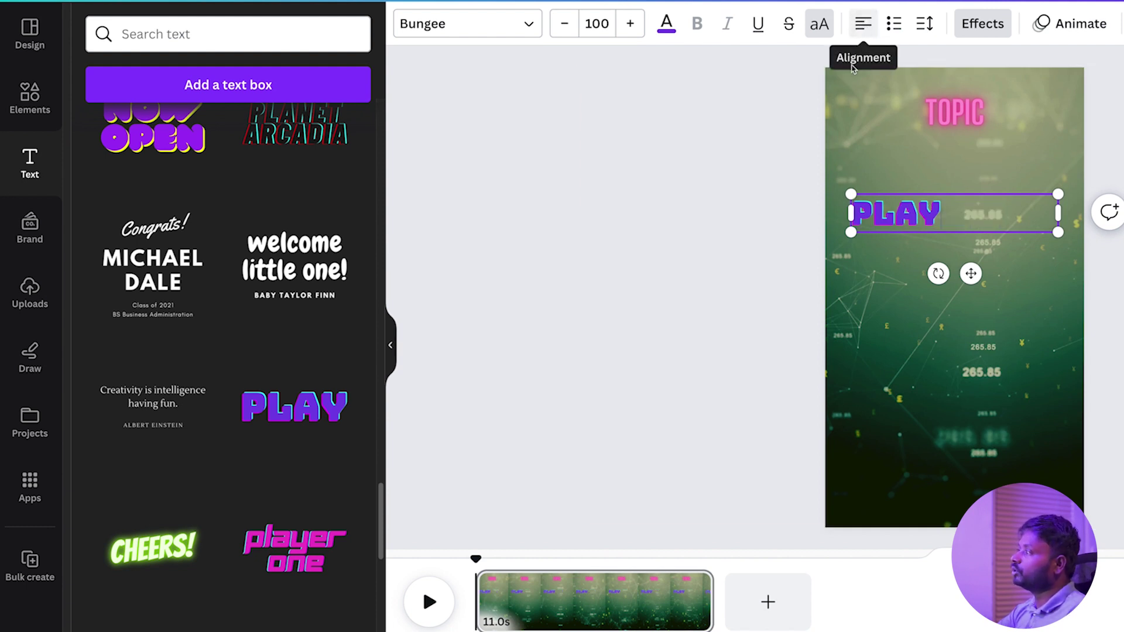
{"action": "double_click", "coordinate": [922, 211]}
{"action": "type", "text": "PART 1"}
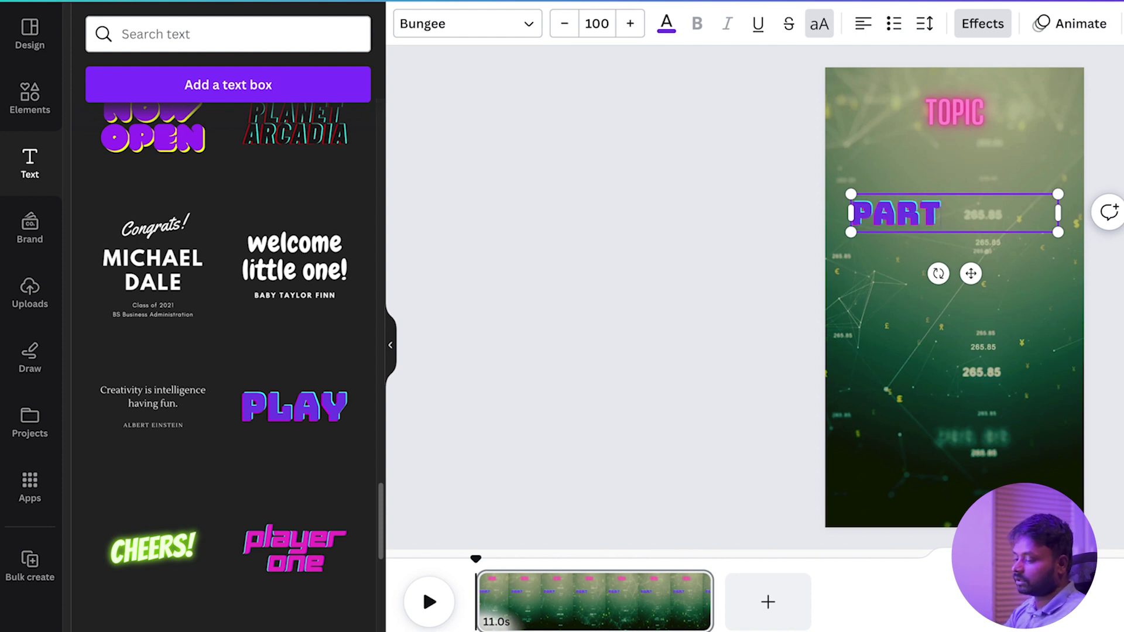
{"action": "left_click", "coordinate": [975, 241]}
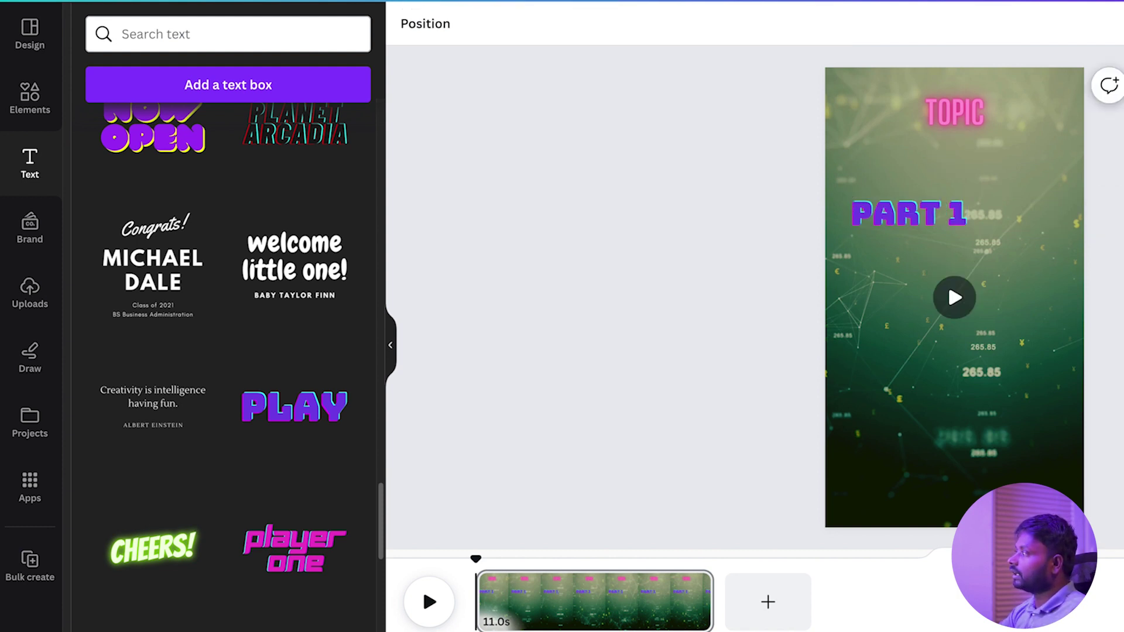
- Duplicate the "PART 1" text four times and stack the copies in an evenly spaced, left-aligned column beneath it
{"action": "left_click", "coordinate": [967, 223]}
{"action": "left_click_drag", "start_coordinate": [933, 229], "coordinate": [924, 262]}
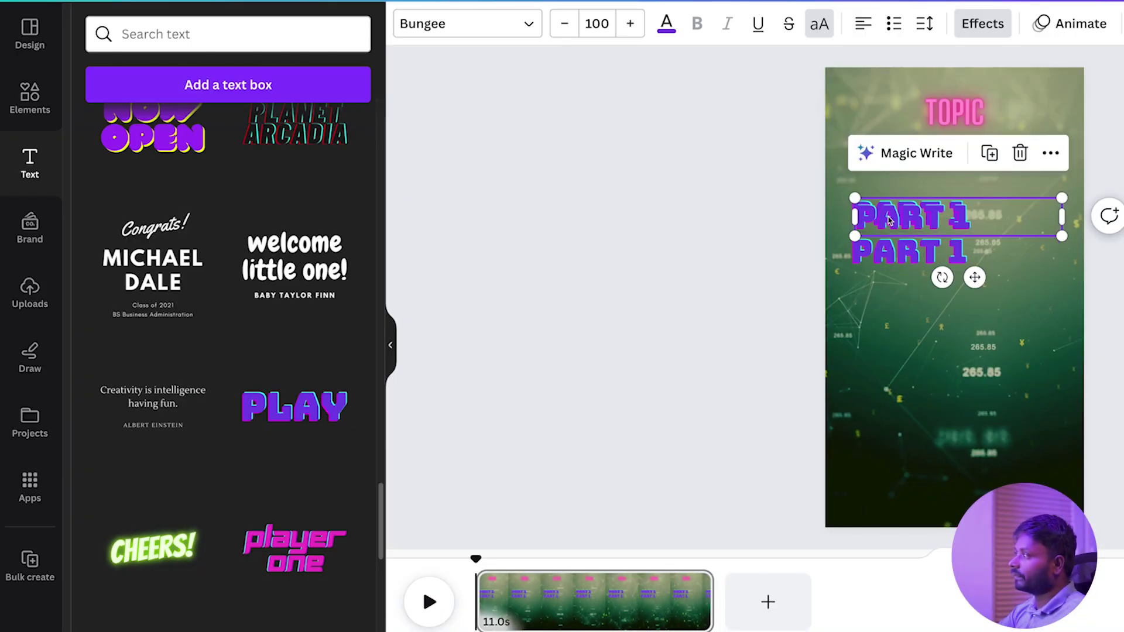
{"action": "left_click_drag", "start_coordinate": [1088, 226], "coordinate": [1075, 291]}
{"action": "left_click_drag", "start_coordinate": [881, 290], "coordinate": [881, 333]}
{"action": "key", "text": "ctrl+d"}
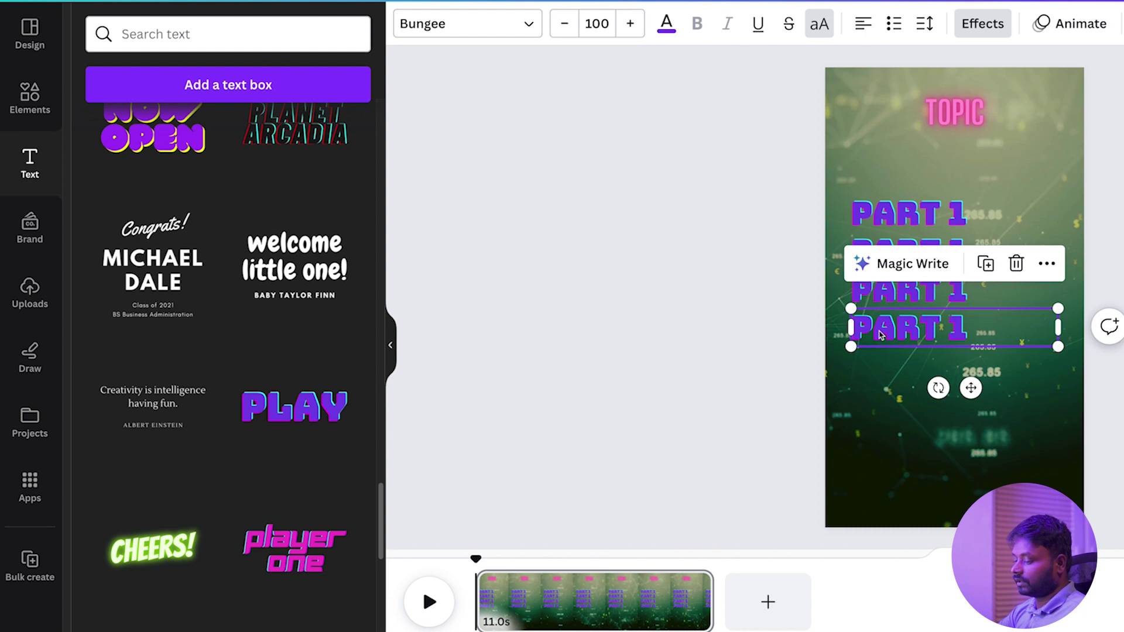
{"action": "key", "text": "ctrl+d"}
{"action": "left_click_drag", "start_coordinate": [887, 222], "coordinate": [886, 372]}
- Change the second and third lines of the column to "PART 2" and "PART 3"
{"action": "left_click", "coordinate": [966, 240]}
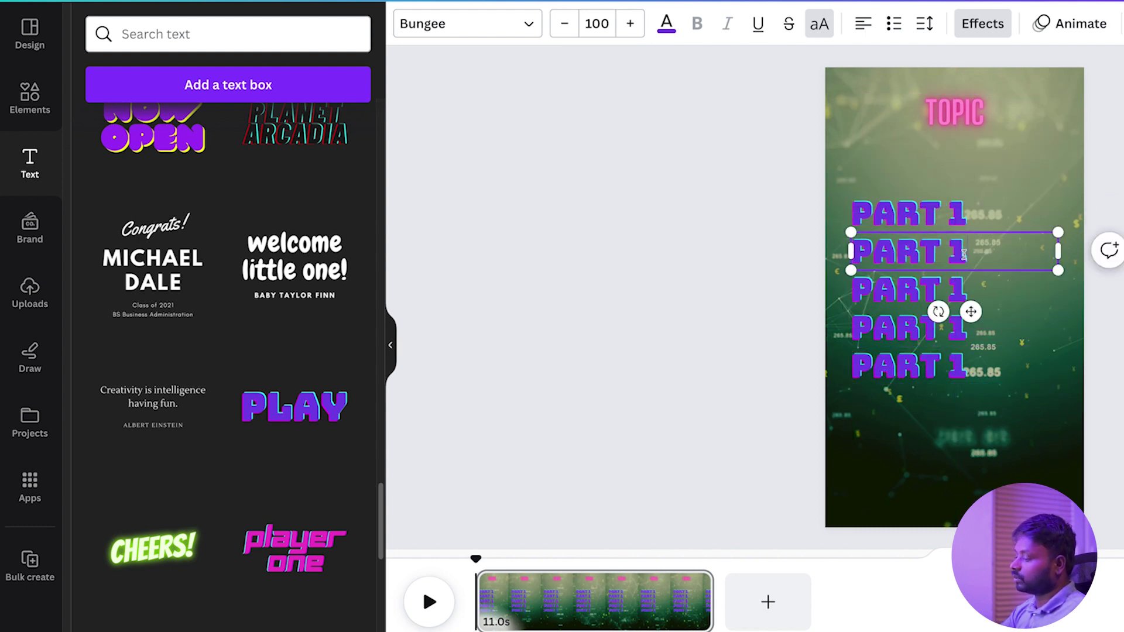
{"action": "type", "text": "2"}
{"action": "left_click", "coordinate": [955, 291]}
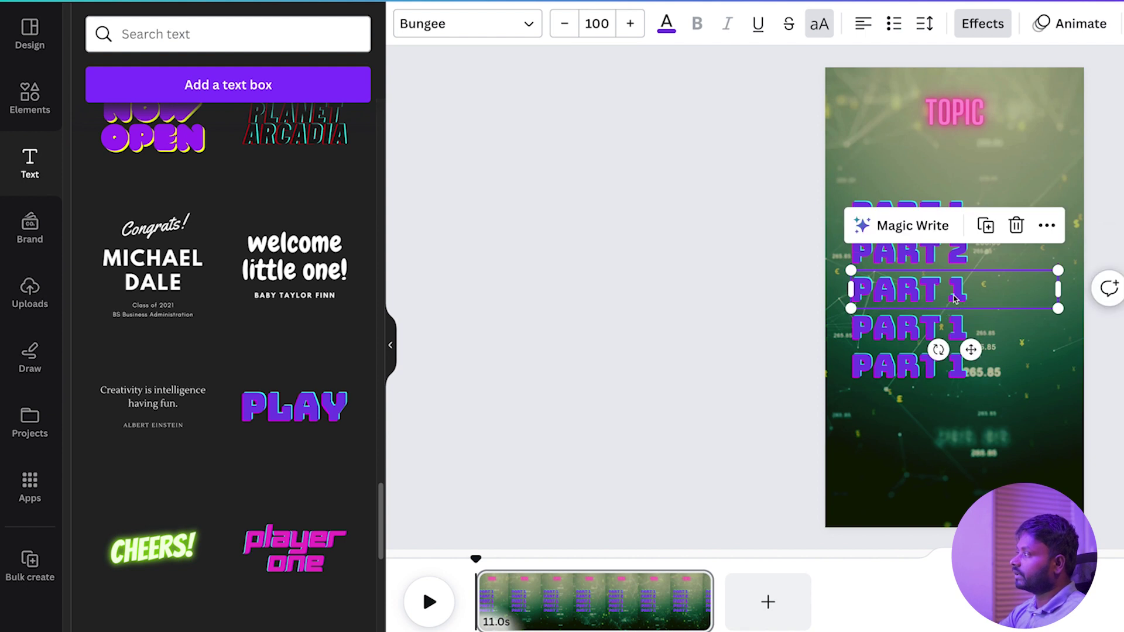
{"action": "left_click", "coordinate": [955, 291]}
{"action": "key", "text": "BackSpace"}
{"action": "type", "text": "3"}
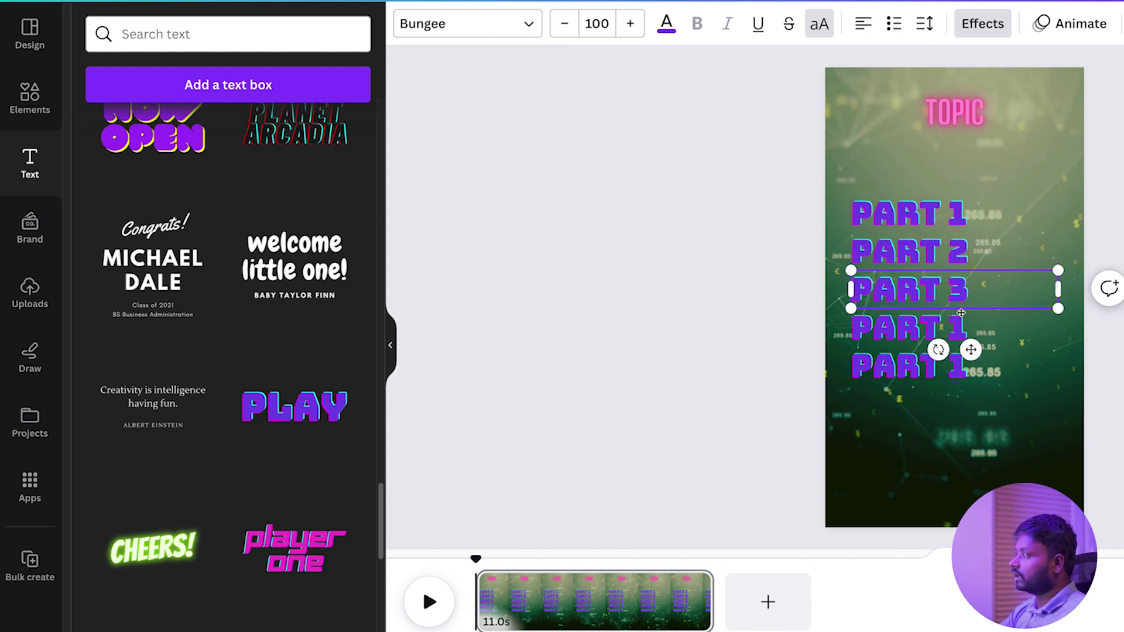
- Change the fourth and fifth lines of the column to "PART 4" and "PART 5"
{"action": "left_click", "coordinate": [965, 326]}
{"action": "left_click", "coordinate": [965, 327]}
{"action": "left_click", "coordinate": [965, 327]}
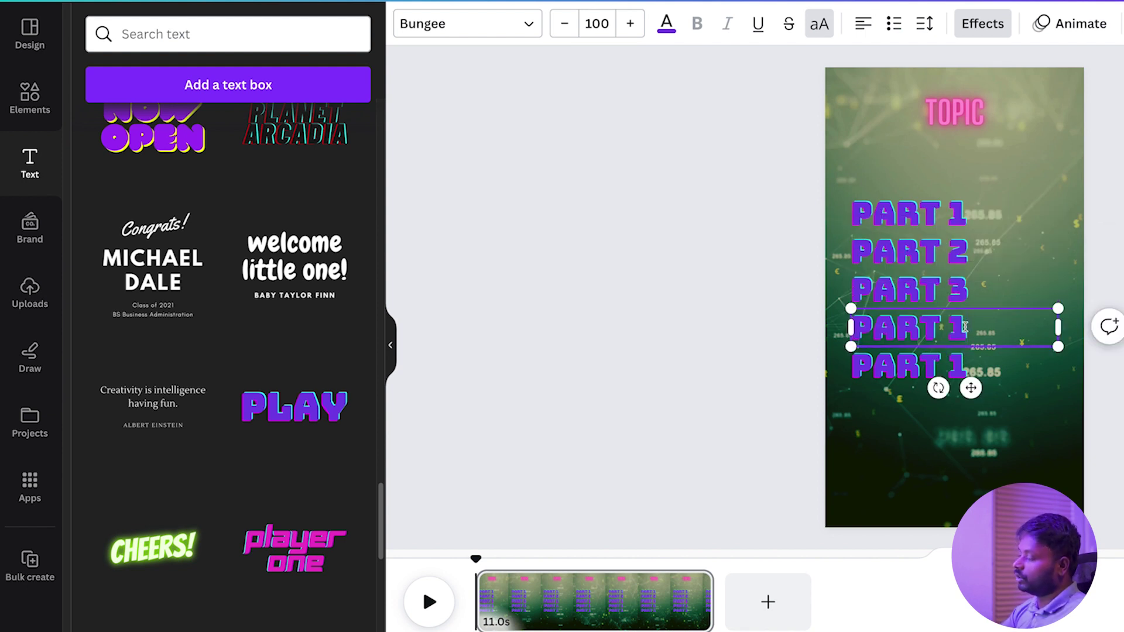
{"action": "key", "text": "BackSpace"}
{"action": "type", "text": "4"}
{"action": "left_click", "coordinate": [967, 367]}
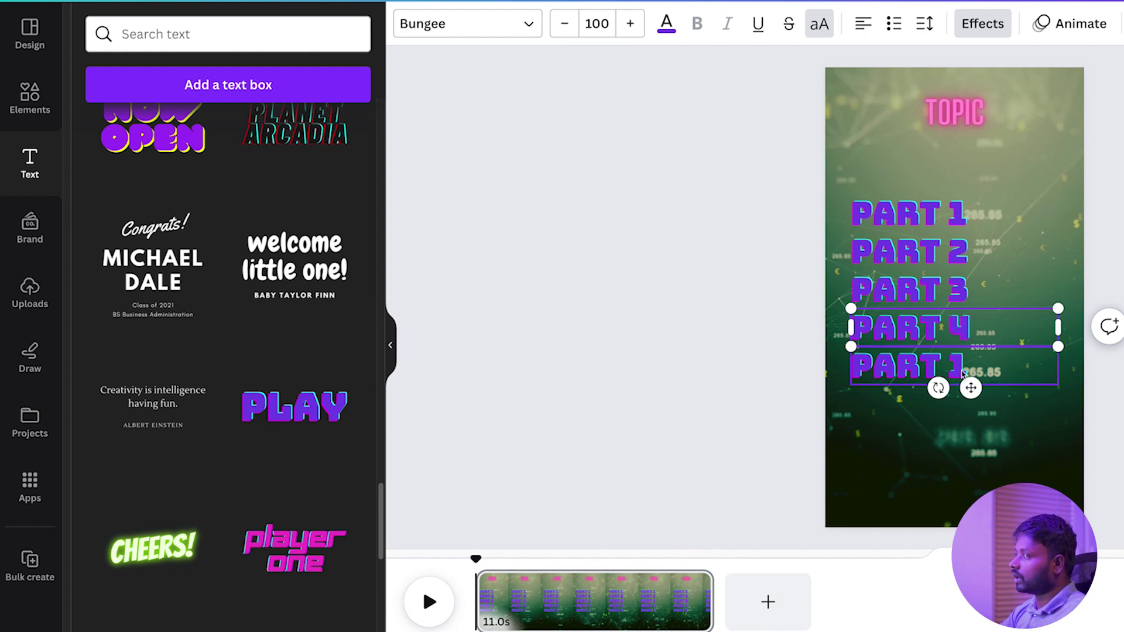
{"action": "double_click", "coordinate": [967, 367]}
{"action": "left_click", "coordinate": [970, 366]}
{"action": "key", "text": "BackSpace"}
{"action": "type", "text": "5"}
{"action": "left_click", "coordinate": [1088, 226]}
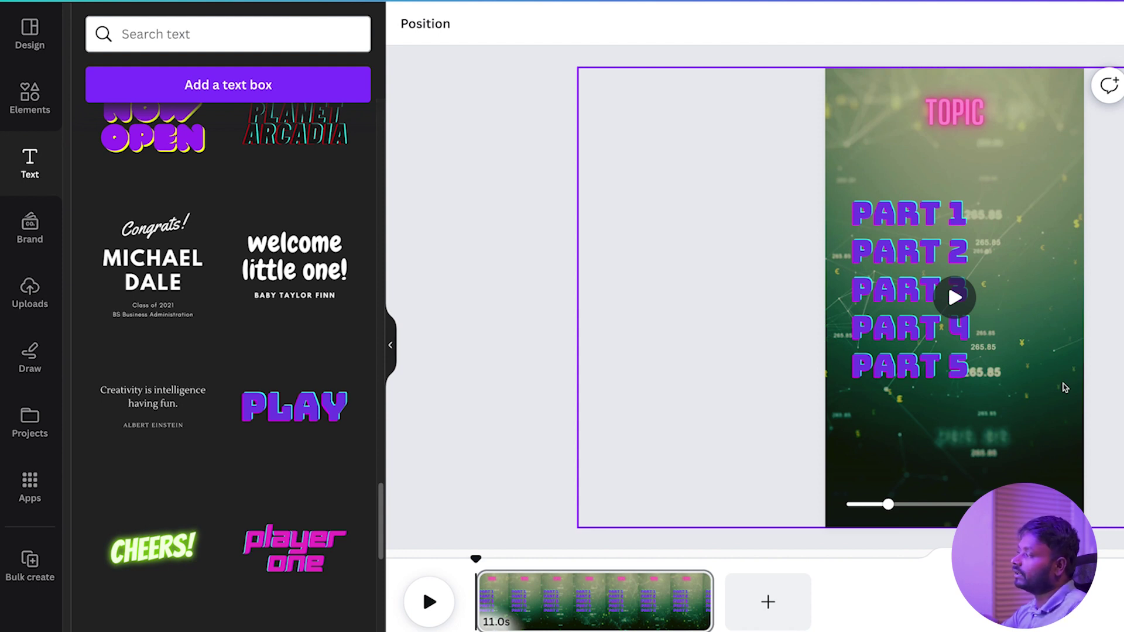
- Apply the Baseline text animation to "PART 1" and the Typewriter animation to "PART 2"
{"action": "left_click", "coordinate": [931, 220]}
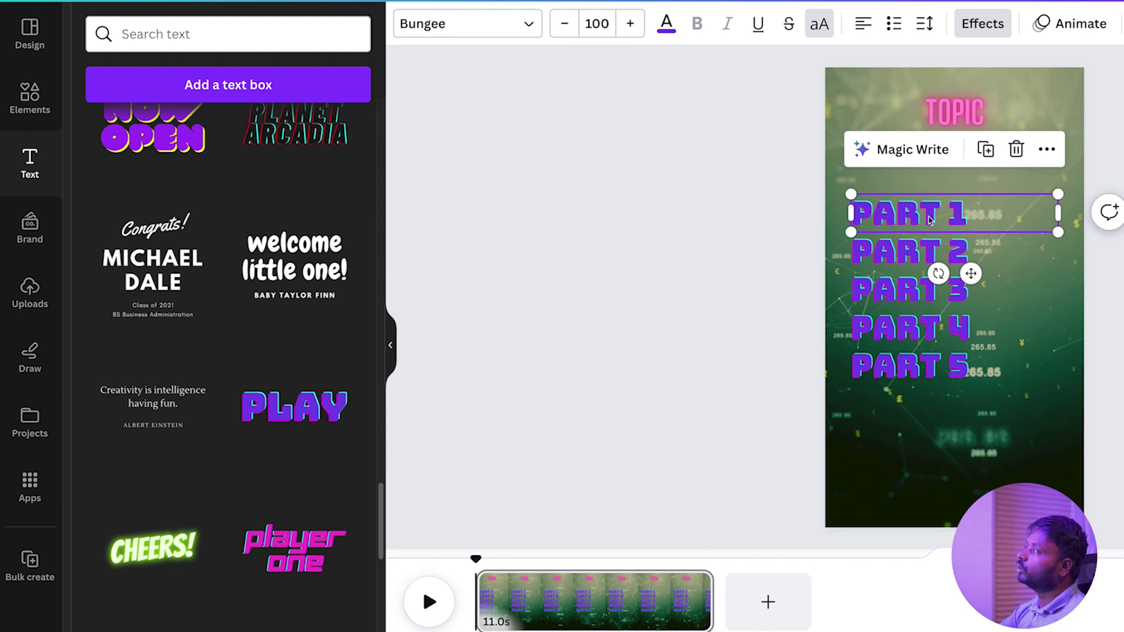
{"action": "left_click", "coordinate": [1071, 26]}
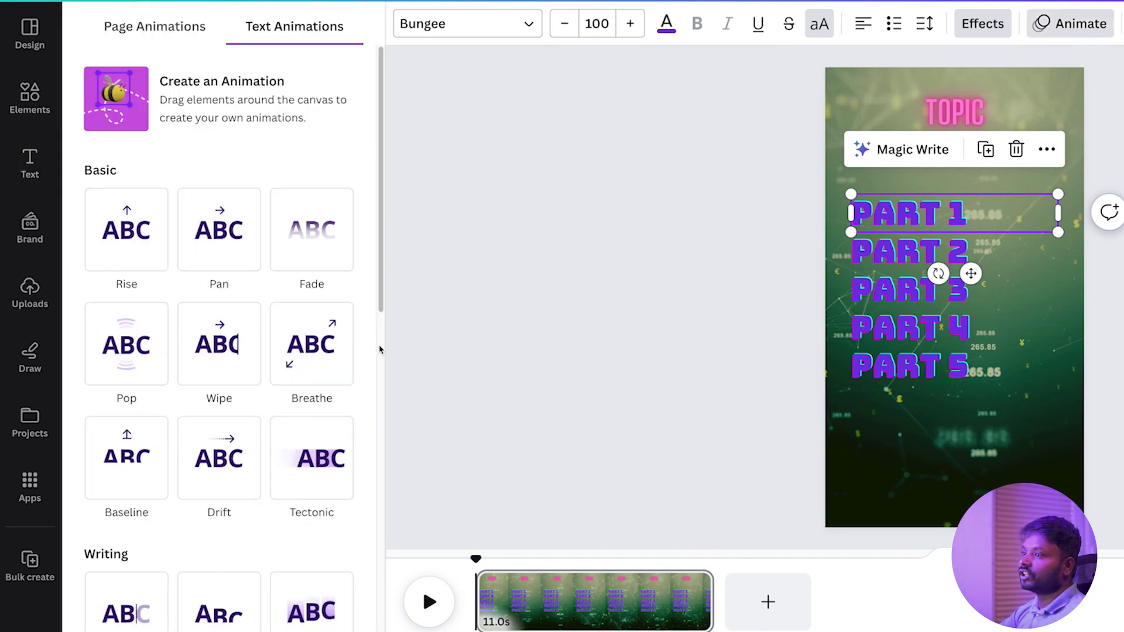
{"action": "left_click", "coordinate": [141, 446]}
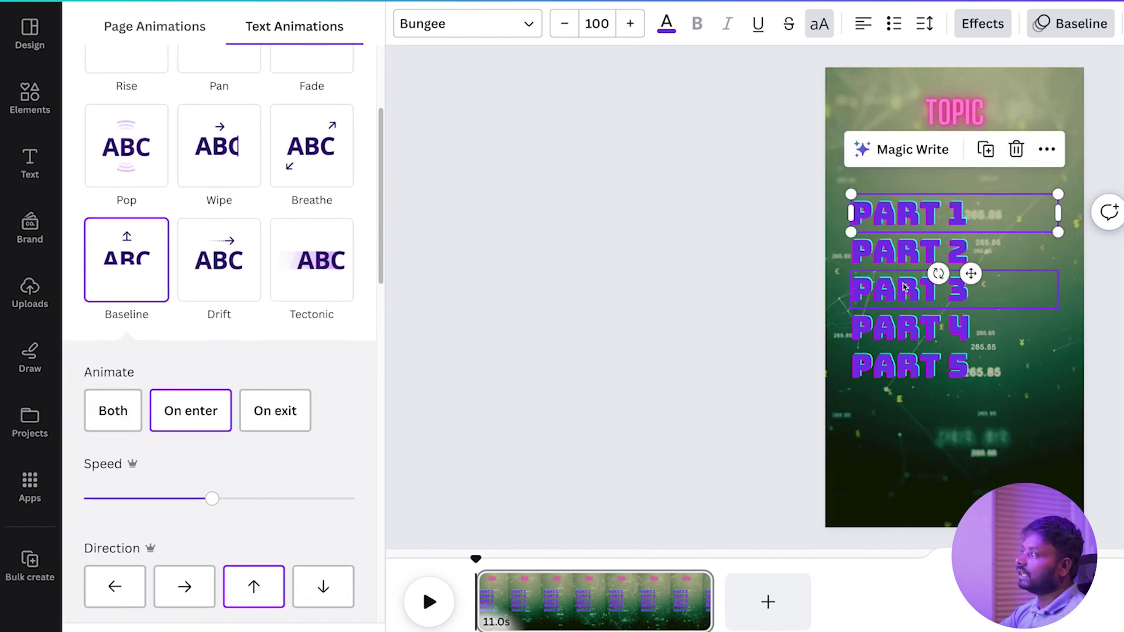
{"action": "left_click", "coordinate": [906, 255]}
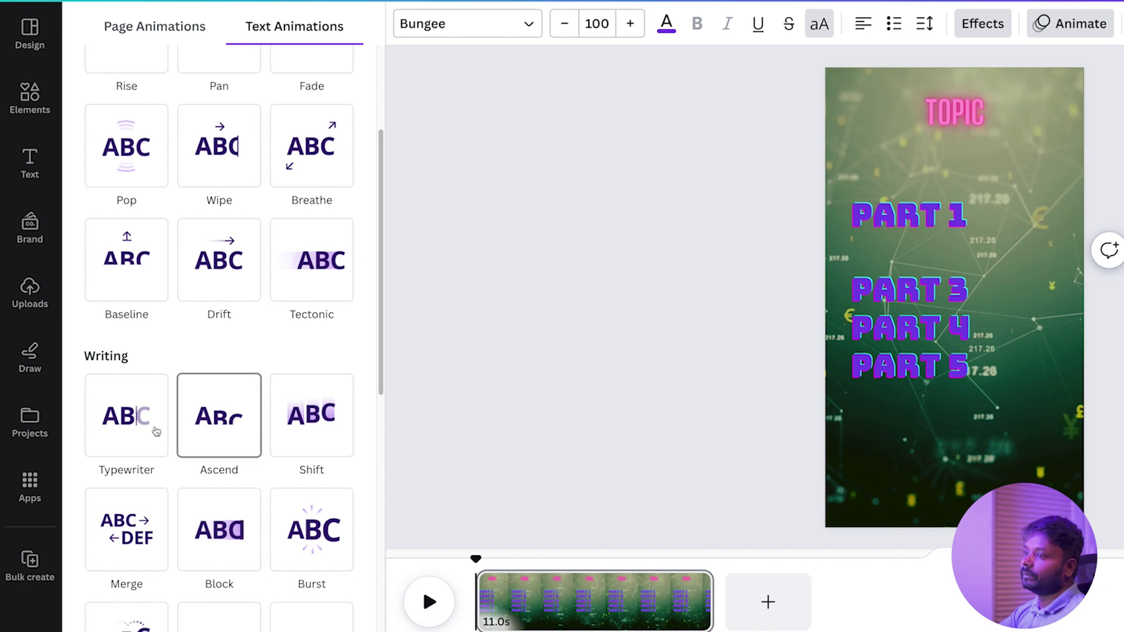
{"action": "left_click", "coordinate": [143, 427]}
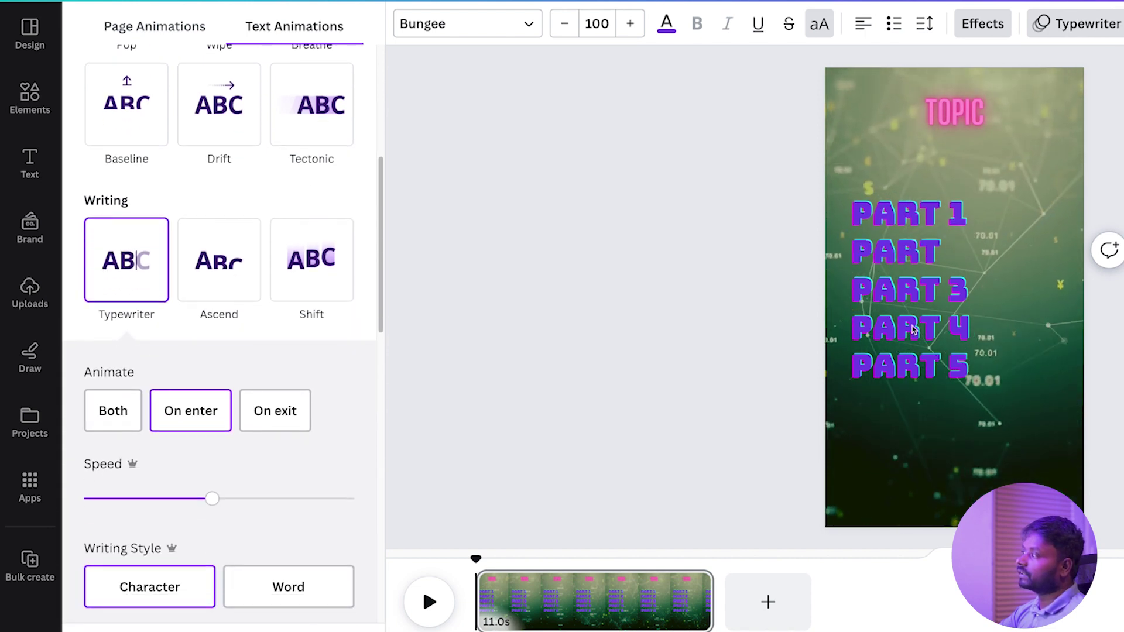
- Apply the Bounce text animation to "PART 3" and the Block animation to "PART 4"
{"action": "left_click", "coordinate": [141, 267]}
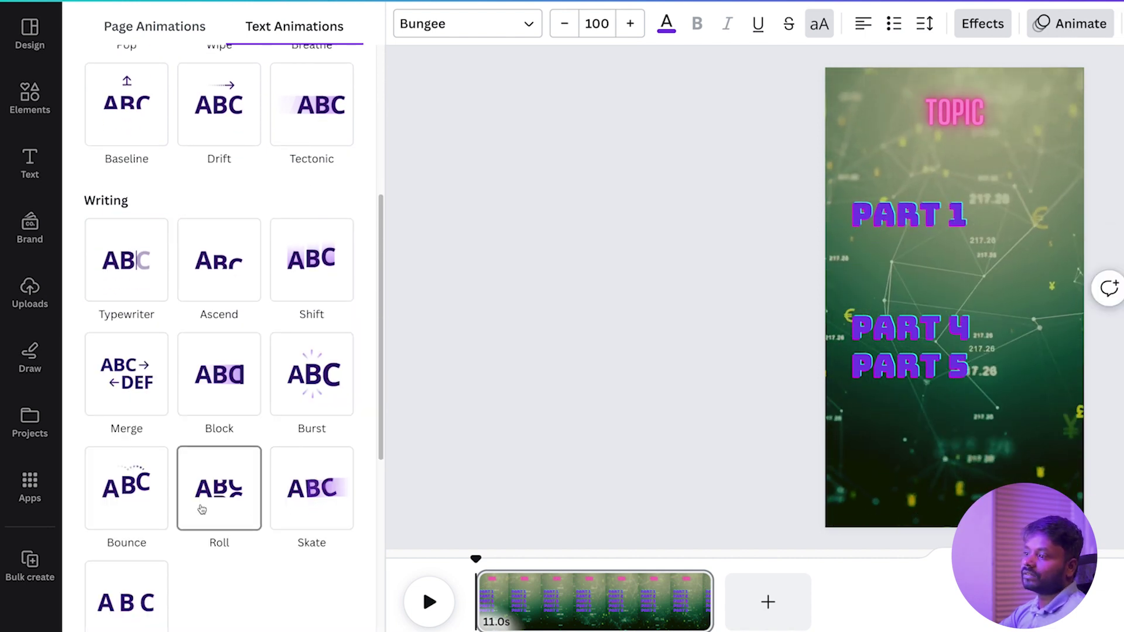
{"action": "left_click", "coordinate": [121, 496]}
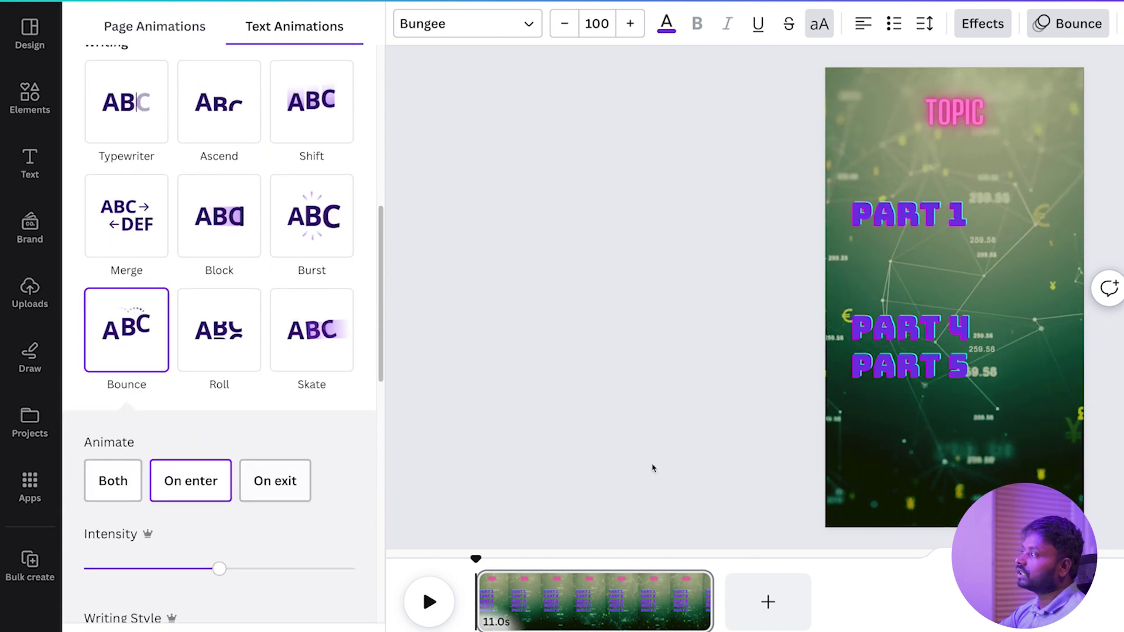
{"action": "left_click", "coordinate": [903, 331]}
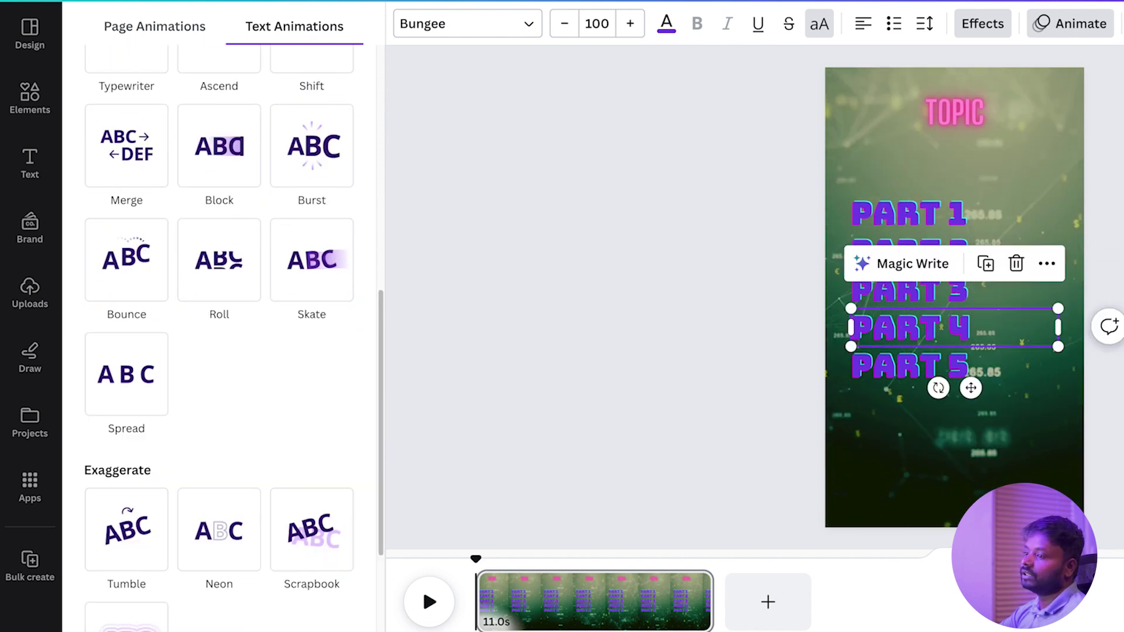
{"action": "left_click", "coordinate": [250, 171]}
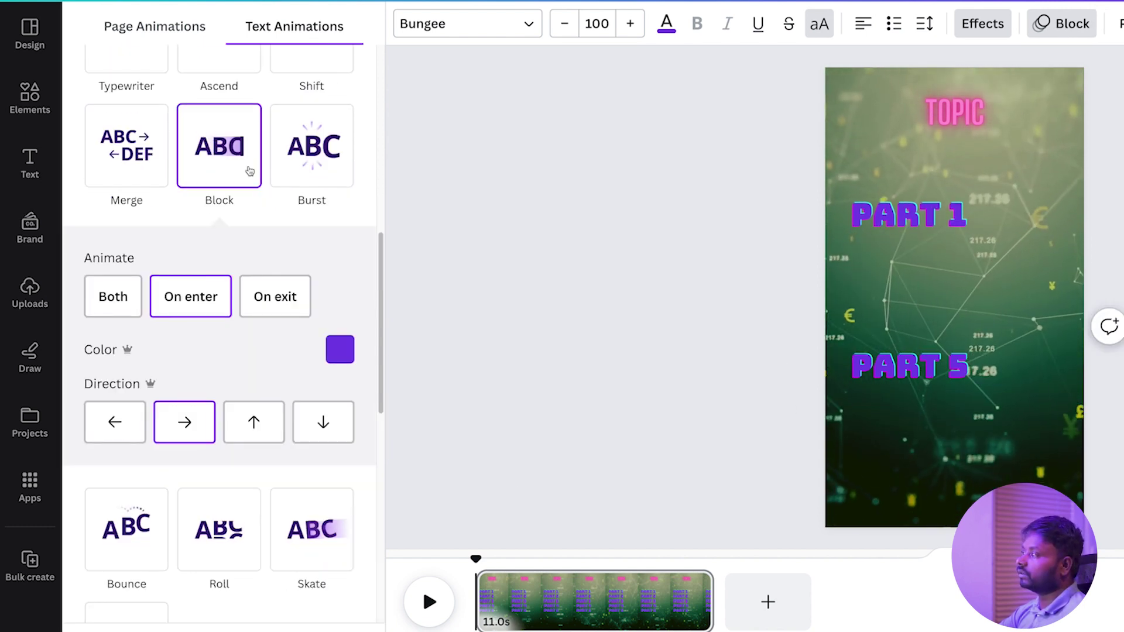
- Apply the Burst text animation to "PART 5" and close the animation options
{"action": "left_click", "coordinate": [908, 366]}
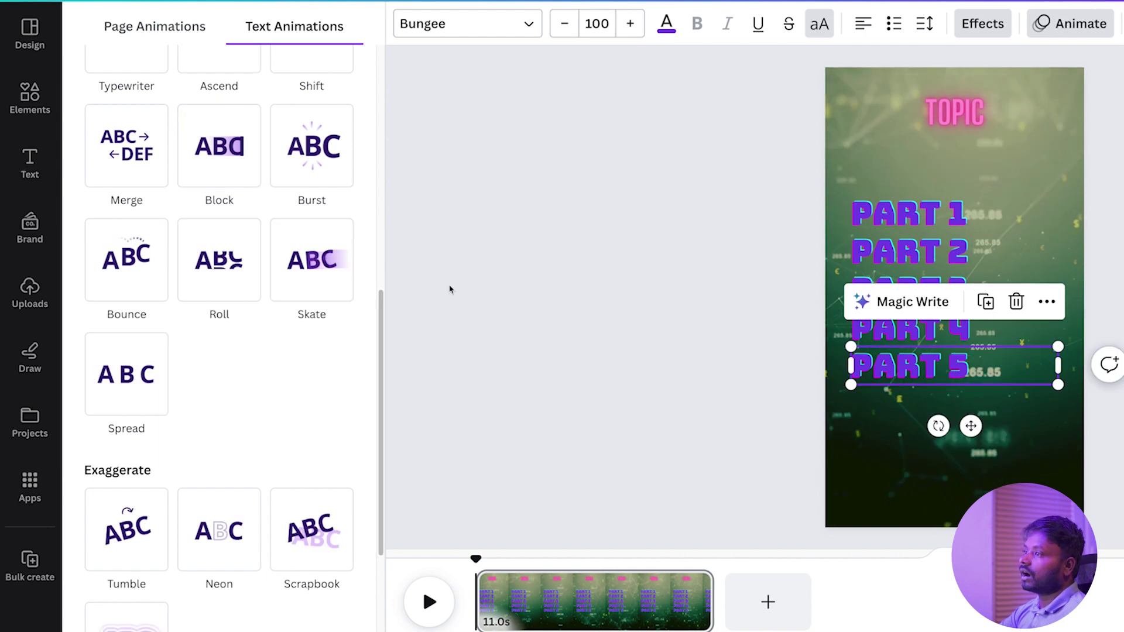
{"action": "left_click", "coordinate": [311, 180]}
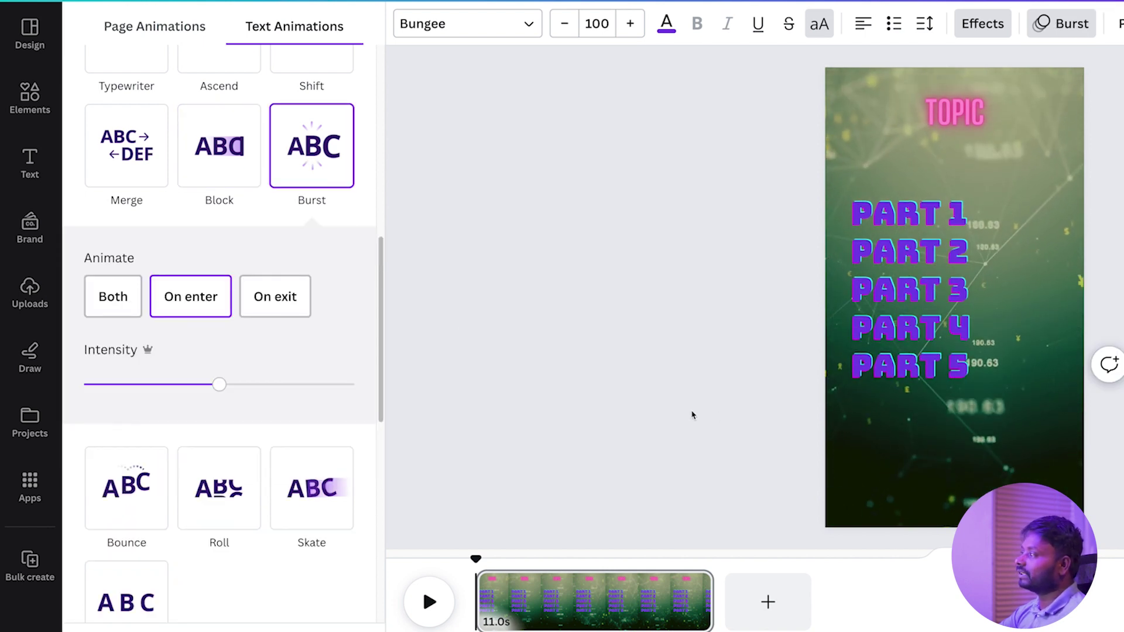
{"action": "key", "text": "Escape"}
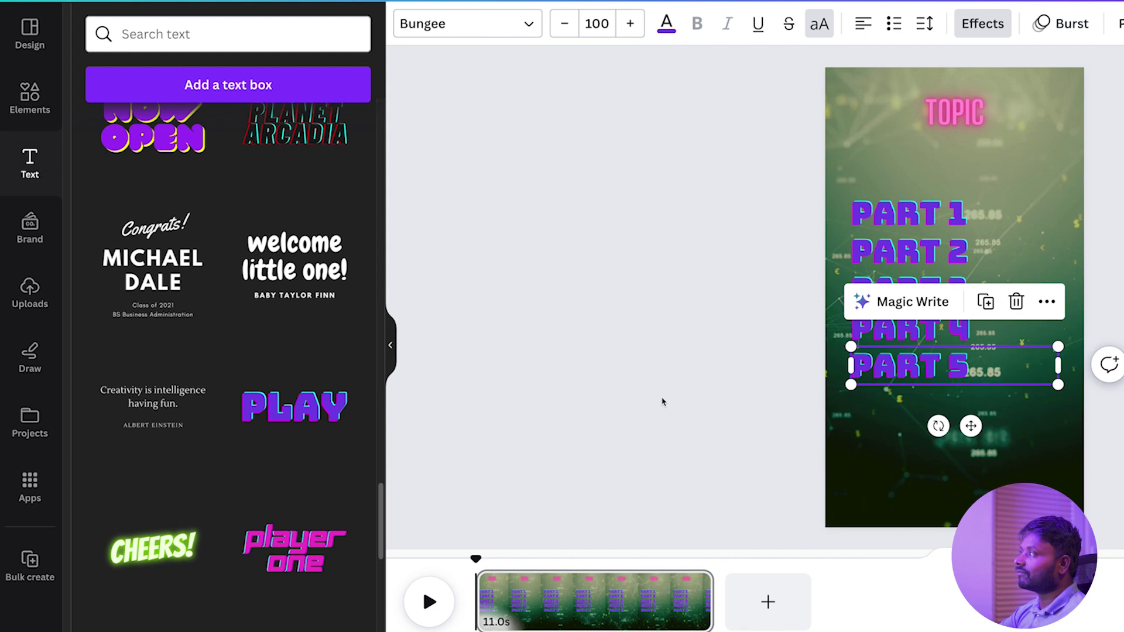
- Deselect the text and start a bulk creation using manually entered data
{"action": "key", "text": "Escape"}
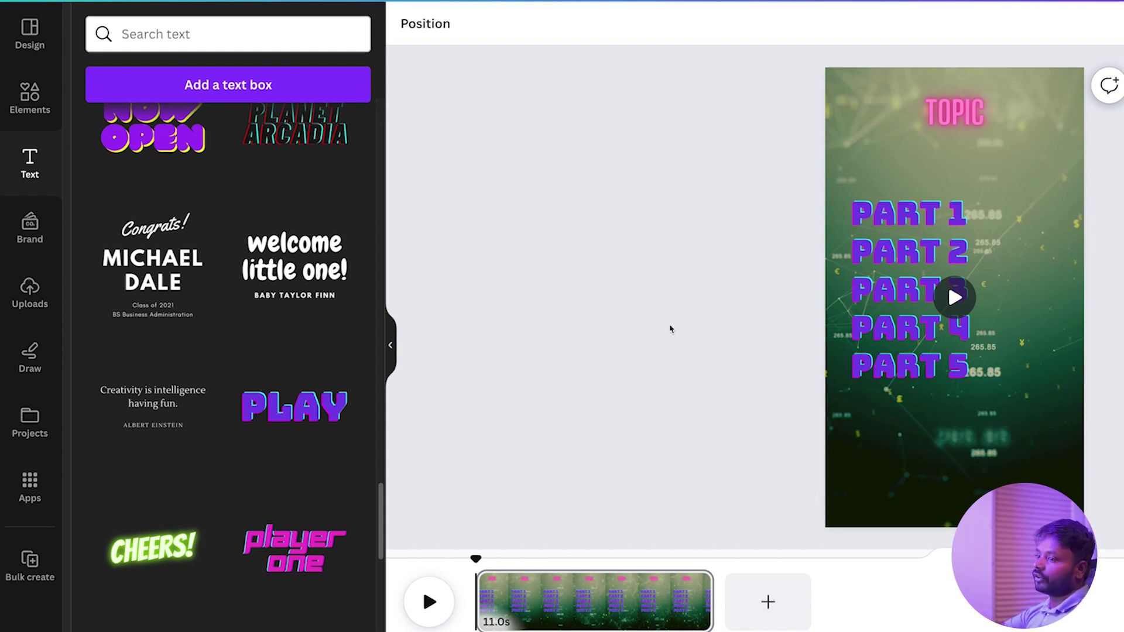
{"action": "left_click", "coordinate": [29, 564]}
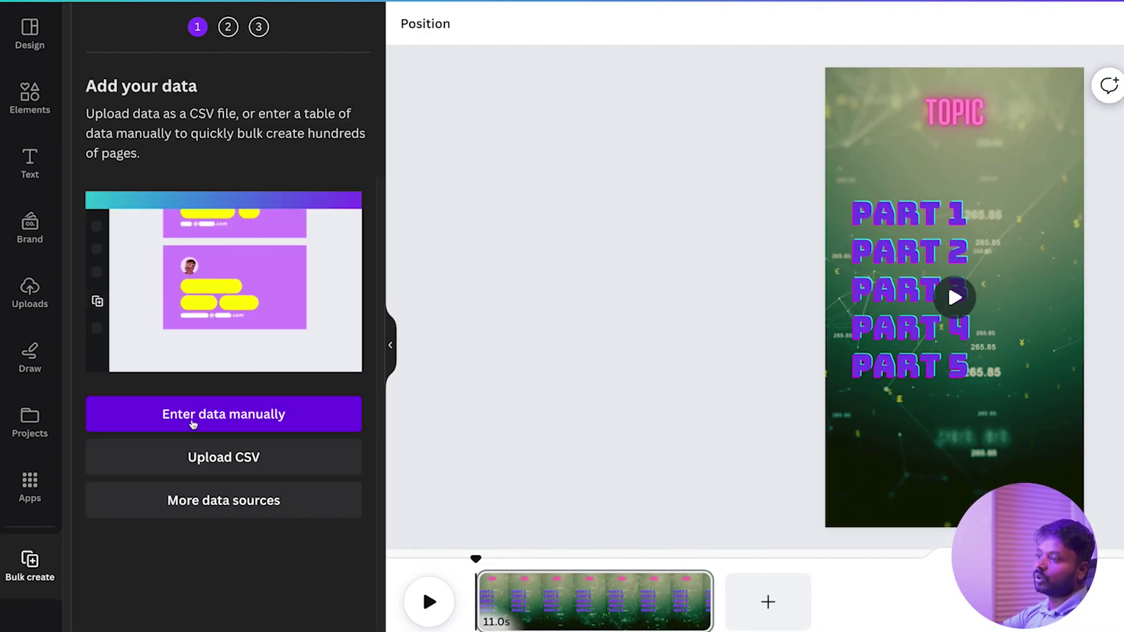
{"action": "left_click", "coordinate": [212, 422]}
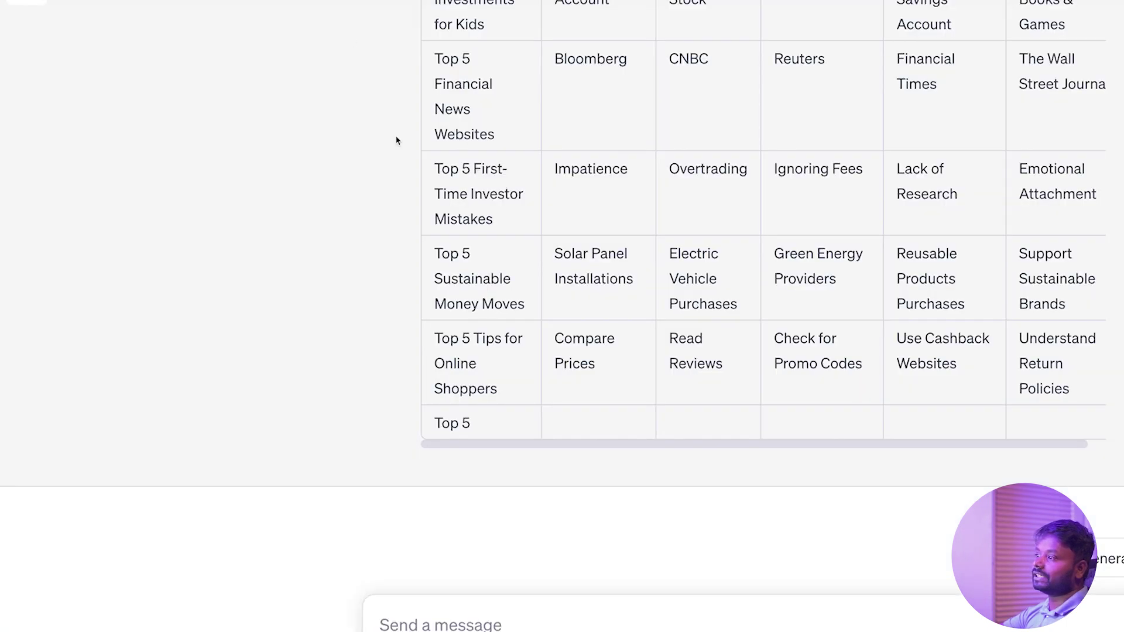
- Switch to ChatGPT and copy the second topics table from its header row through "Top 5 Tips for Online Shoppers", leaving out the incomplete last row
{"action": "scroll", "coordinate": [474, 164], "scroll_direction": "up", "scroll_amount": 20}
{"action": "scroll", "coordinate": [474, 164], "scroll_direction": "up", "scroll_amount": 20}
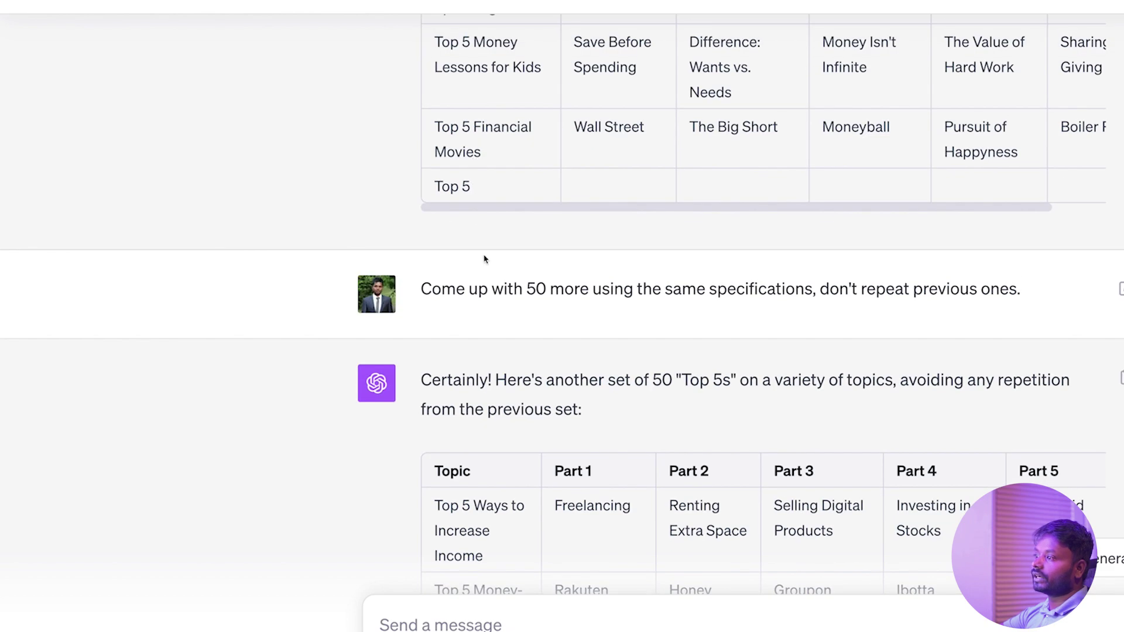
{"action": "scroll", "coordinate": [484, 259], "scroll_direction": "down", "scroll_amount": 3}
{"action": "left_click_drag", "start_coordinate": [436, 273], "coordinate": [1070, 387]}
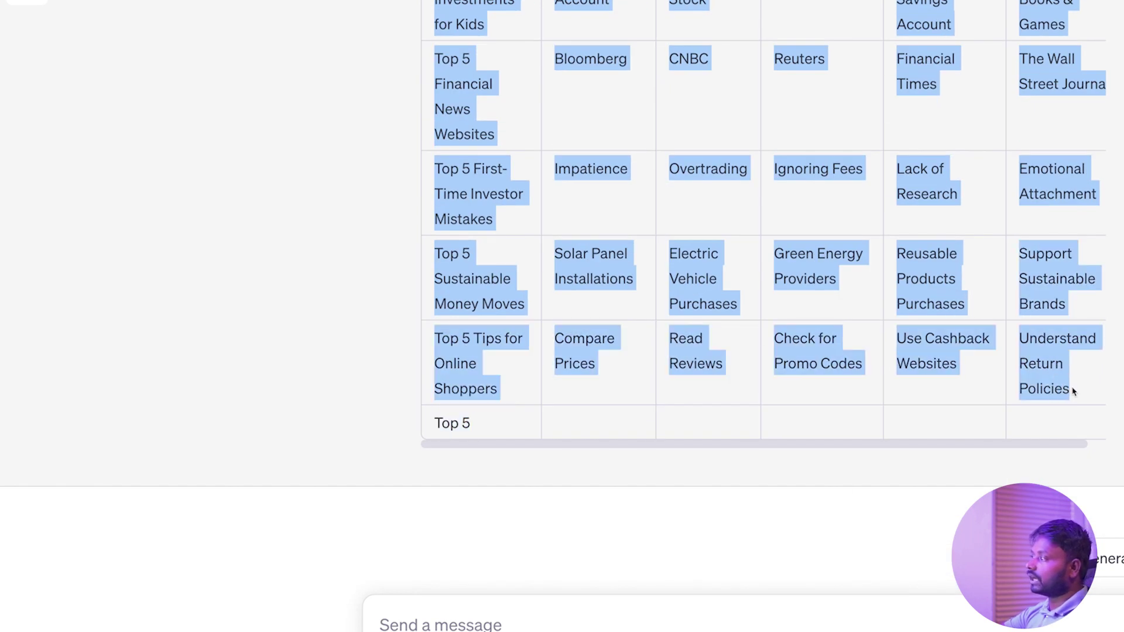
{"action": "right_click", "coordinate": [1051, 365]}
{"action": "left_click", "coordinate": [1057, 388]}
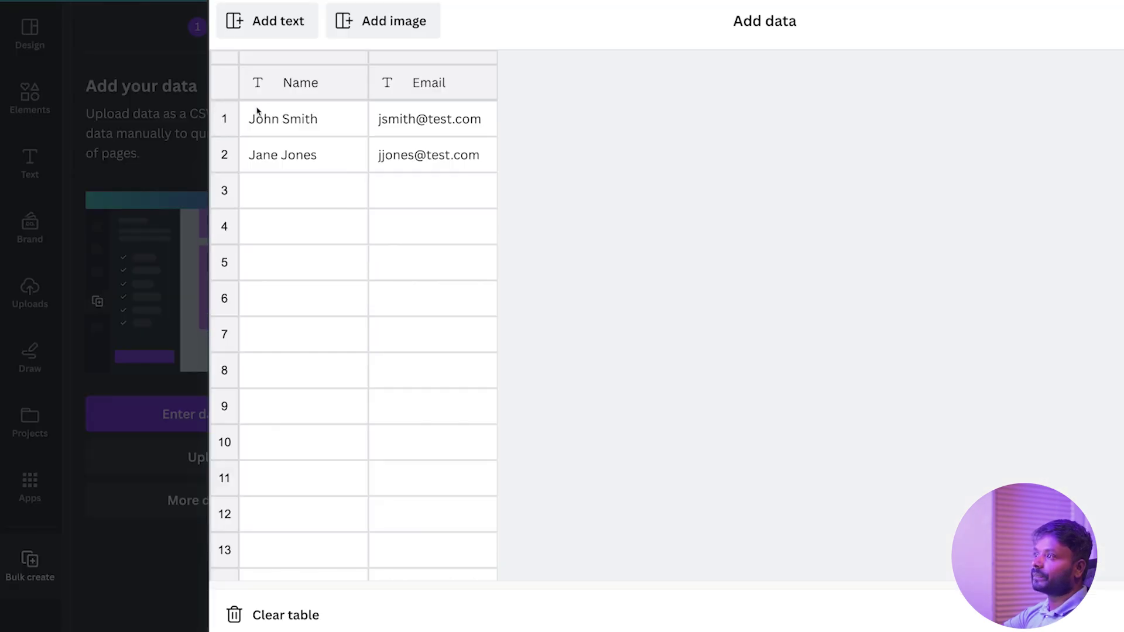
- Back in Canva, paste the copied table over the sample data starting at the Name header, check the columns, and accept the data
{"action": "left_click", "coordinate": [290, 85]}
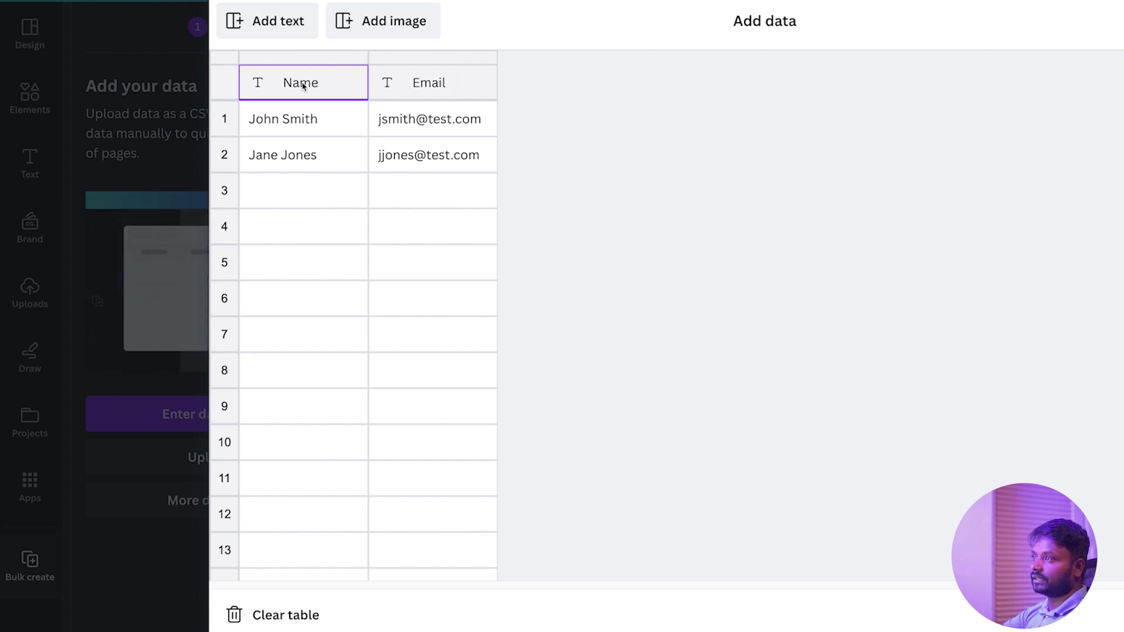
{"action": "key", "text": "ctrl+v"}
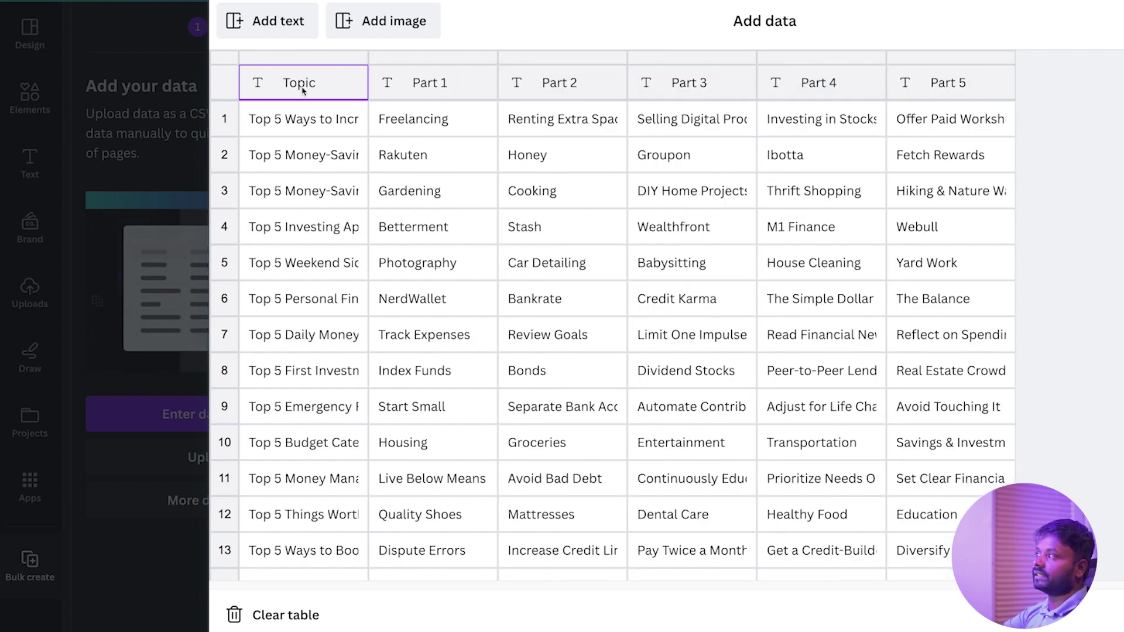
{"action": "left_click", "coordinate": [447, 82]}
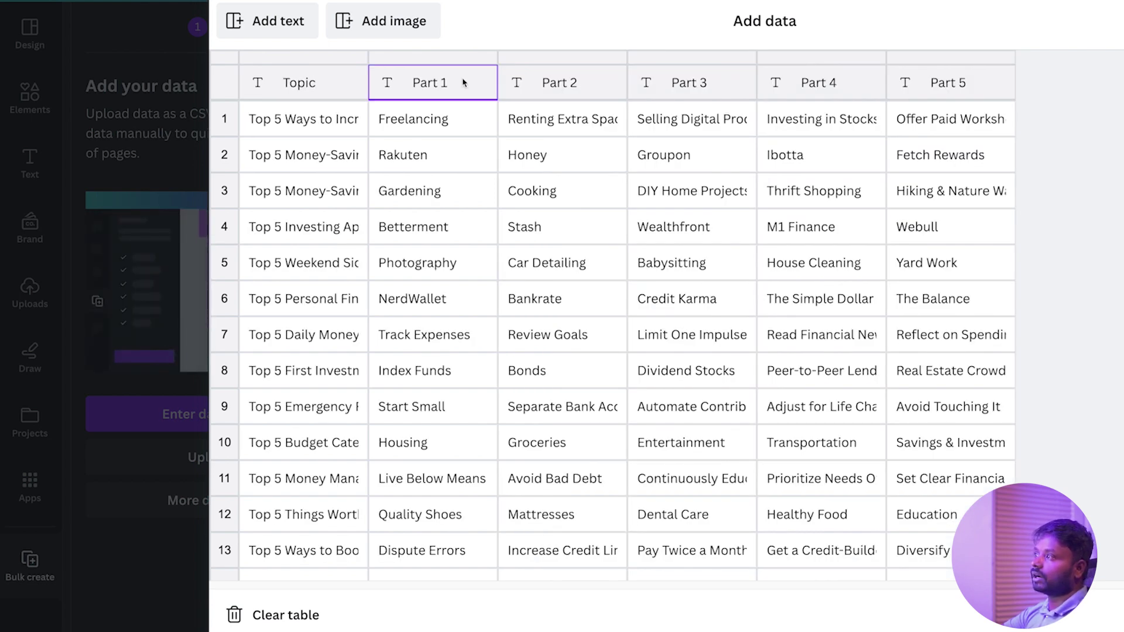
{"action": "left_click", "coordinate": [536, 82]}
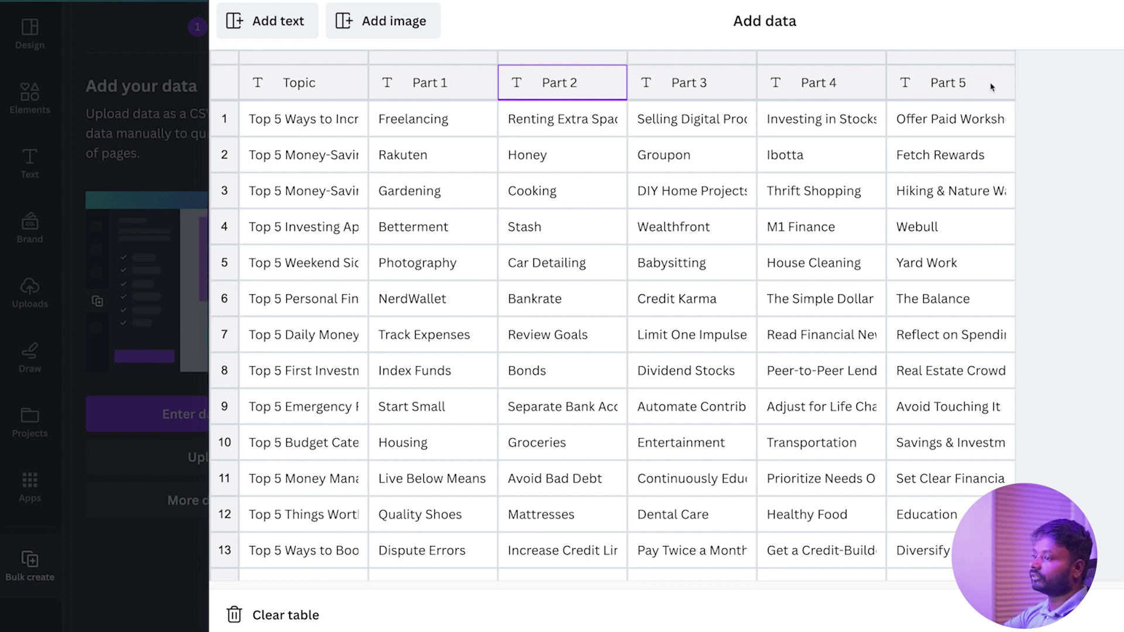
{"action": "scroll", "coordinate": [562, 402], "scroll_direction": "down", "scroll_amount": 15}
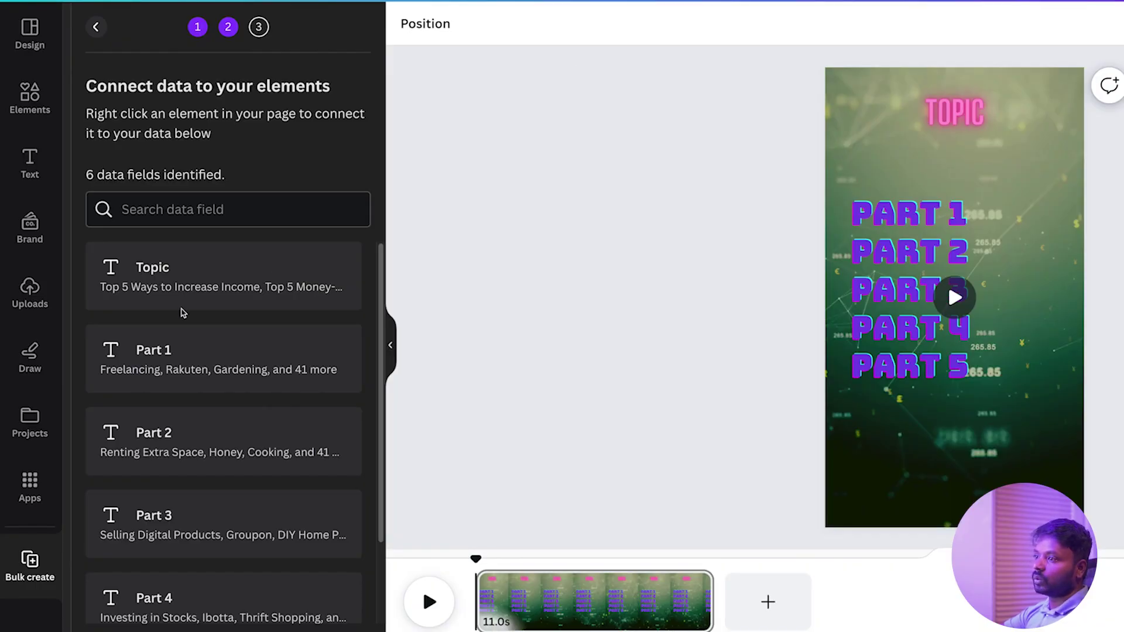
- Connect the "TOPIC" heading text to the Topic data field
{"action": "scroll", "coordinate": [183, 313], "scroll_direction": "down", "scroll_amount": 2}
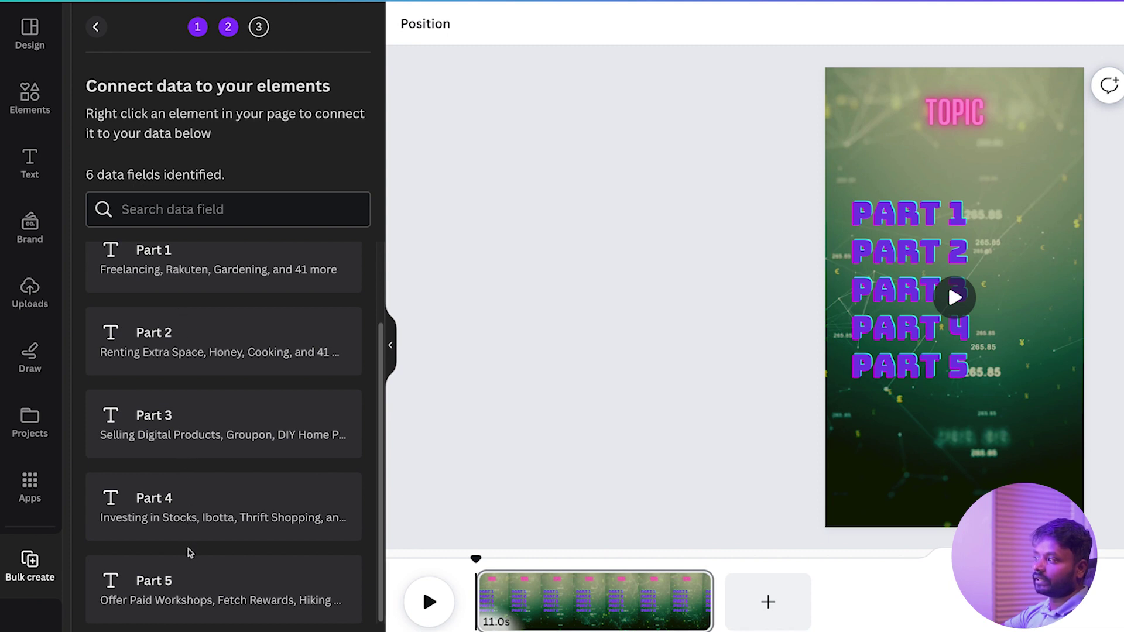
{"action": "scroll", "coordinate": [175, 352], "scroll_direction": "up", "scroll_amount": 2}
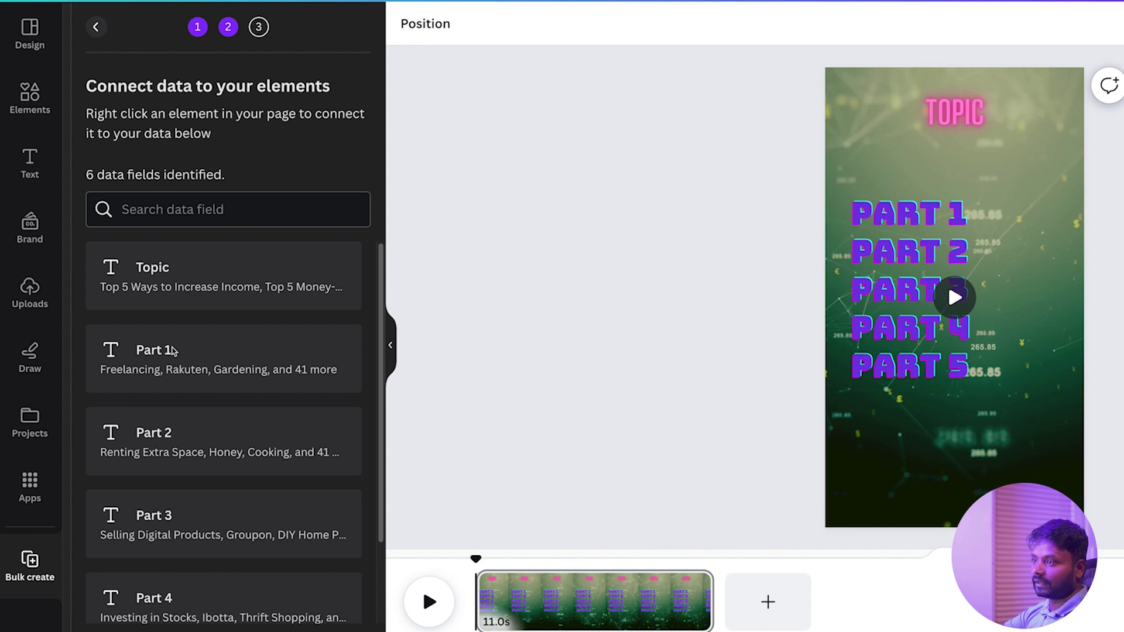
{"action": "left_click", "coordinate": [970, 120]}
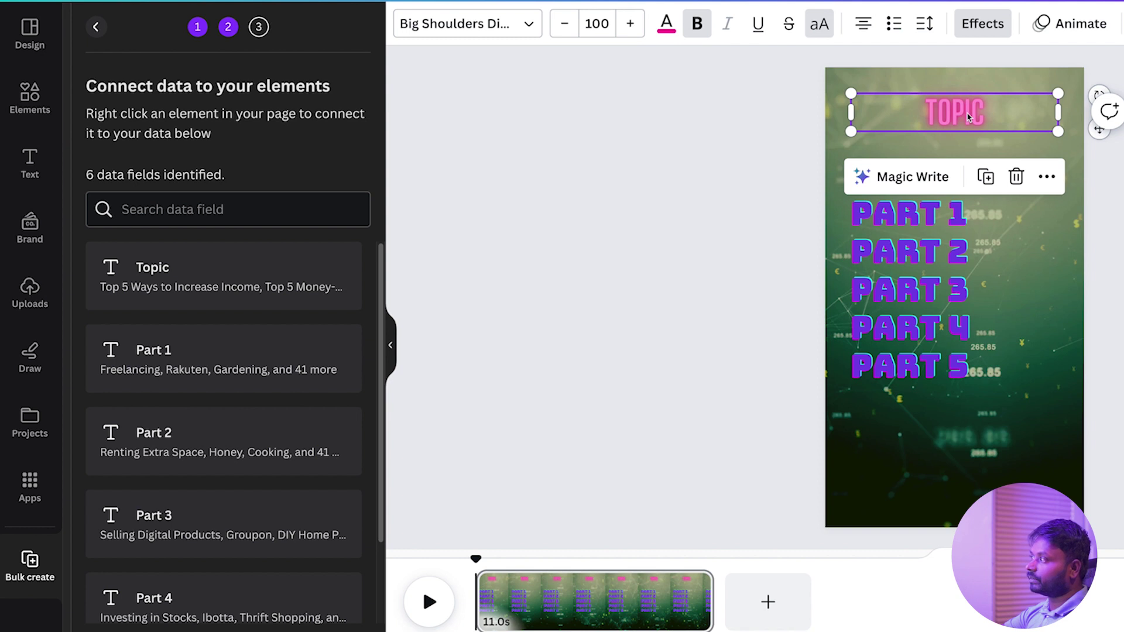
{"action": "right_click", "coordinate": [969, 117]}
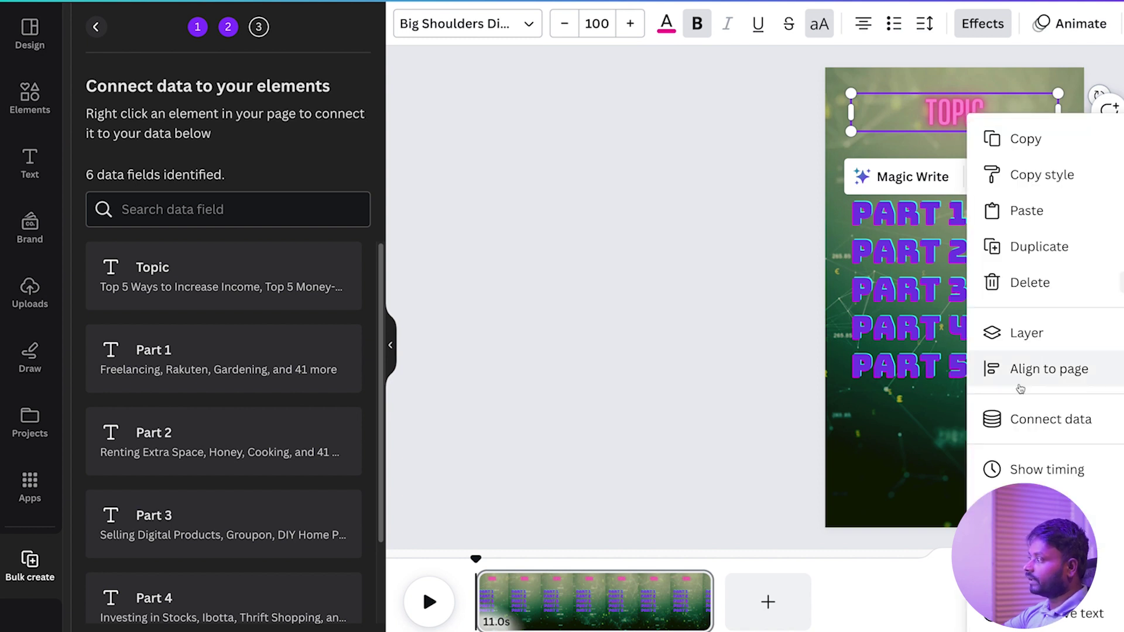
{"action": "left_click", "coordinate": [1043, 424]}
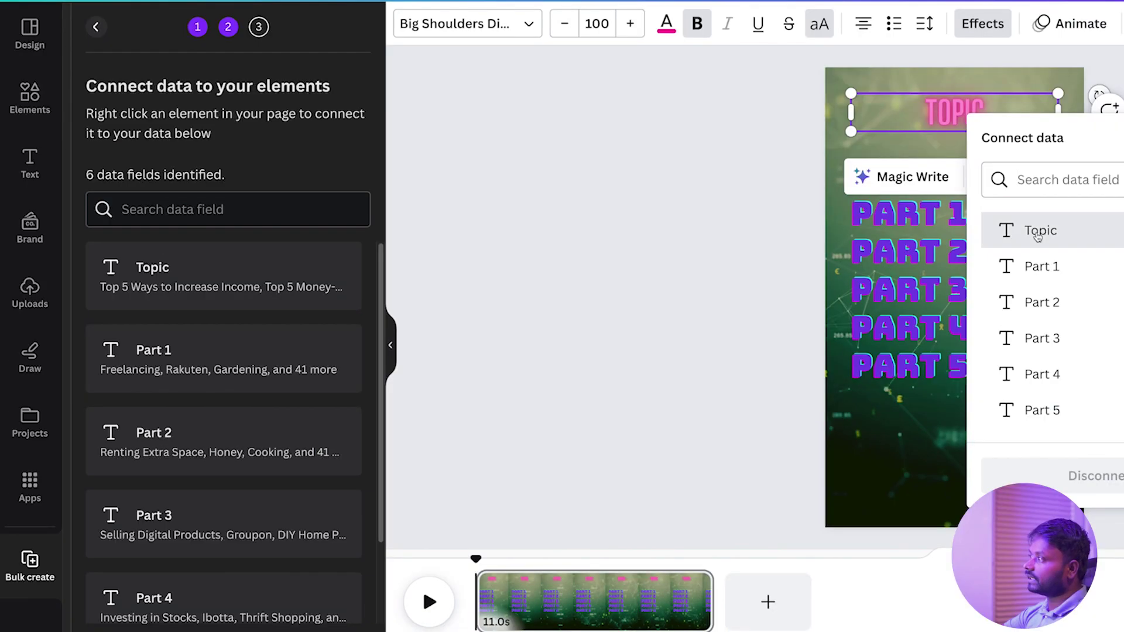
{"action": "left_click", "coordinate": [969, 229]}
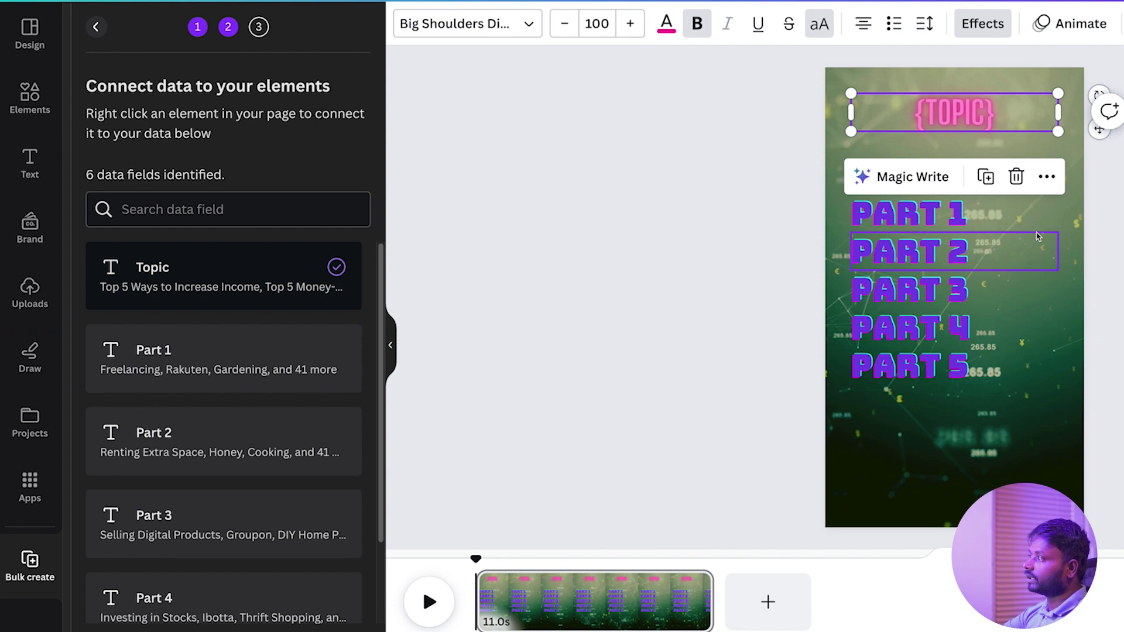
- Connect the "PART 1" and "PART 2" text lines to the Part 1 and Part 2 data fields
{"action": "left_click", "coordinate": [935, 219]}
{"action": "right_click", "coordinate": [931, 220]}
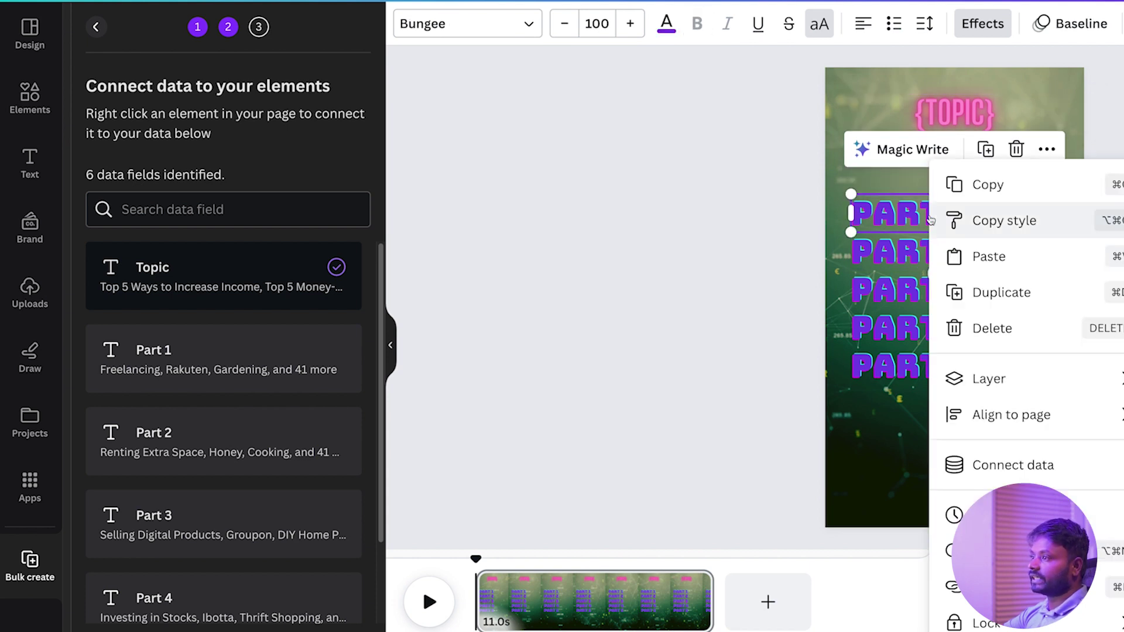
{"action": "left_click", "coordinate": [1046, 462]}
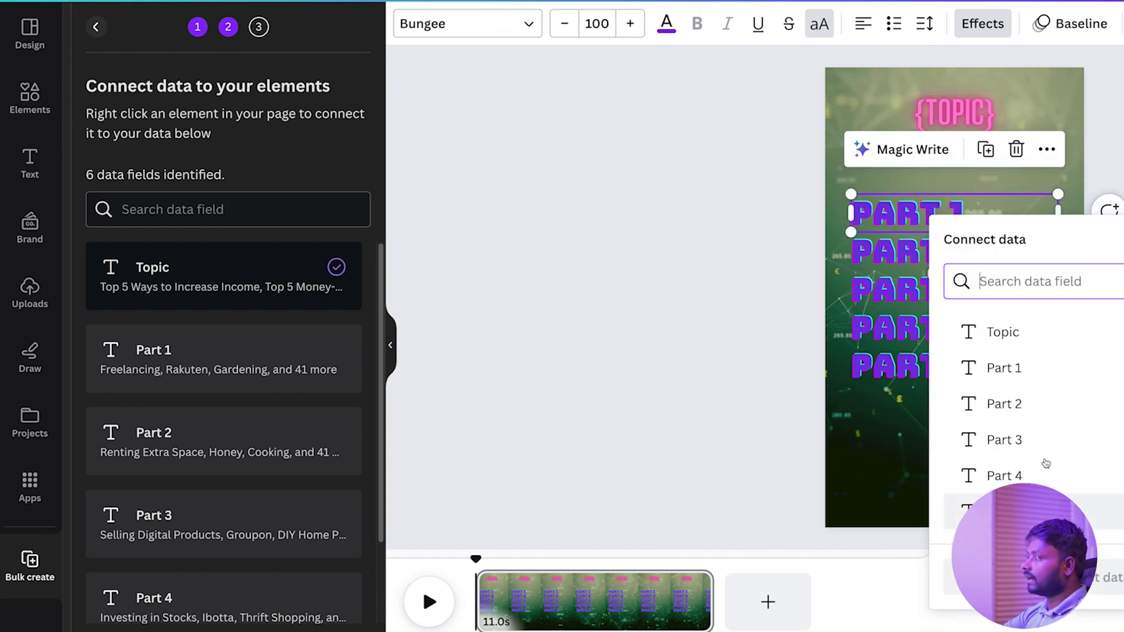
{"action": "left_click", "coordinate": [1011, 378]}
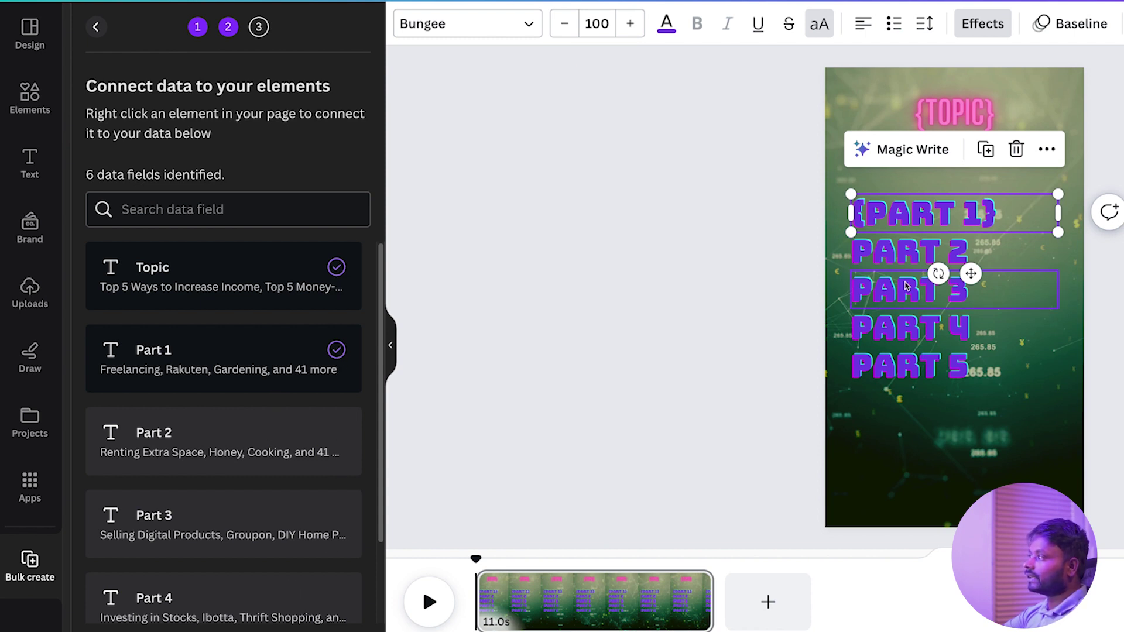
{"action": "left_click", "coordinate": [906, 257]}
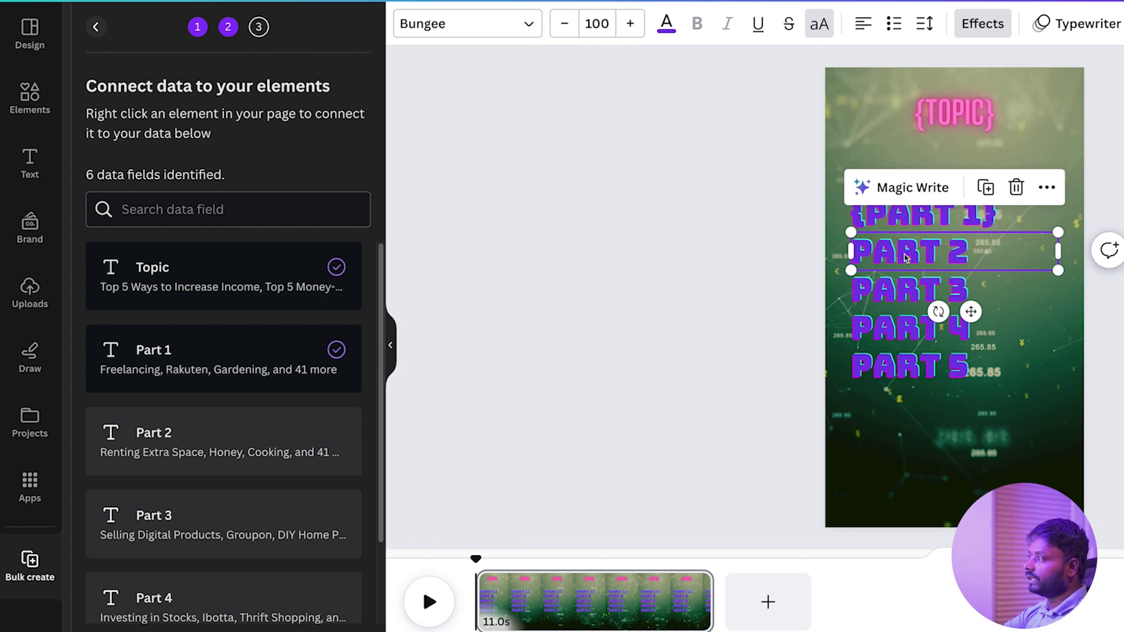
{"action": "right_click", "coordinate": [906, 258]}
{"action": "left_click", "coordinate": [1001, 464]}
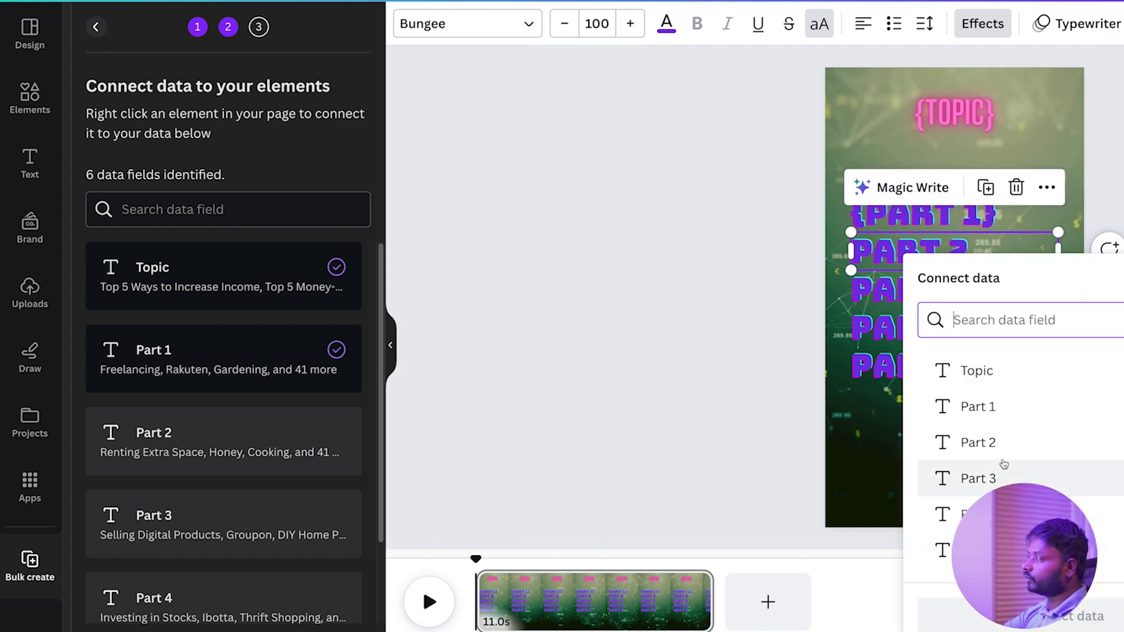
{"action": "left_click", "coordinate": [990, 442]}
- Connect the "PART 3" and "PART 4" text lines to the Part 3 and Part 4 data fields
{"action": "right_click", "coordinate": [912, 298]}
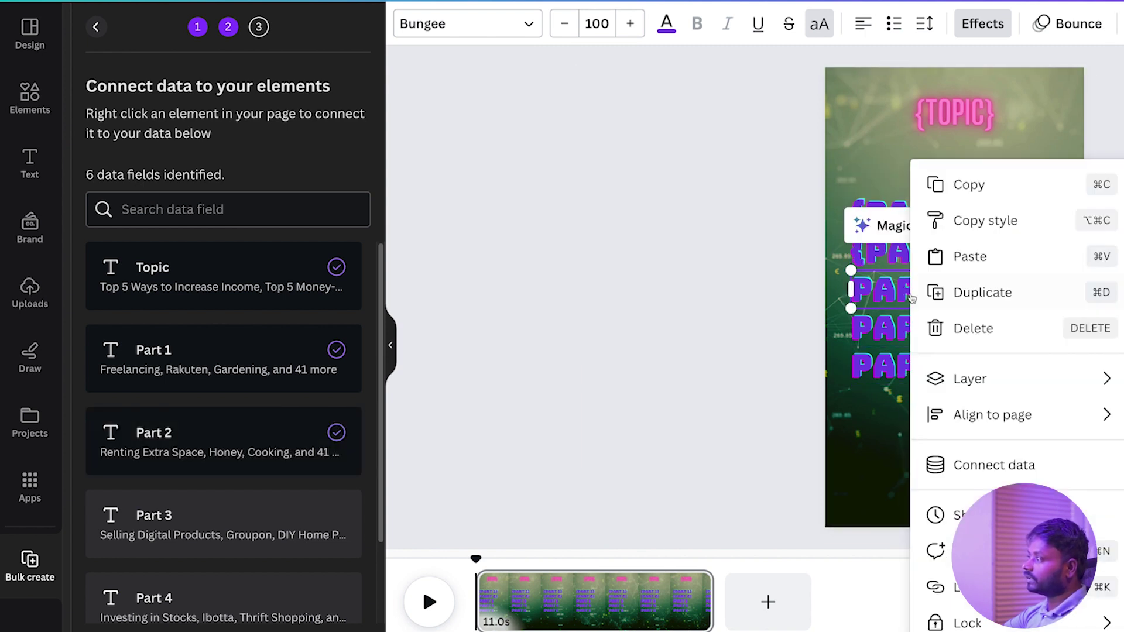
{"action": "left_click", "coordinate": [995, 465]}
{"action": "left_click", "coordinate": [984, 510]}
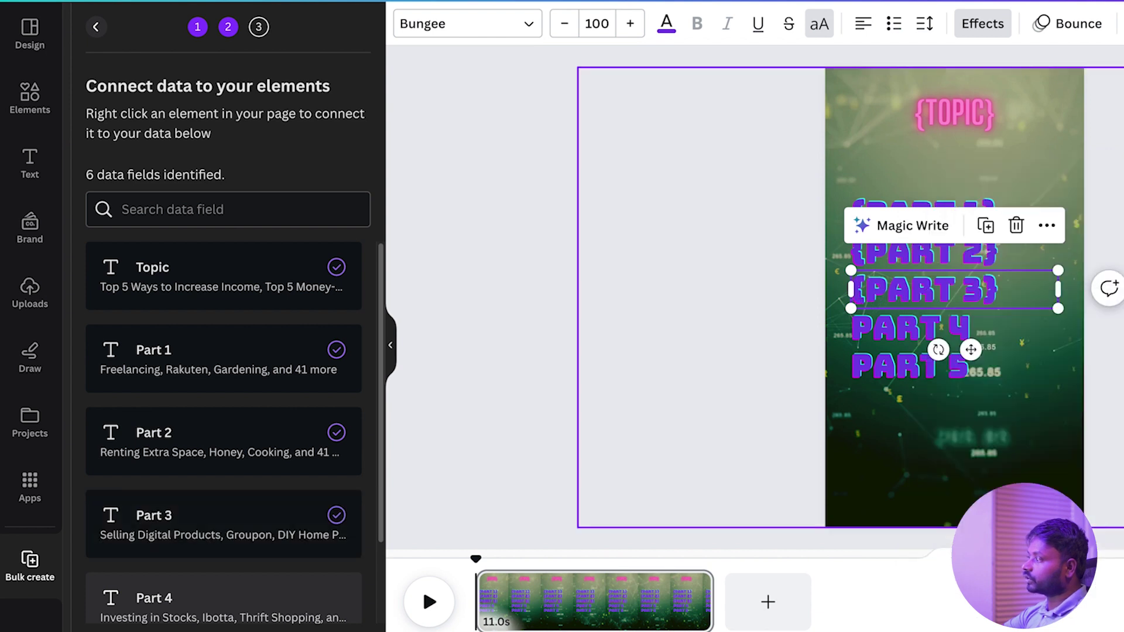
{"action": "right_click", "coordinate": [899, 333]}
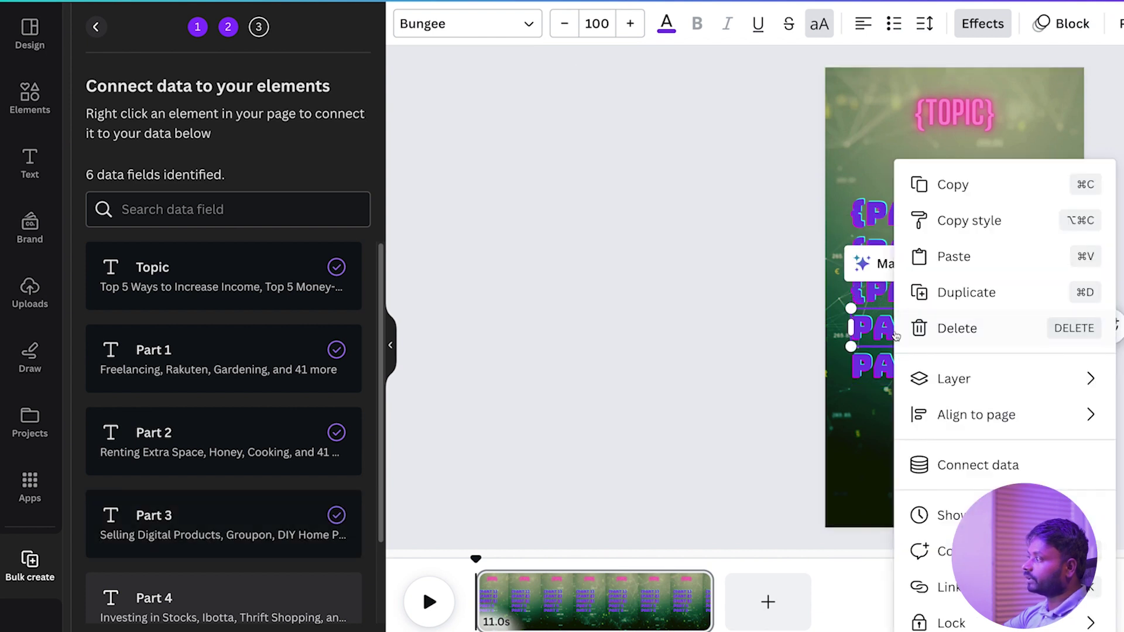
{"action": "left_click", "coordinate": [1005, 464]}
{"action": "left_click", "coordinate": [960, 547]}
- Connect the "PART 5" text line to the Part 5 data field and deselect it
{"action": "left_click", "coordinate": [924, 364]}
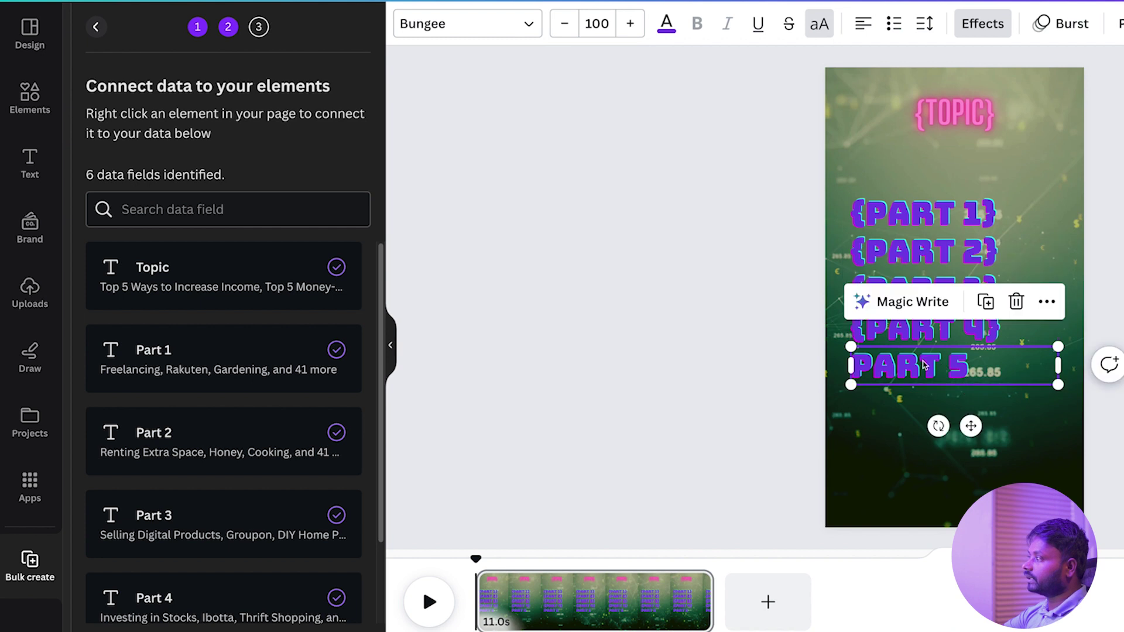
{"action": "right_click", "coordinate": [924, 364]}
{"action": "left_click", "coordinate": [1000, 466]}
{"action": "left_click", "coordinate": [954, 582]}
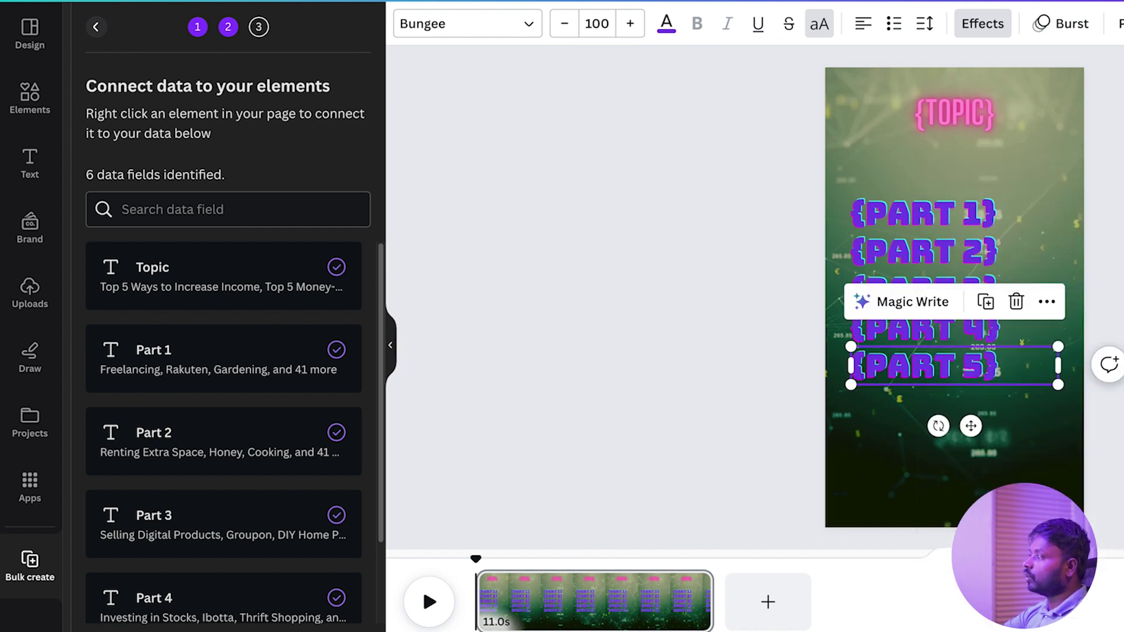
{"action": "key", "text": "Escape"}
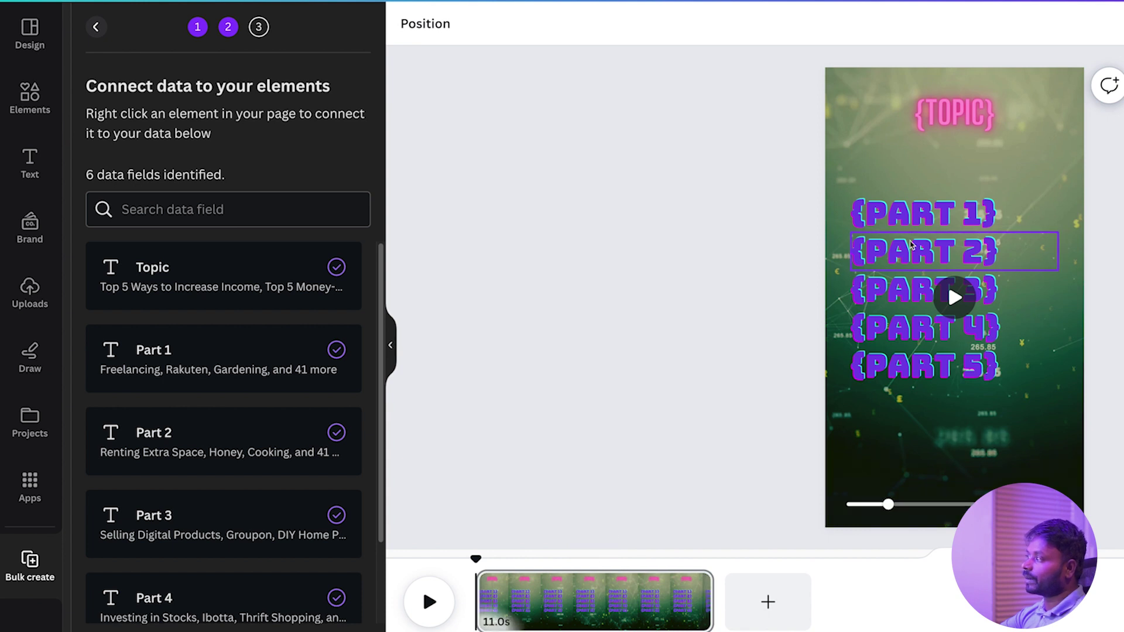
- Move the playhead to the end of the page and shift the Part 5, Part 2, Part 1 and Part 4 placeholders down
{"action": "left_click", "coordinate": [917, 220]}
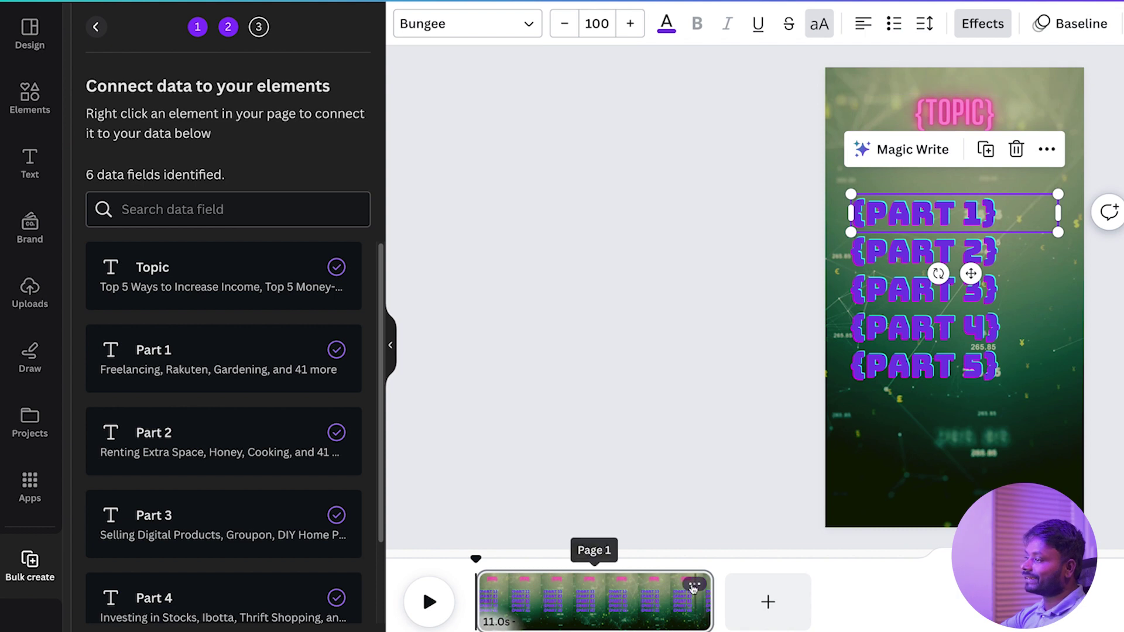
{"action": "left_click", "coordinate": [712, 595]}
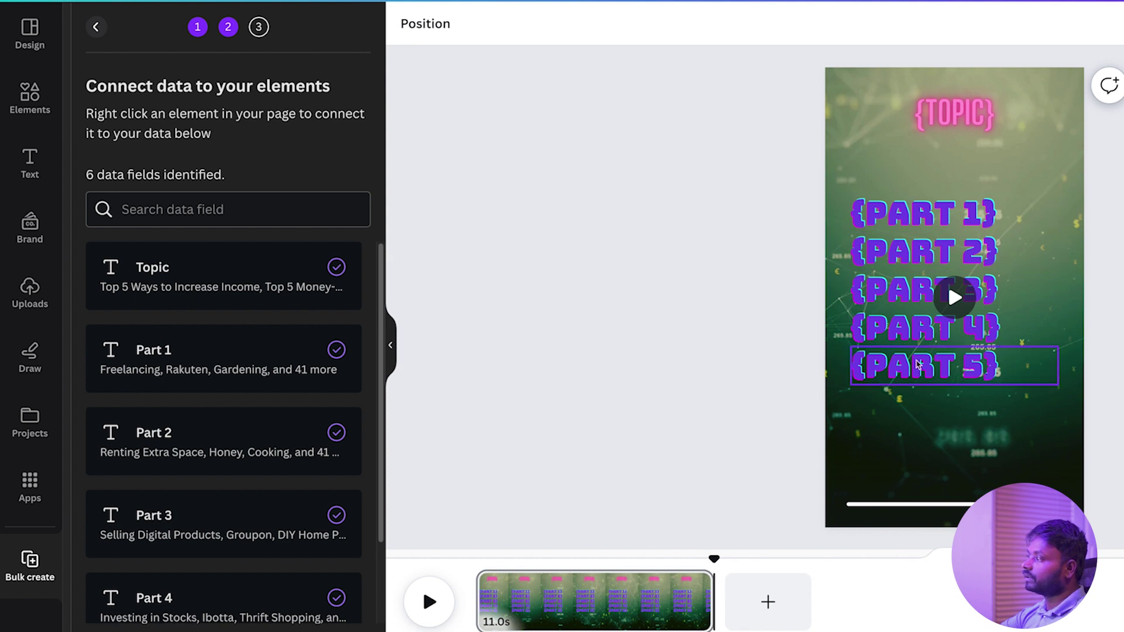
{"action": "left_click_drag", "start_coordinate": [918, 364], "coordinate": [917, 392]}
{"action": "left_click_drag", "start_coordinate": [918, 267], "coordinate": [918, 321]}
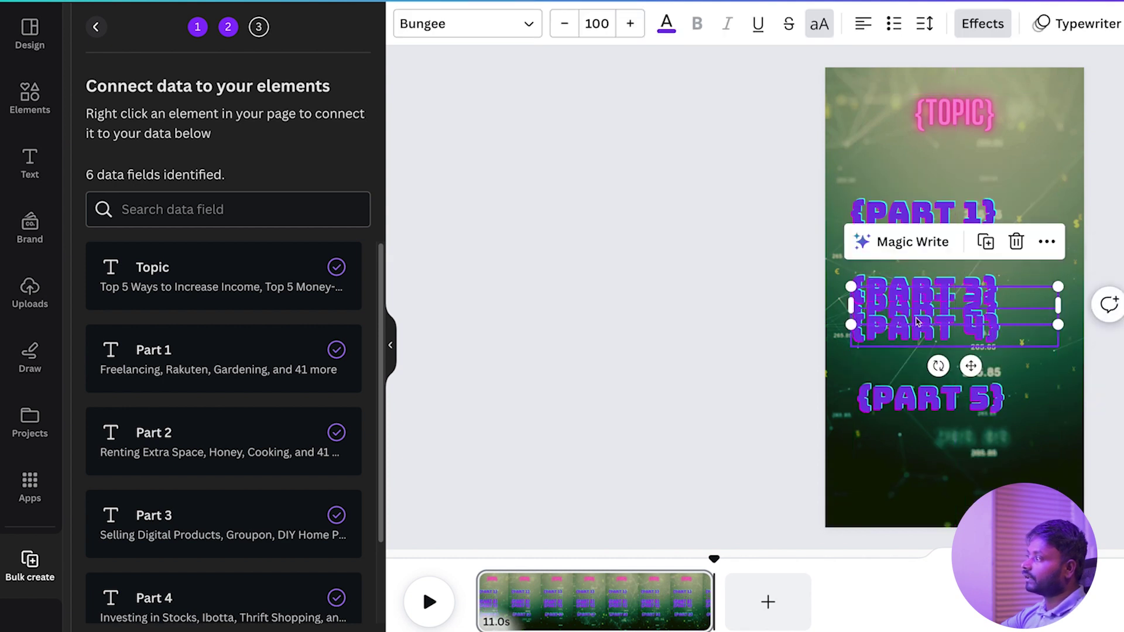
{"action": "left_click_drag", "start_coordinate": [921, 211], "coordinate": [921, 240]}
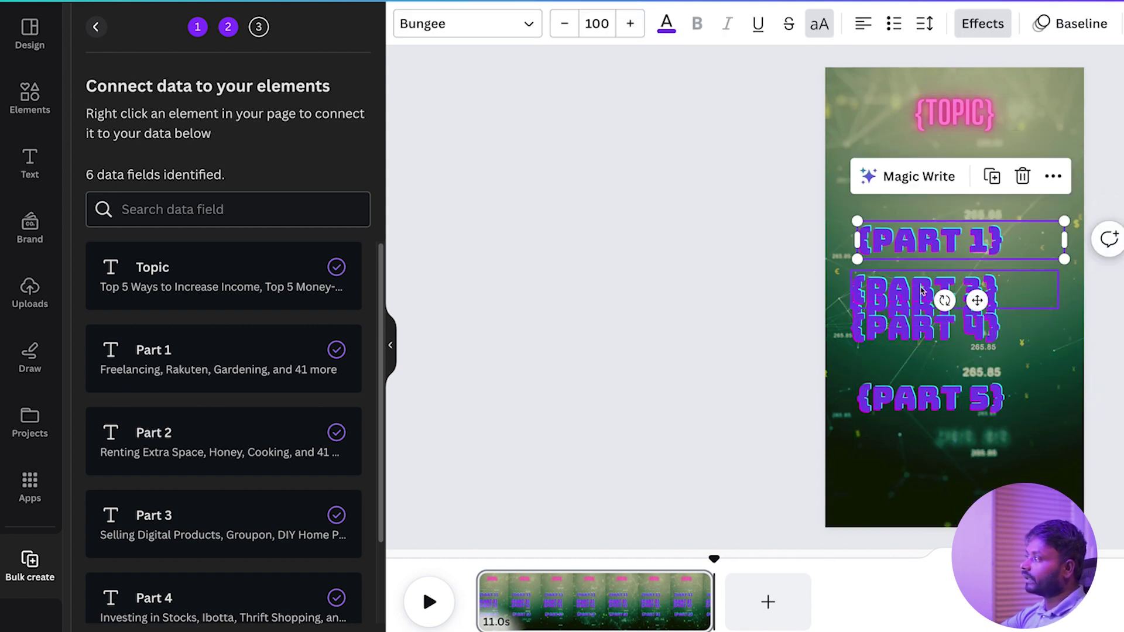
{"action": "left_click_drag", "start_coordinate": [916, 346], "coordinate": [916, 372]}
- Stack the Part 2, Part 3, Part 4 and Part 5 placeholders on top of the Part 1 placeholder, then deselect
{"action": "left_click_drag", "start_coordinate": [912, 309], "coordinate": [914, 246]}
{"action": "left_click_drag", "start_coordinate": [922, 291], "coordinate": [929, 242]}
{"action": "left_click", "coordinate": [920, 349]}
{"action": "left_click_drag", "start_coordinate": [920, 348], "coordinate": [921, 237]}
{"action": "left_click_drag", "start_coordinate": [908, 404], "coordinate": [914, 244]}
{"action": "key", "text": "Escape"}
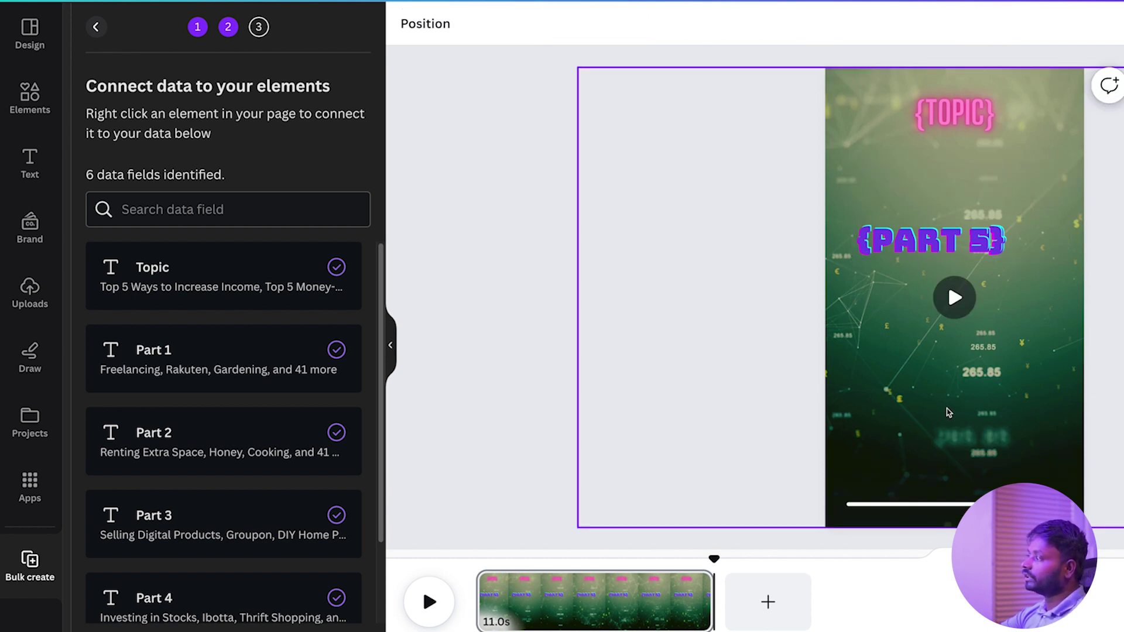
- Shift the placeholders stacked over Part 1 down, and trim Part 1's timing to a short segment near the start of the page
{"action": "left_click", "coordinate": [889, 244]}
{"action": "key", "text": "ctrl+d"}
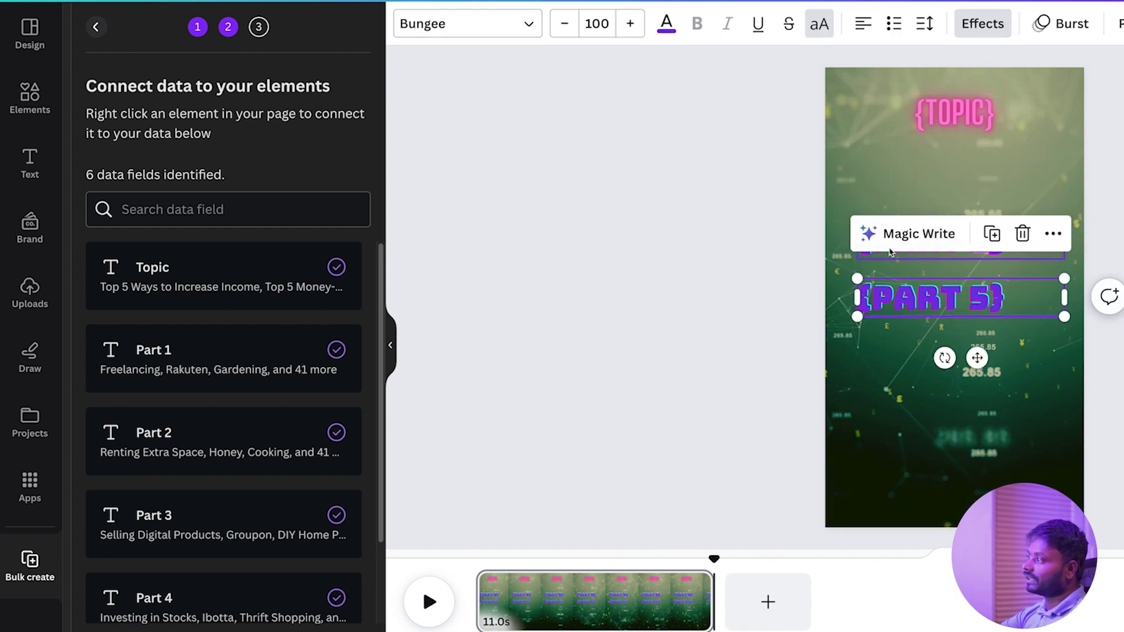
{"action": "left_click_drag", "start_coordinate": [891, 276], "coordinate": [917, 277]}
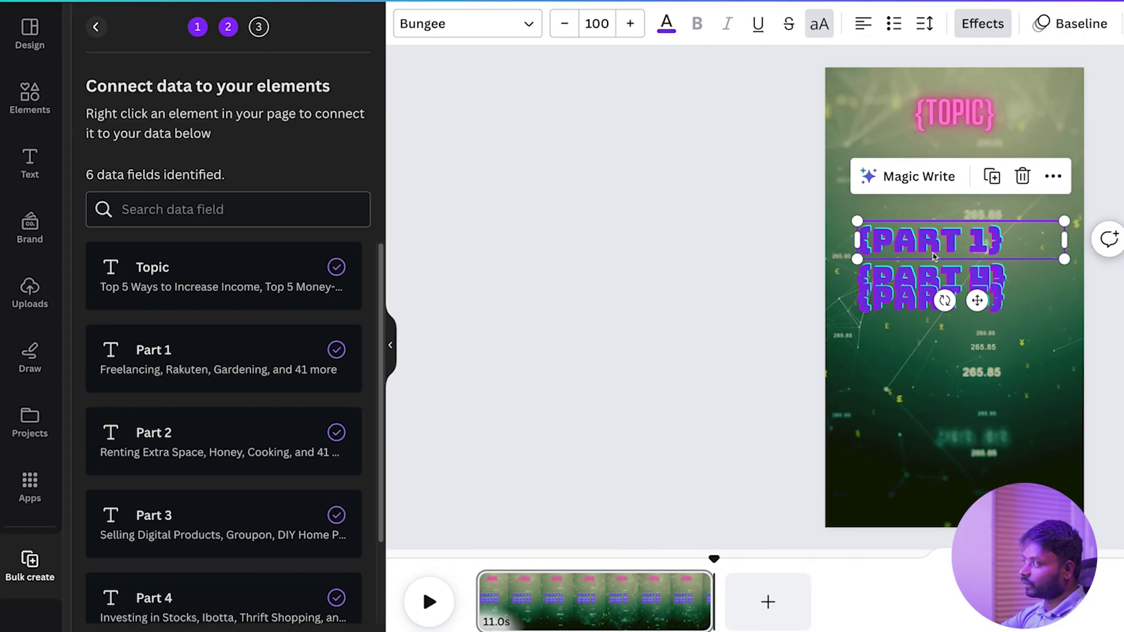
{"action": "right_click", "coordinate": [927, 244]}
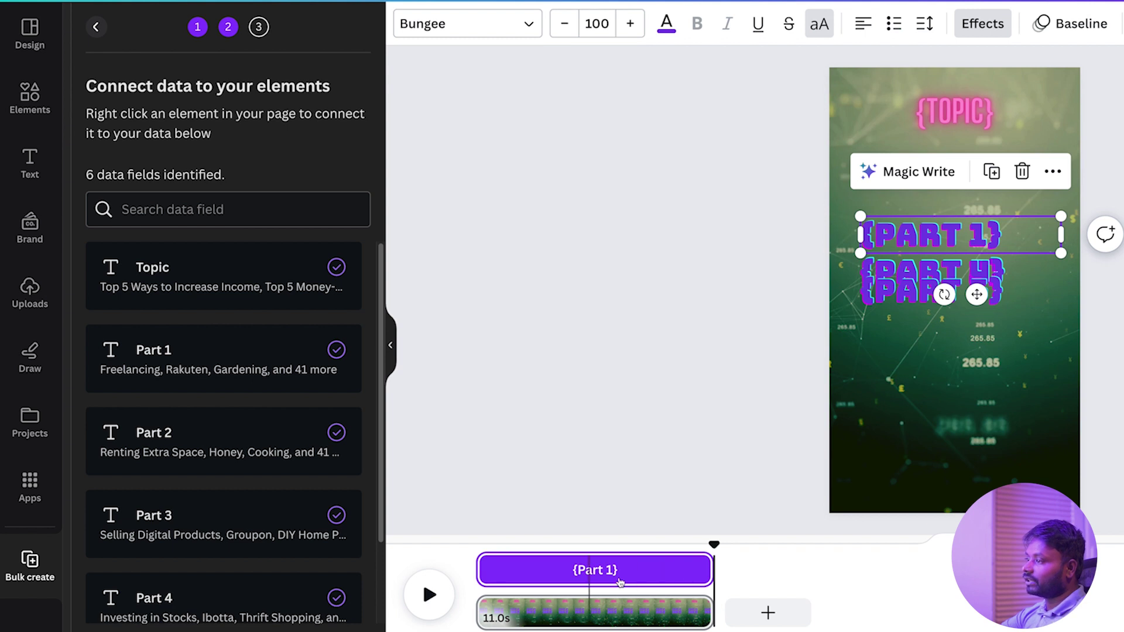
{"action": "left_click_drag", "start_coordinate": [486, 571], "coordinate": [493, 570]}
{"action": "left_click_drag", "start_coordinate": [711, 570], "coordinate": [524, 575]}
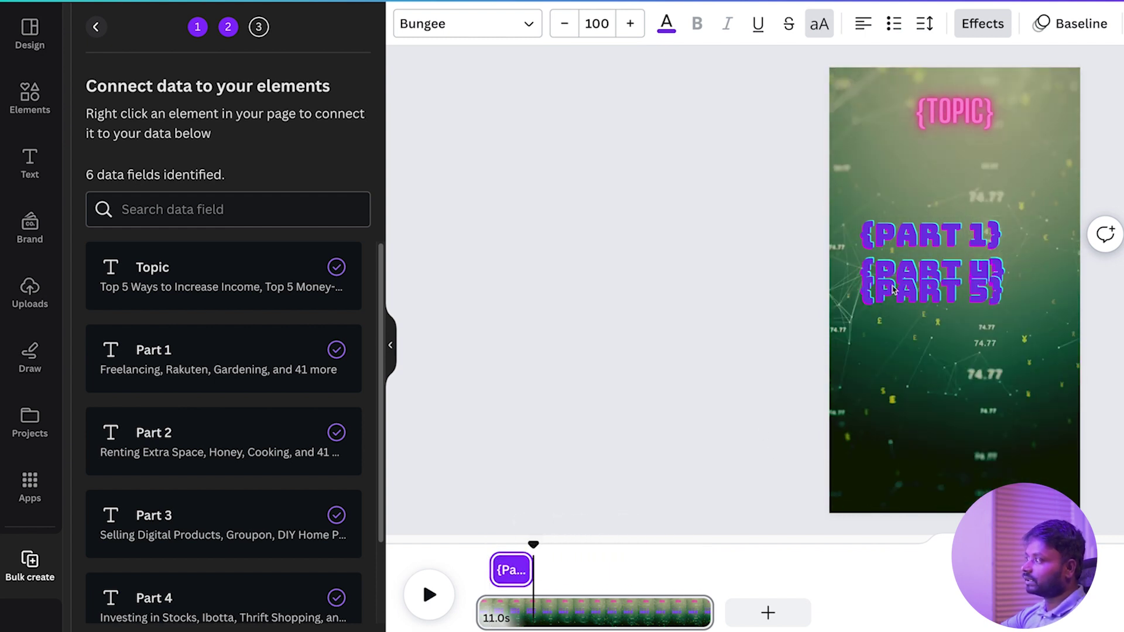
- Move the Part 5, Part 4 and Part 3 placeholders down off Part 2, and trim Part 2's timing to a short segment right after Part 1
{"action": "left_click", "coordinate": [927, 274]}
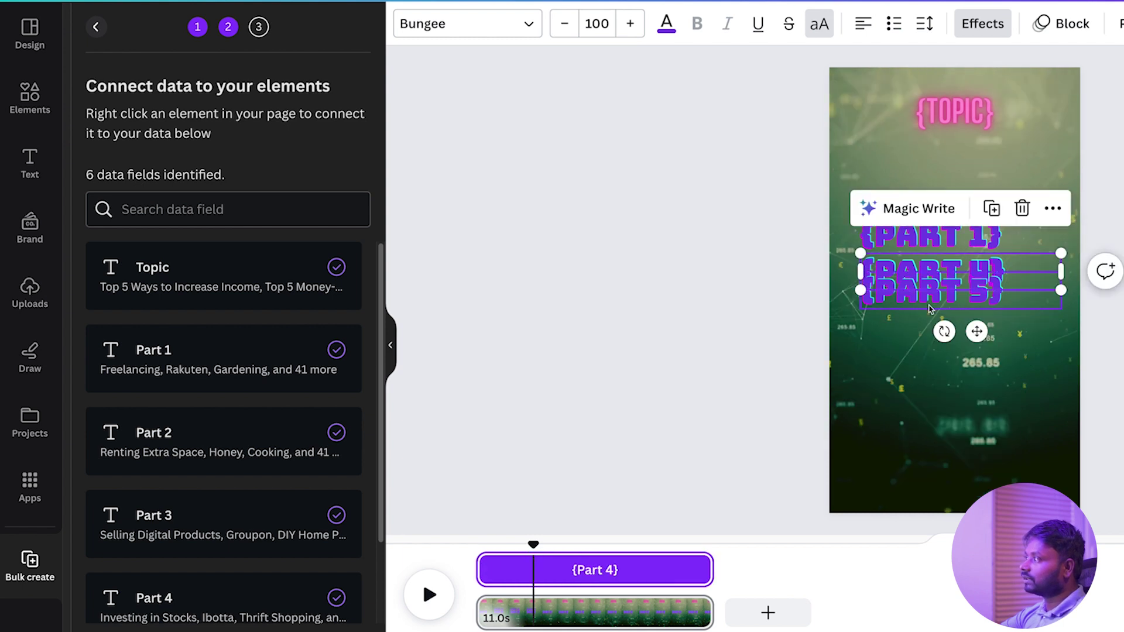
{"action": "left_click_drag", "start_coordinate": [928, 288], "coordinate": [928, 327]}
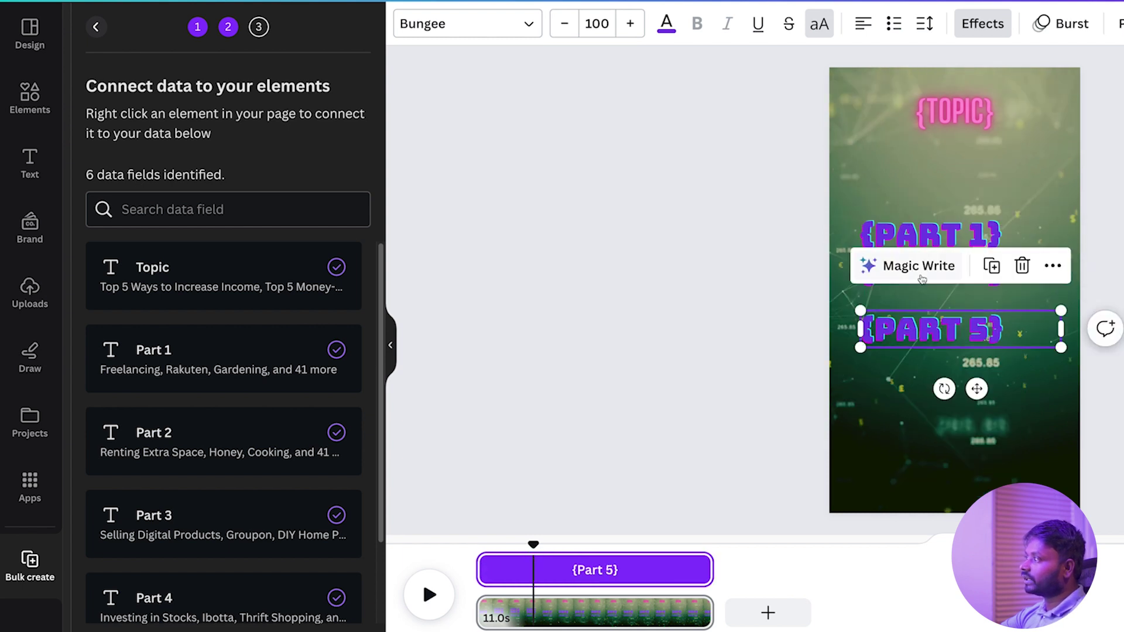
{"action": "left_click", "coordinate": [879, 304]}
{"action": "left_click_drag", "start_coordinate": [874, 270], "coordinate": [896, 238]}
{"action": "left_click", "coordinate": [898, 297]}
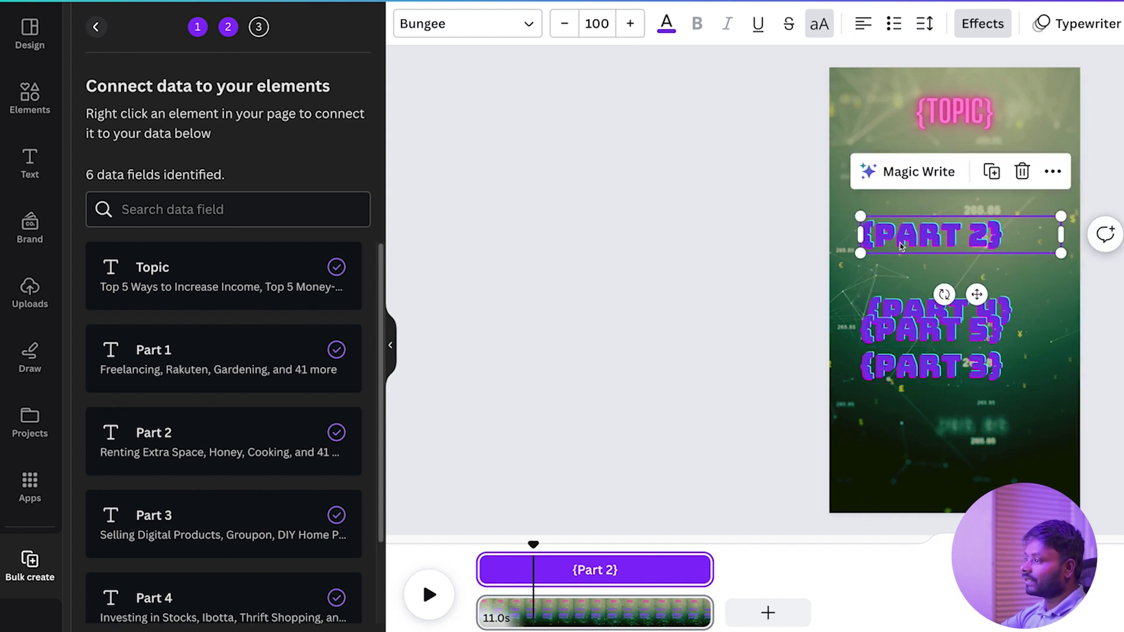
{"action": "left_click_drag", "start_coordinate": [479, 572], "coordinate": [535, 574]}
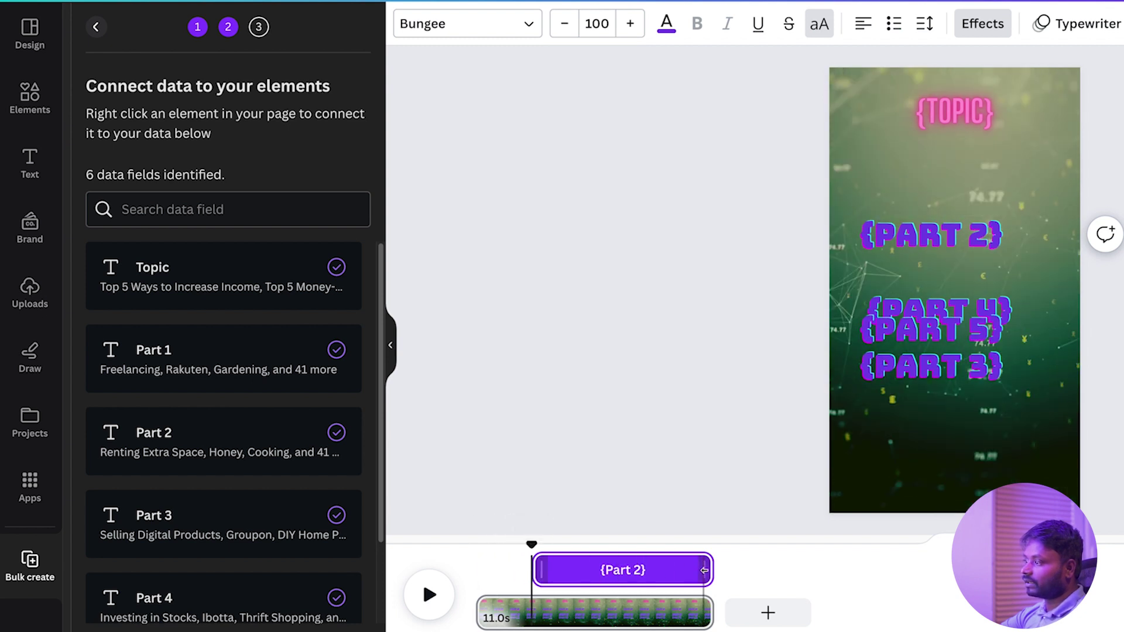
{"action": "left_click_drag", "start_coordinate": [689, 572], "coordinate": [568, 578]}
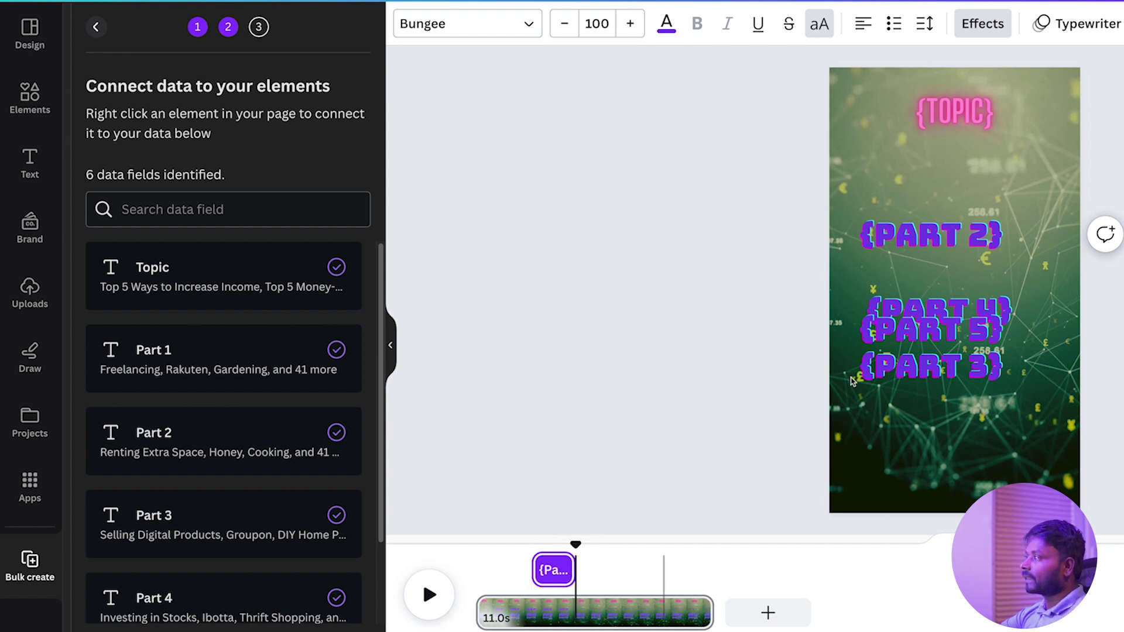
- Move the Part 3 placeholder up to Part 2's position and trim its timing to a short segment right after Part 2
{"action": "left_click", "coordinate": [960, 365]}
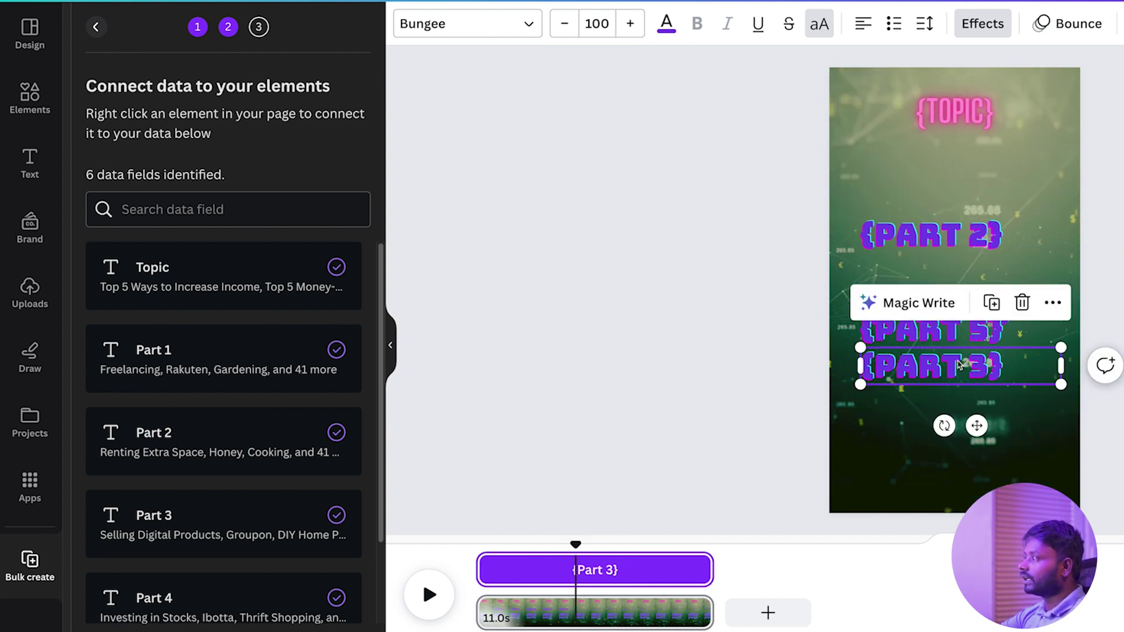
{"action": "left_click_drag", "start_coordinate": [912, 373], "coordinate": [912, 241]}
{"action": "left_click_drag", "start_coordinate": [480, 577], "coordinate": [578, 579]}
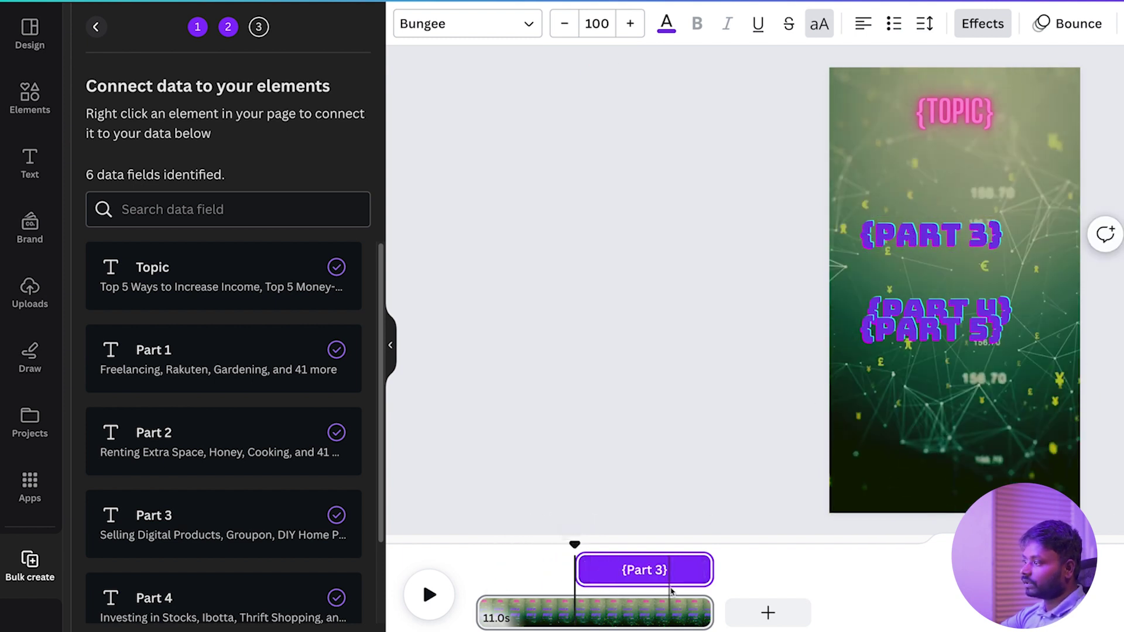
{"action": "left_click_drag", "start_coordinate": [663, 578], "coordinate": [612, 579]}
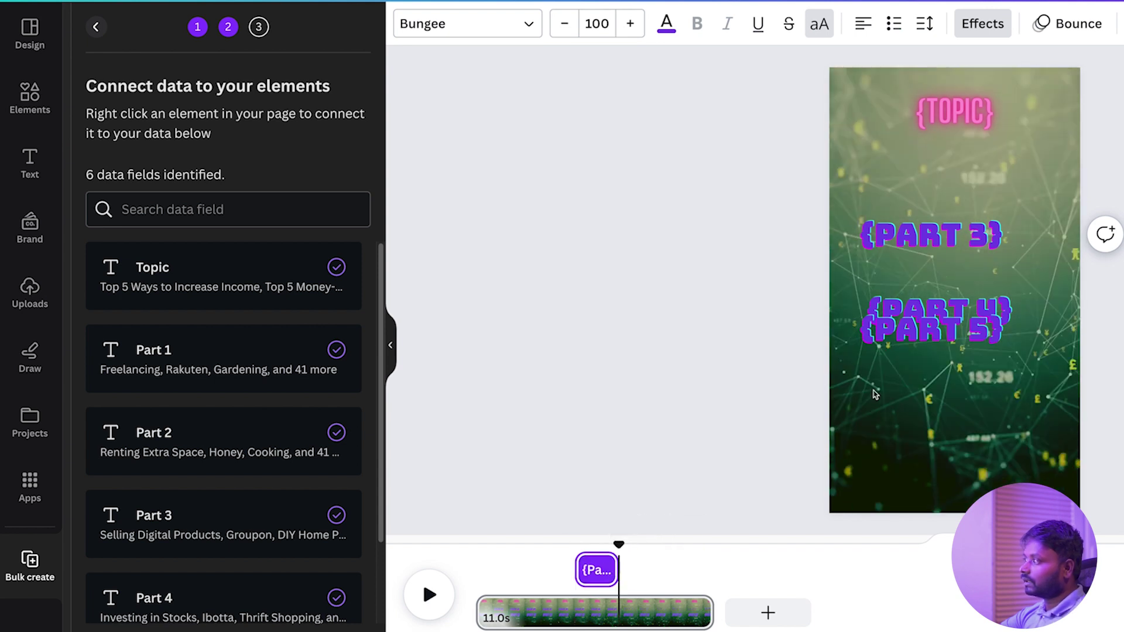
- Move the Part 4 placeholder up to Part 3's position and trim its timing to a short segment right after Part 3
{"action": "left_click", "coordinate": [918, 311]}
{"action": "left_click_drag", "start_coordinate": [918, 308], "coordinate": [918, 235]}
{"action": "left_click_drag", "start_coordinate": [478, 565], "coordinate": [615, 568]}
{"action": "left_click_drag", "start_coordinate": [699, 579], "coordinate": [652, 576]}
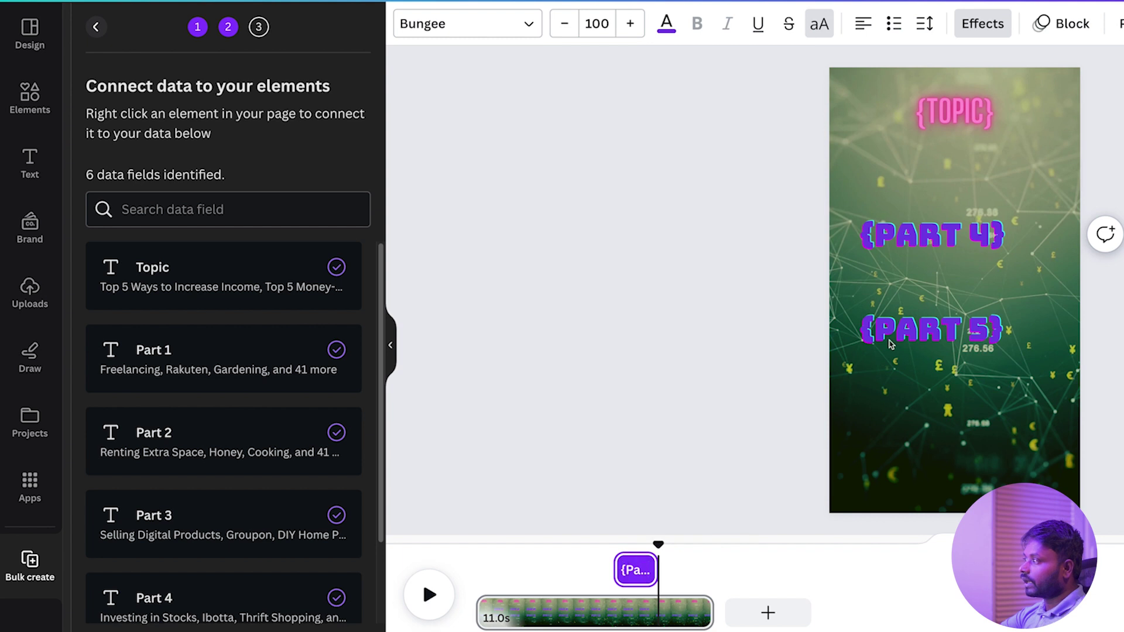
- Move the Part 5 placeholder up to Part 4's position and time it from Part 4's end to the end of the page
{"action": "left_click", "coordinate": [911, 326]}
{"action": "left_click_drag", "start_coordinate": [908, 291], "coordinate": [907, 200]}
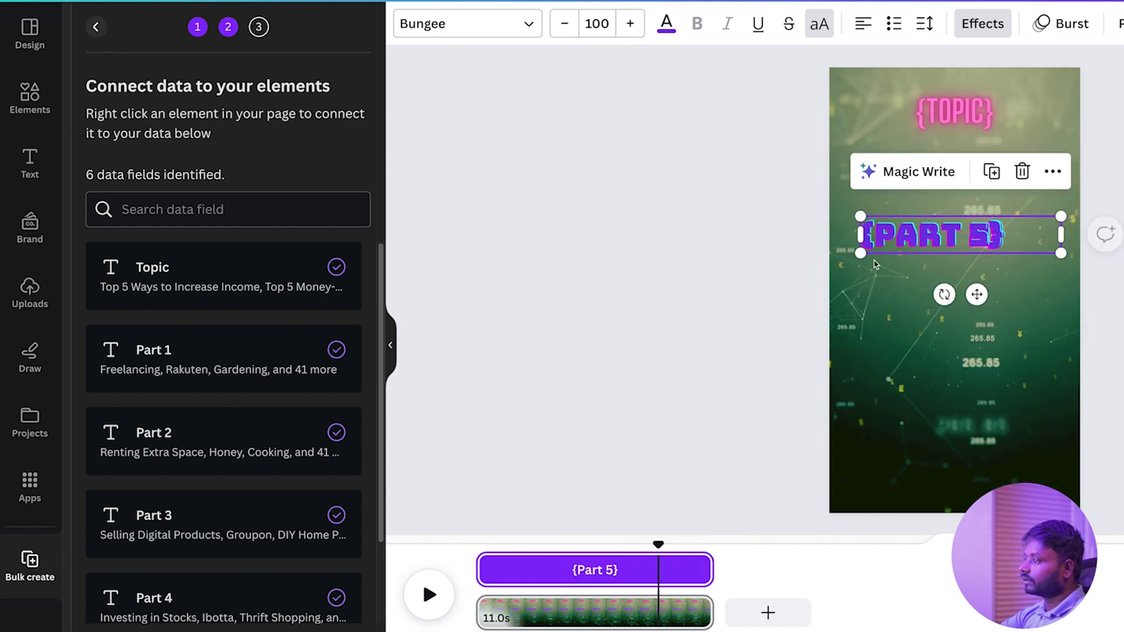
{"action": "left_click_drag", "start_coordinate": [480, 567], "coordinate": [713, 571]}
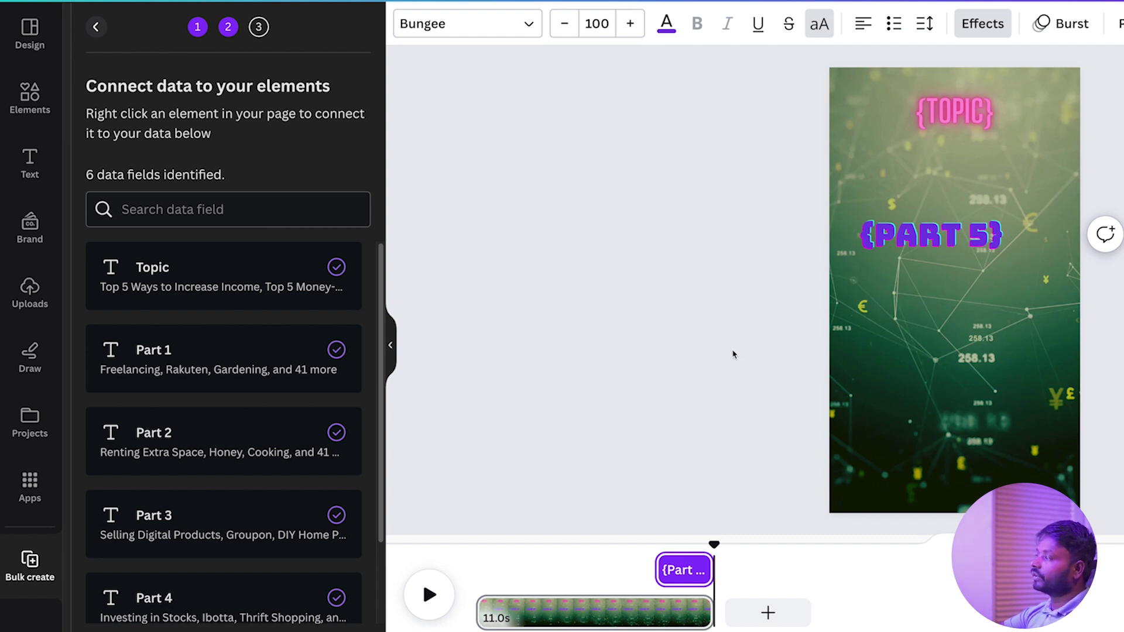
- Select all the stacked Part placeholders, move them together slightly down the page toward its middle, and deselect them
{"action": "left_click_drag", "start_coordinate": [751, 191], "coordinate": [1098, 328]}
{"action": "left_click_drag", "start_coordinate": [922, 239], "coordinate": [922, 295]}
{"action": "key", "text": "Escape"}
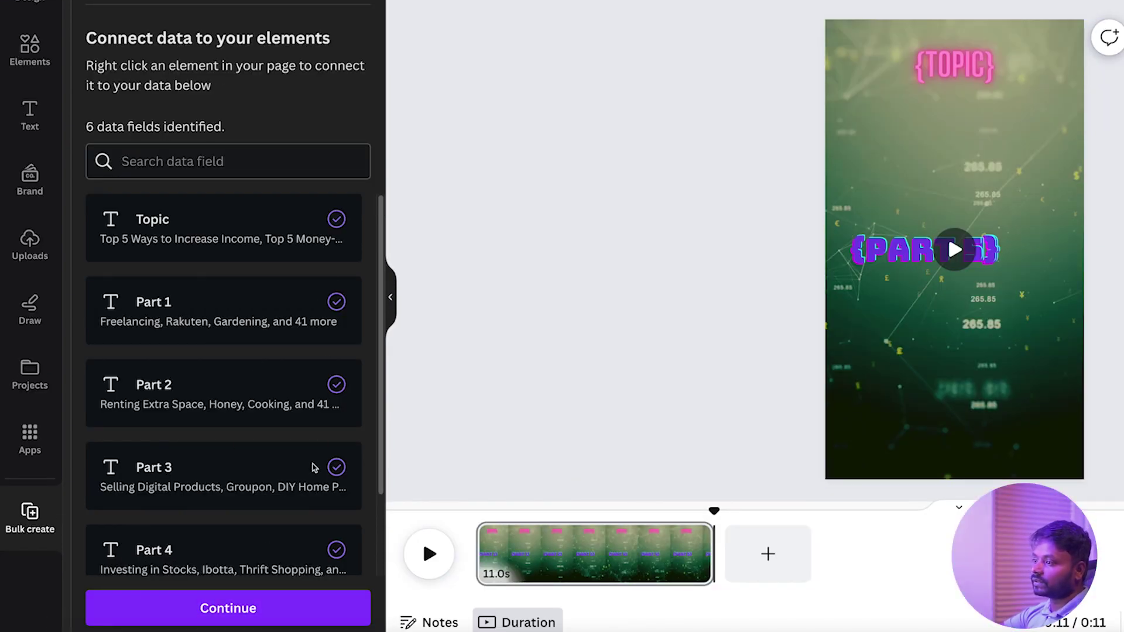
- Check that all data fields through Part 5 are connected, continue, and generate the bulk video pages
{"action": "scroll", "coordinate": [315, 467], "scroll_direction": "down", "scroll_amount": 2}
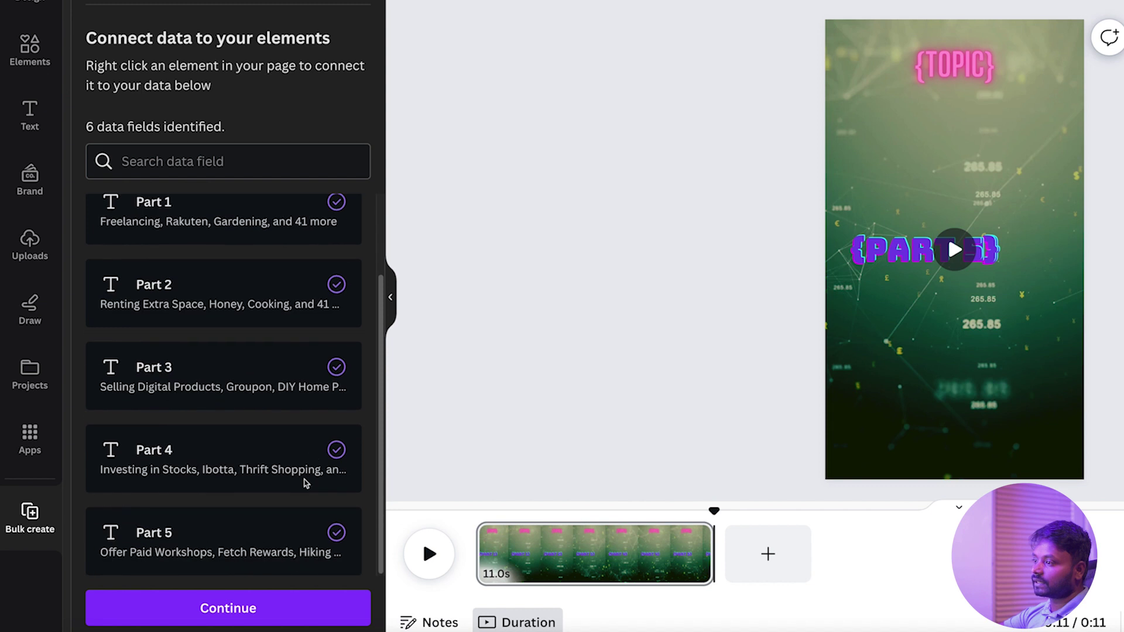
{"action": "left_click", "coordinate": [283, 608]}
{"action": "left_click", "coordinate": [197, 609]}
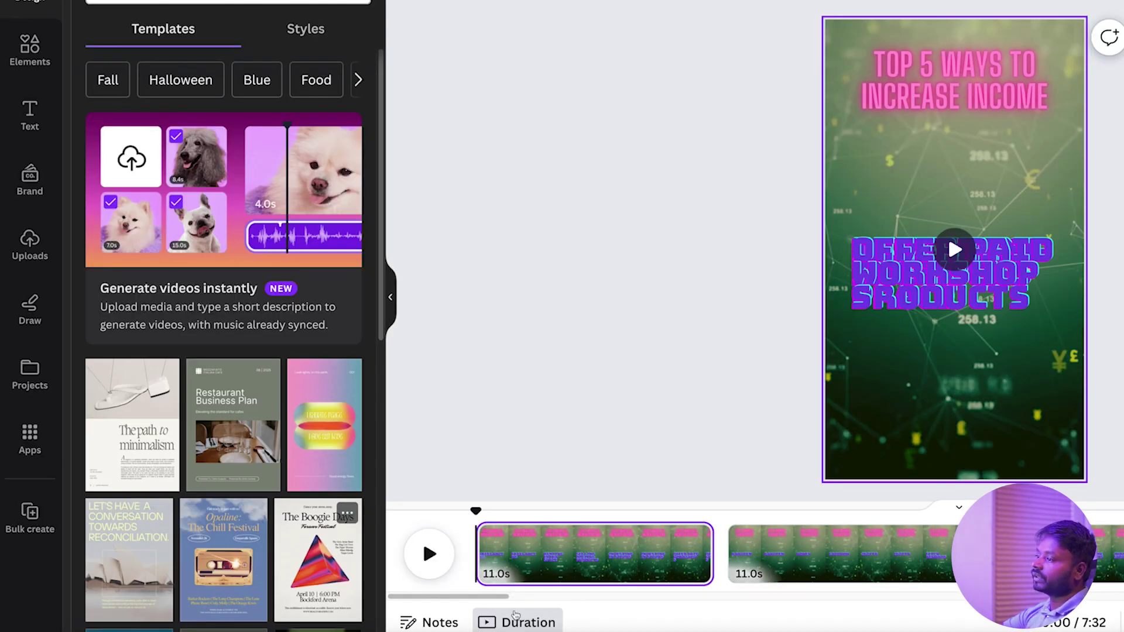
- Play the generated videos from the first page to check the topic titles and the timing of the part texts, and stop playback
{"action": "mouse_move", "coordinate": [448, 596]}
{"action": "left_mouse_down"}
{"action": "mouse_move", "coordinate": [1061, 596]}
{"action": "mouse_move", "coordinate": [445, 596]}
{"action": "left_mouse_up"}
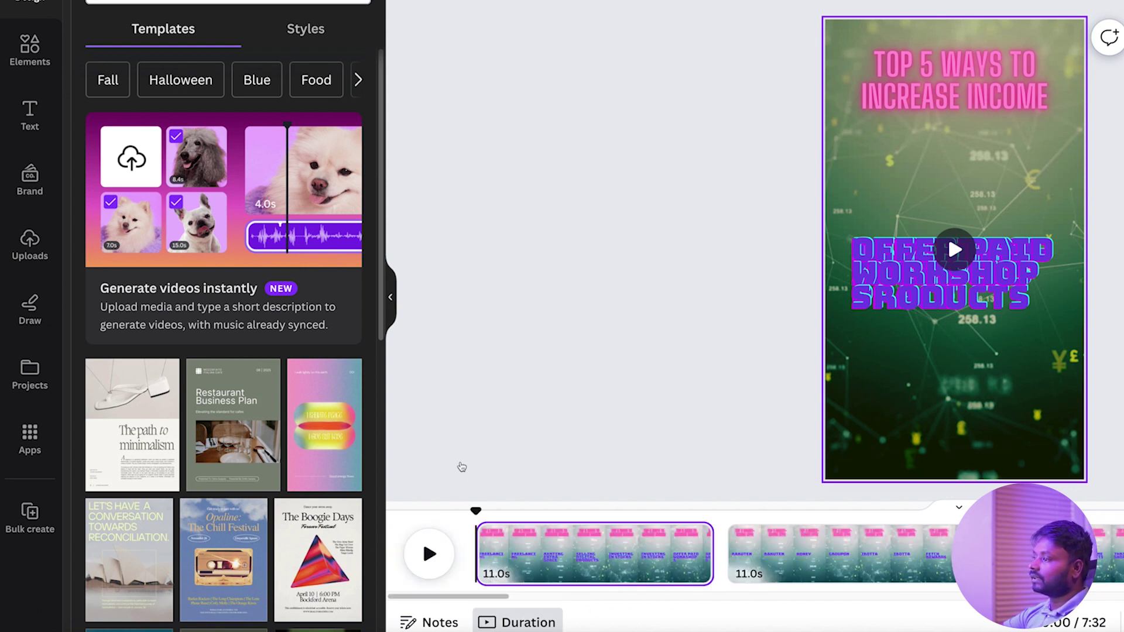
{"action": "key", "text": "space"}
{"action": "left_click", "coordinate": [451, 552]}
{"action": "left_click", "coordinate": [440, 561]}
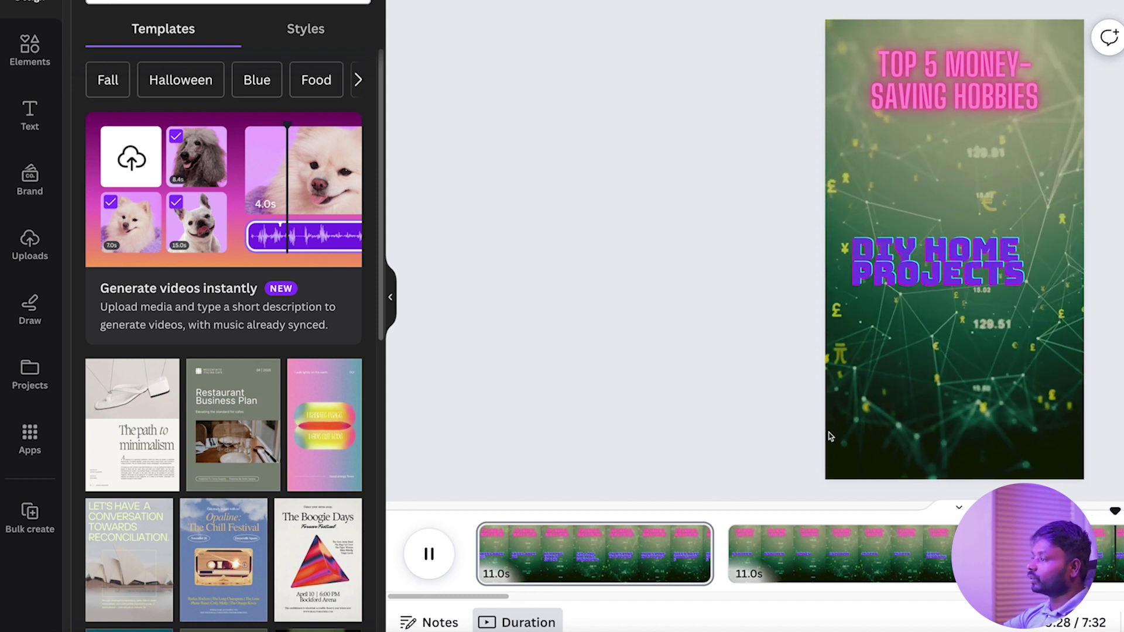
{"action": "left_click", "coordinate": [423, 539]}
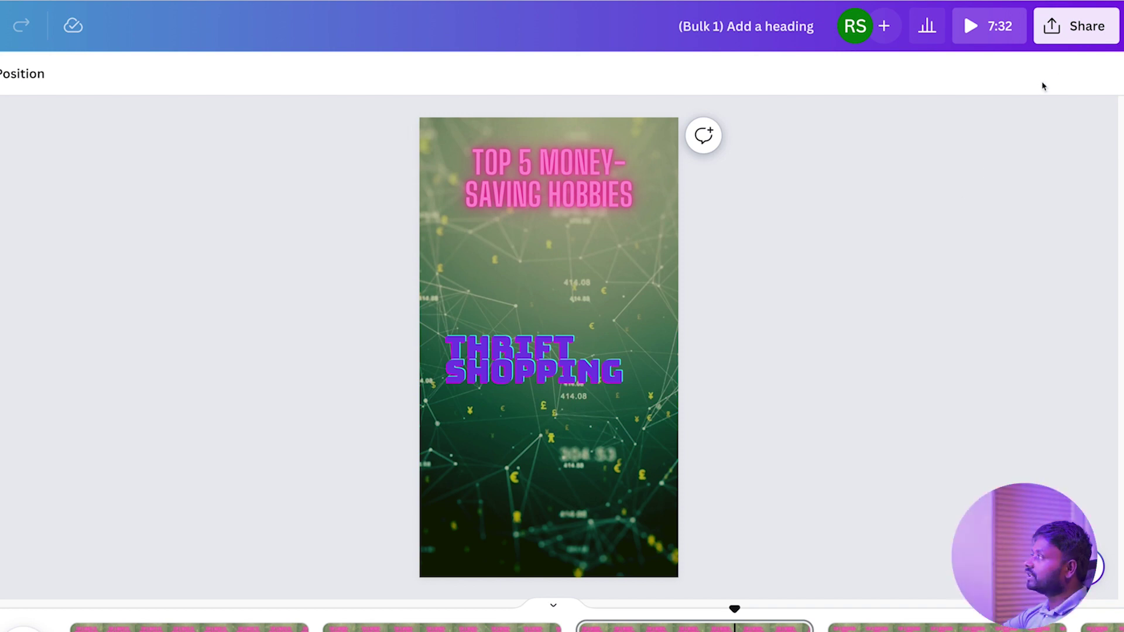
- Download all 41 pages as separate MP4 video files at 1080p (HD) quality
{"action": "left_click", "coordinate": [1067, 35]}
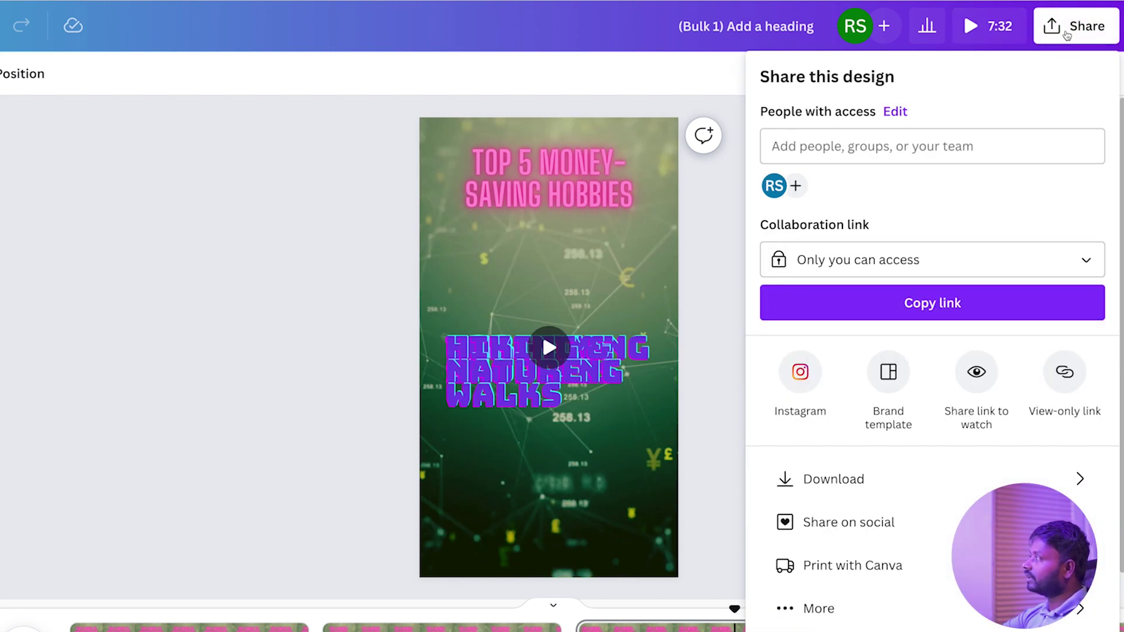
{"action": "left_click", "coordinate": [845, 491]}
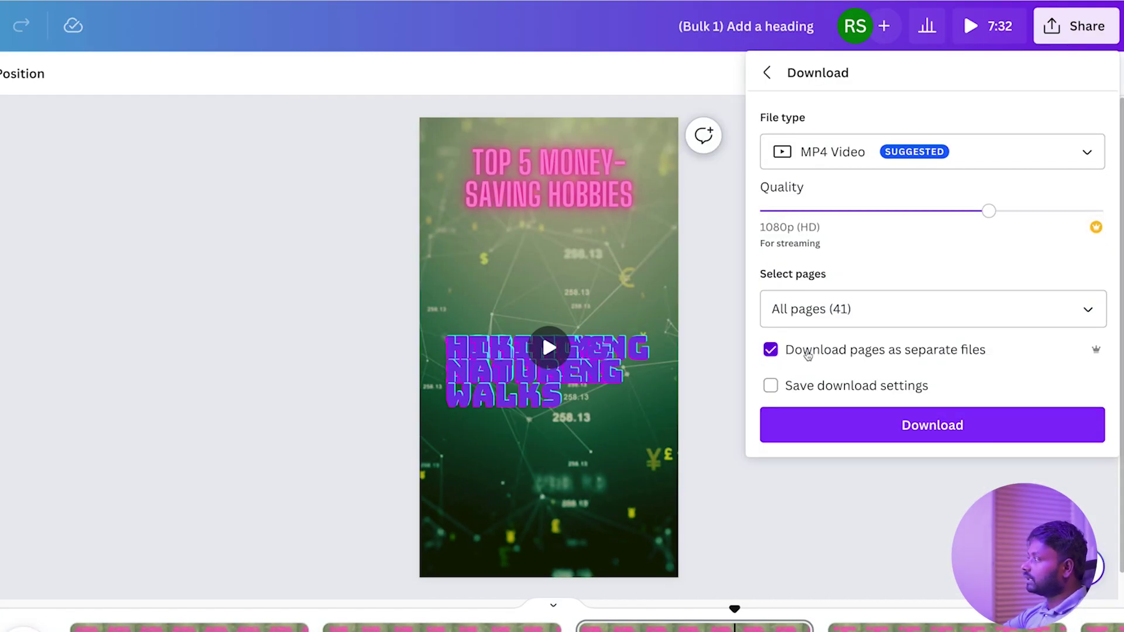
{"action": "left_click", "coordinate": [890, 432]}
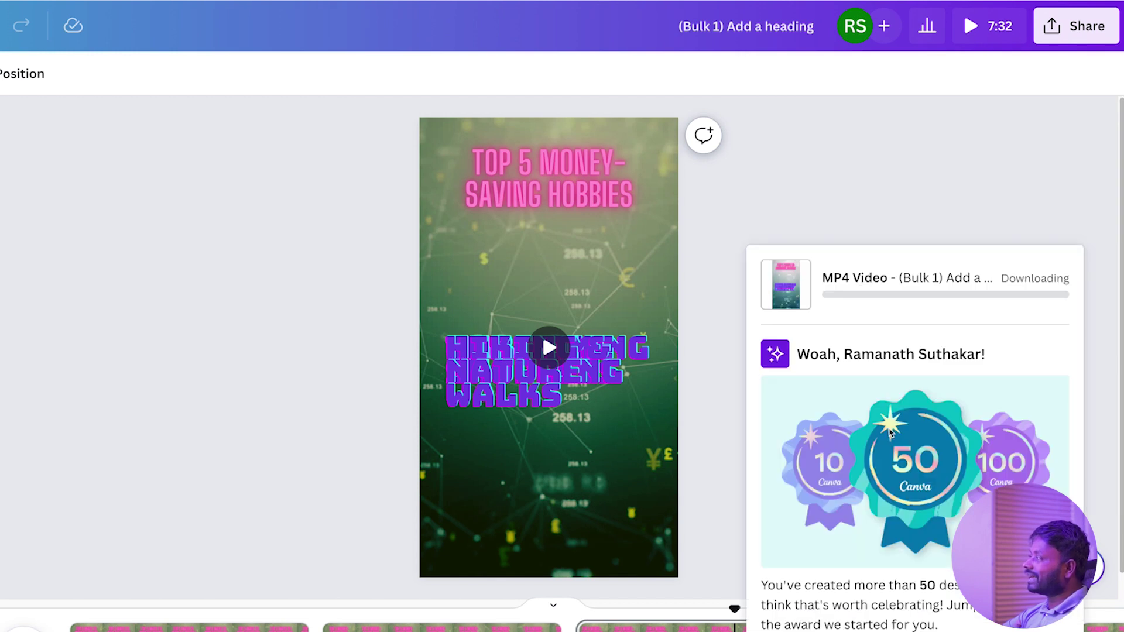